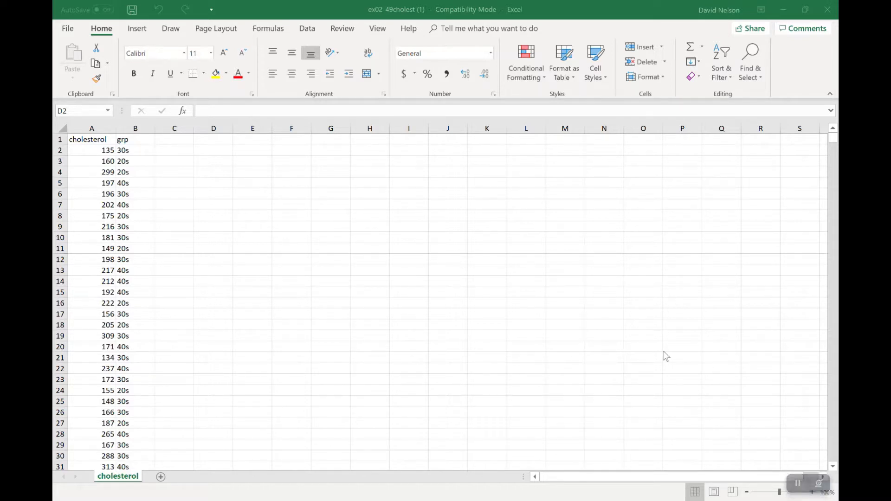
pyautogui.click(732, 492)
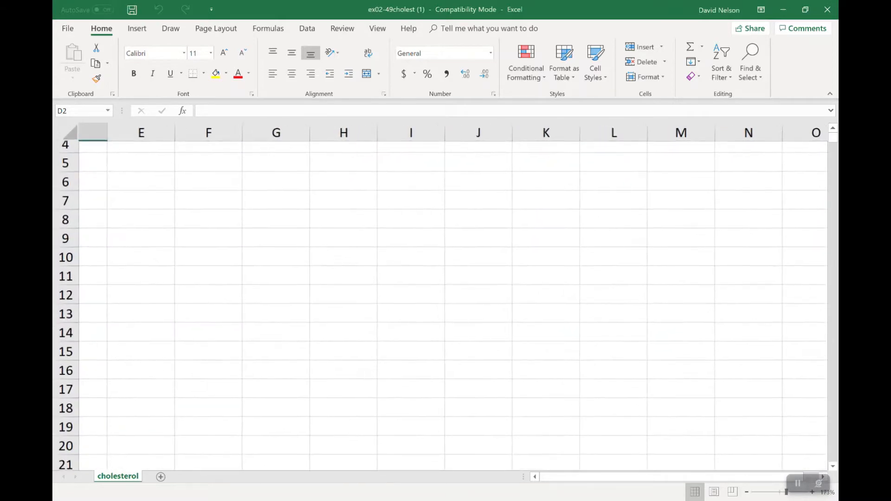
pyautogui.scroll(4, 446, 278)
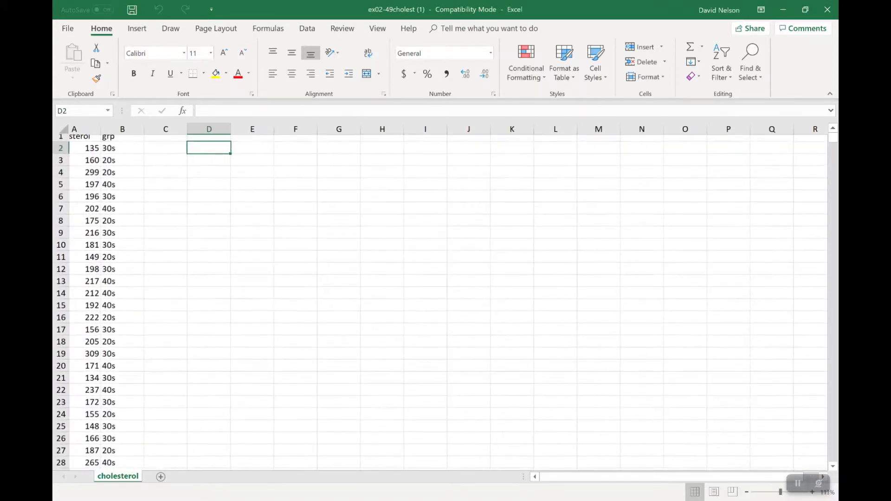
pyautogui.scroll(1, 446, 278)
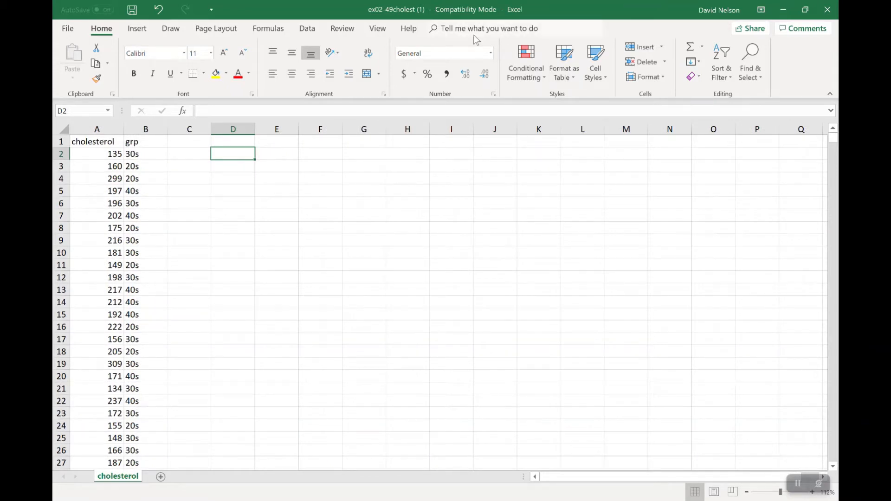
pyautogui.click(446, 74)
pyautogui.click(320, 215)
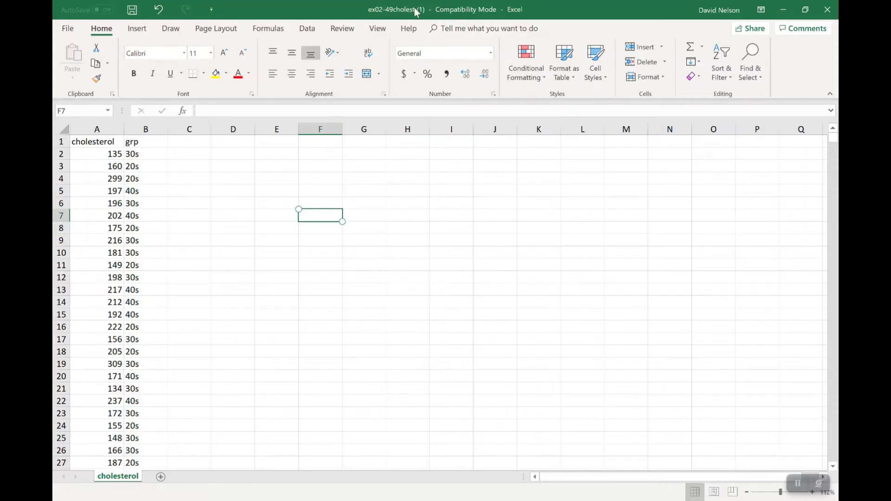
pyautogui.click(236, 153)
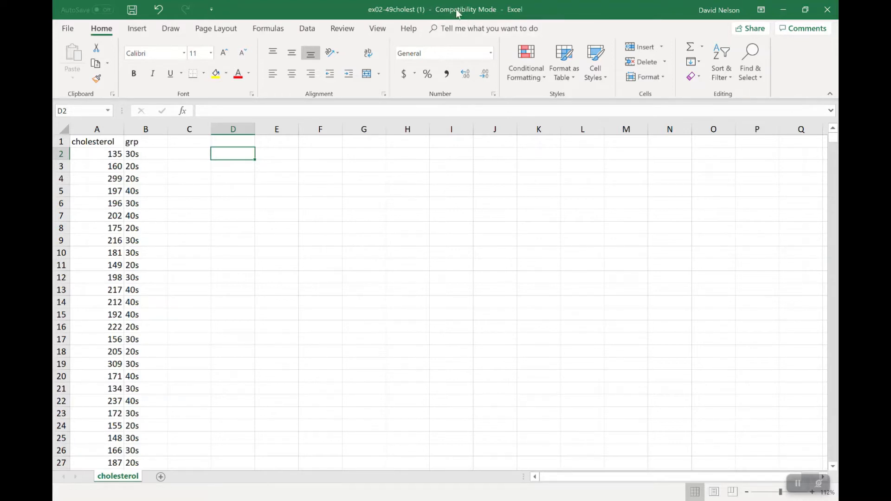
# Start saving a copy of the workbook in Downloads and choose the Excel Workbook (*.xlsx) format
pyautogui.click(68, 30)
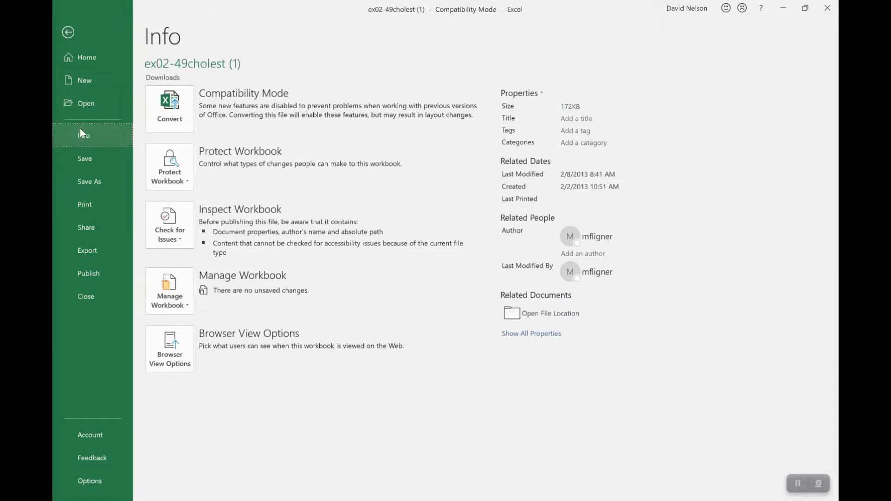
pyautogui.click(87, 185)
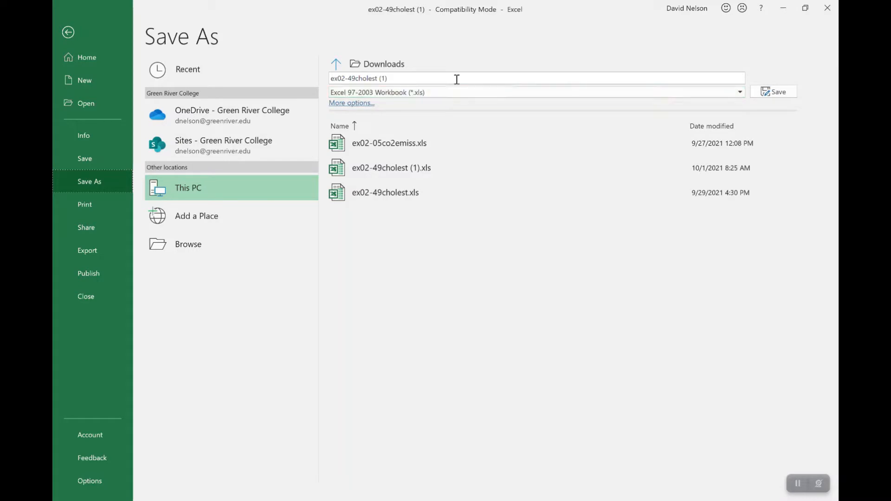
pyautogui.click(742, 93)
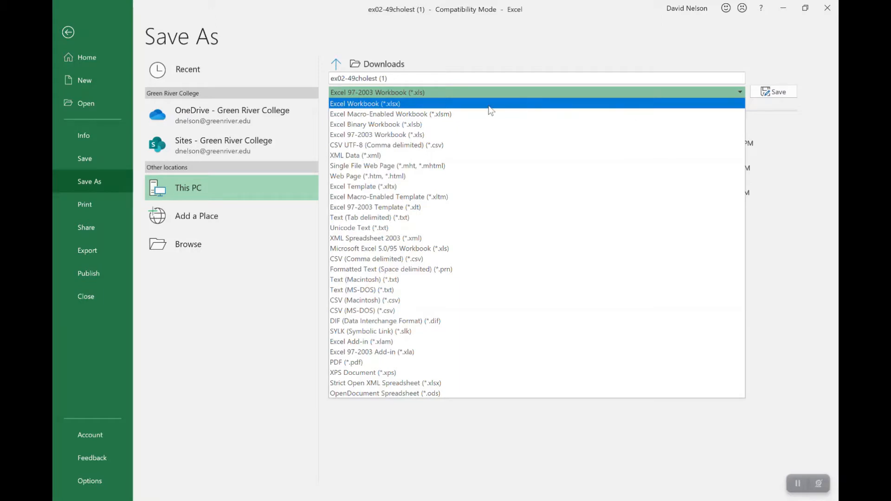
pyautogui.click(393, 107)
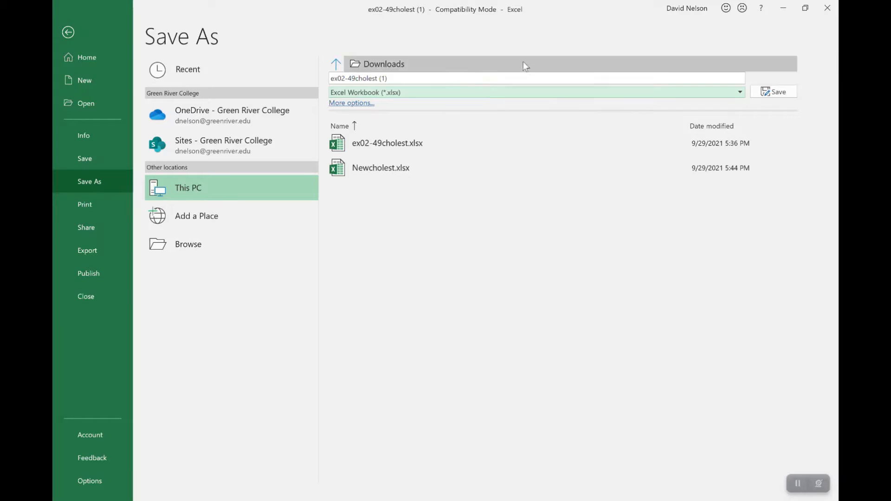
# Name the copy ex02-49cholestnew and save it
pyautogui.click(545, 76)
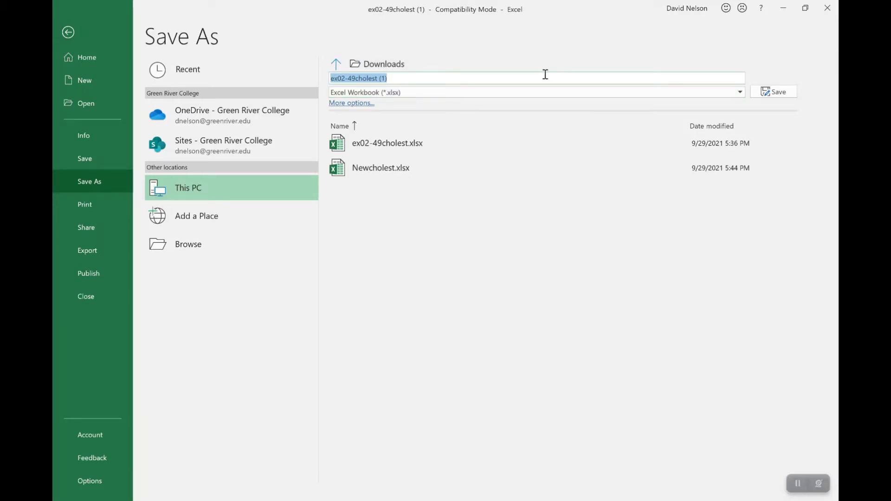
pyautogui.click(414, 81)
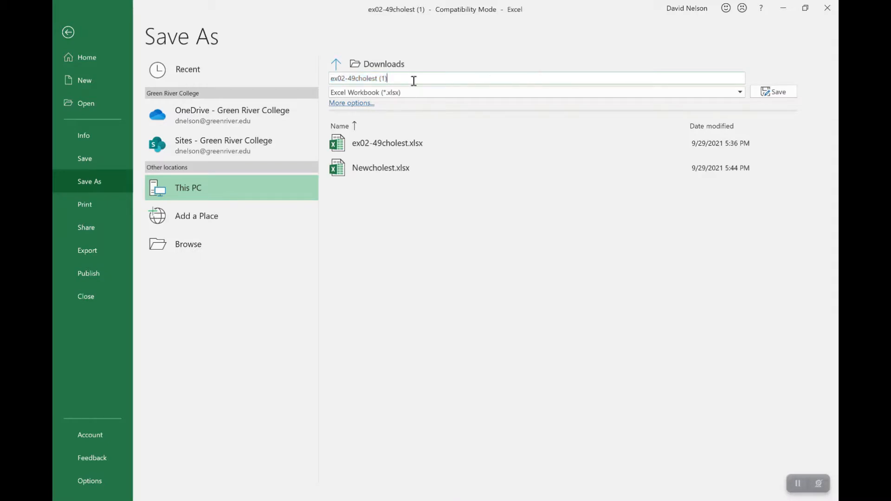
pyautogui.press('BackSpace')
pyautogui.press('BackSpace')
pyautogui.press('BackSpace')
pyautogui.press('BackSpace')
pyautogui.write('new')
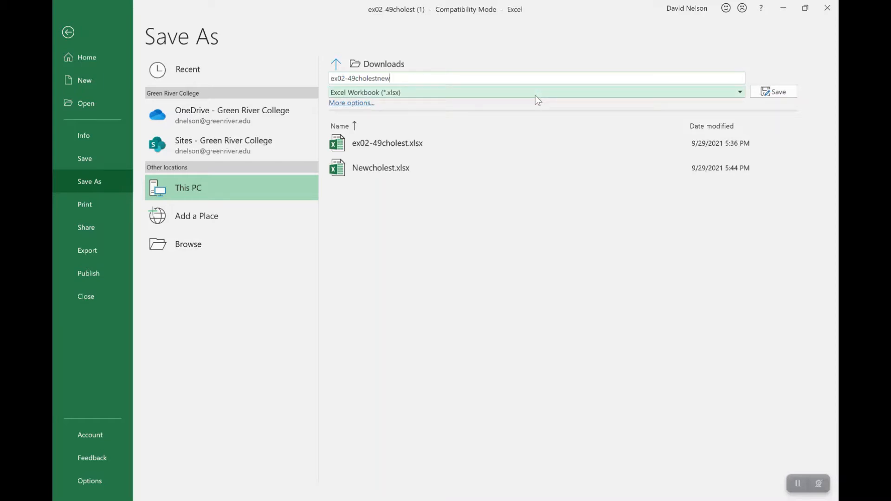
pyautogui.click(776, 92)
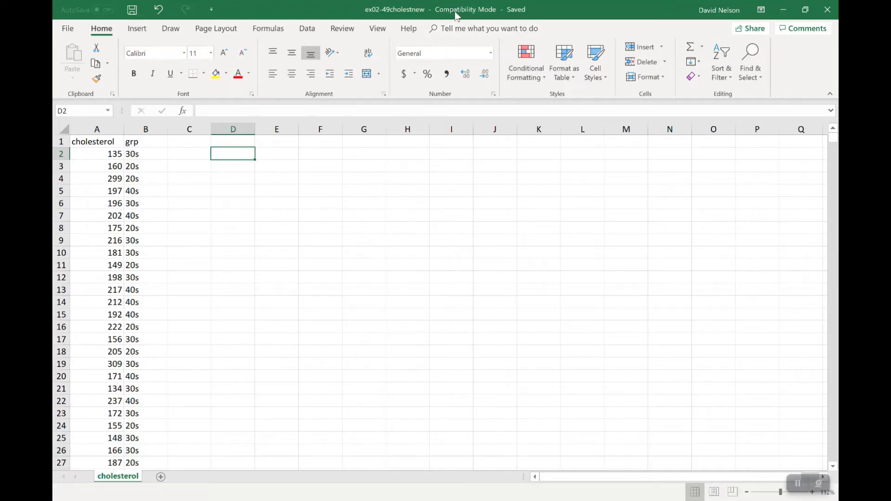
# Close the workbook and reopen ex02-49cholestnew from the recent files in File Explorer
pyautogui.click(826, 14)
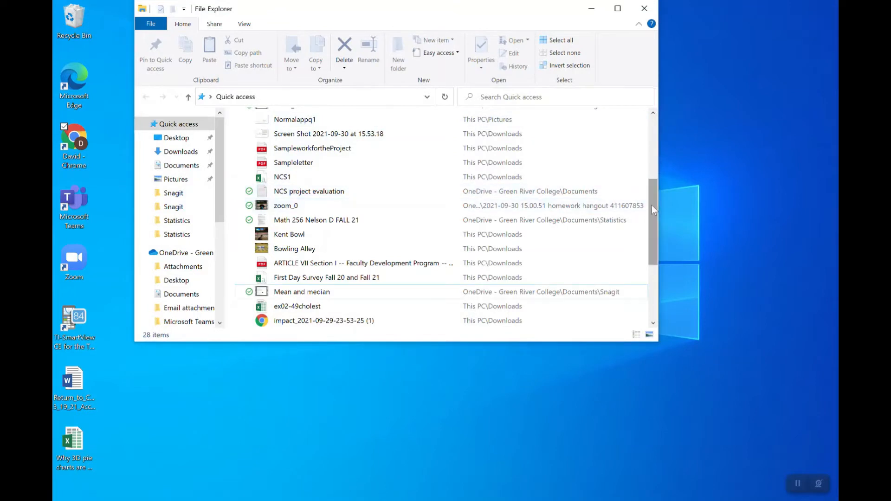
pyautogui.moveTo(652, 205); pyautogui.dragTo(649, 115)
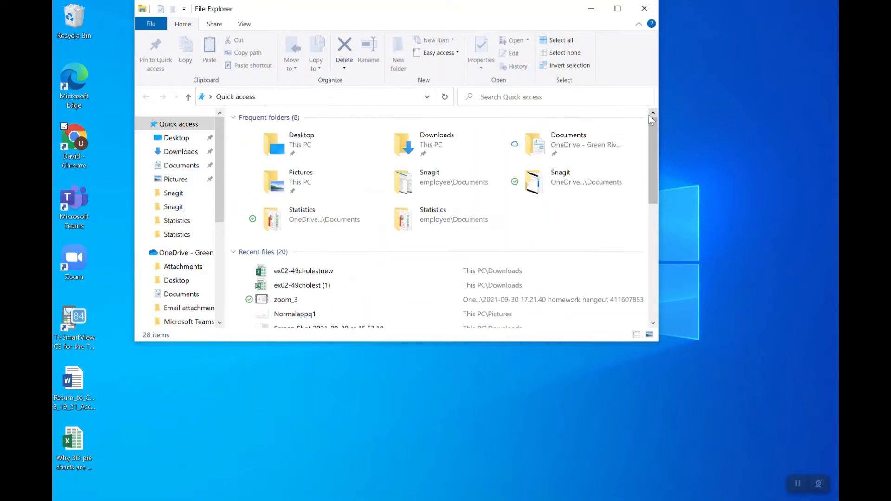
pyautogui.doubleClick(303, 273)
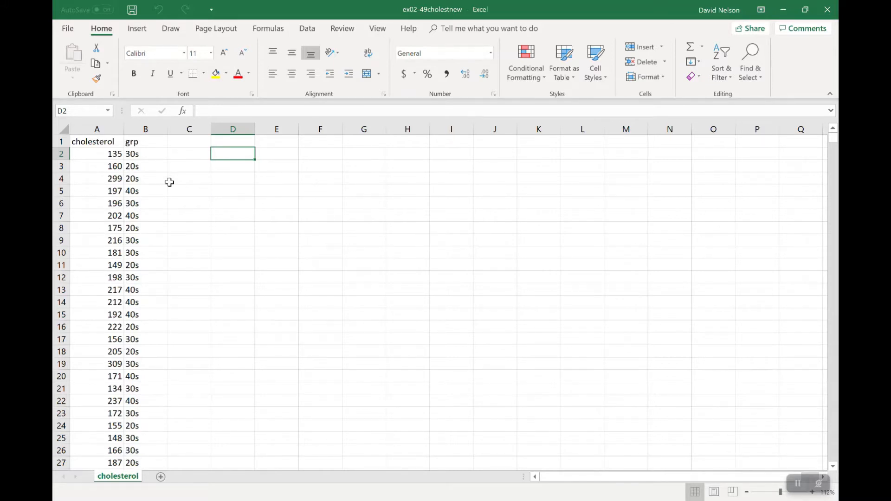
pyautogui.click(136, 155)
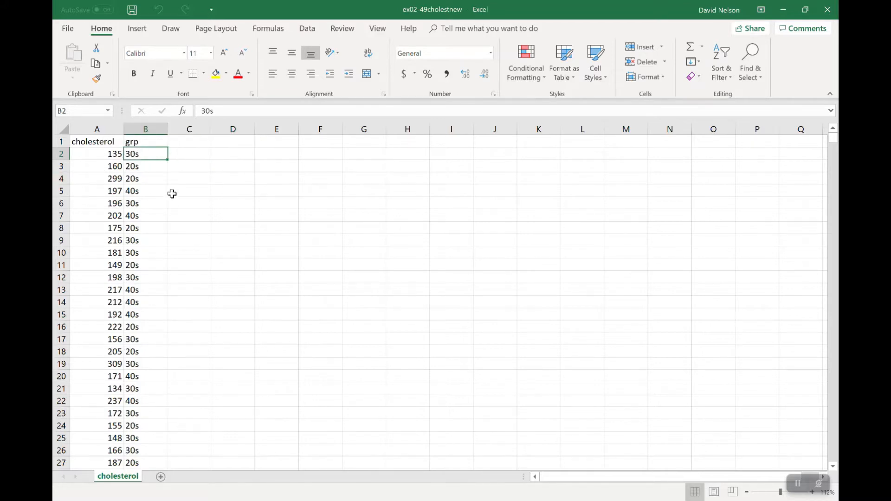
pyautogui.press('Down')
pyautogui.press('Down')
pyautogui.press('Up')
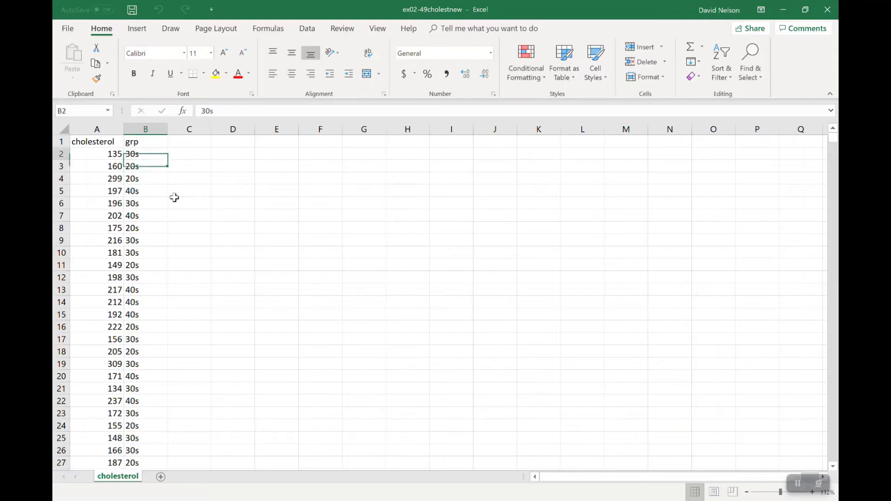
pyautogui.press('Up')
pyautogui.press('Left')
pyautogui.press('Right')
pyautogui.press('Right')
pyautogui.press('Left')
pyautogui.press('Left')
pyautogui.press('Right')
pyautogui.press('Left')
pyautogui.press('Right')
pyautogui.press('Left')
pyautogui.press('Right')
pyautogui.hotkey('alt', 'Tab')
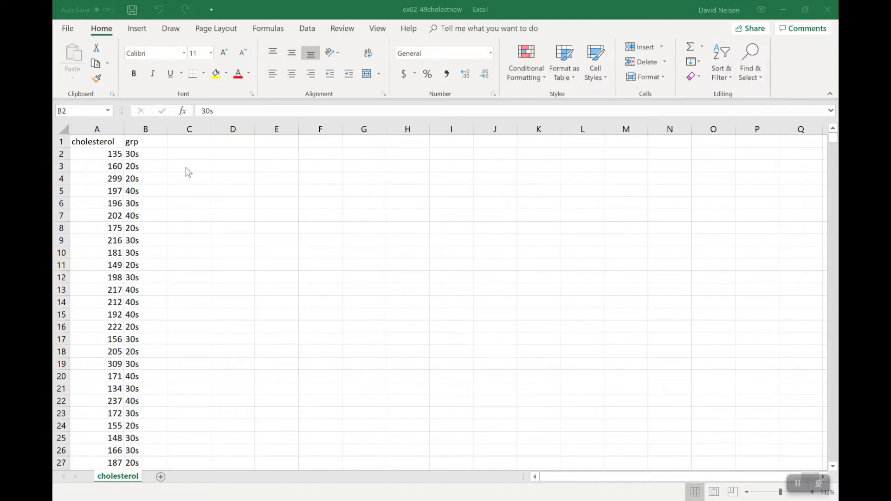
# Enter the column headings 20s, 30s and 40s in cells D1, E1 and F1
pyautogui.click(238, 142)
pyautogui.write('20s')
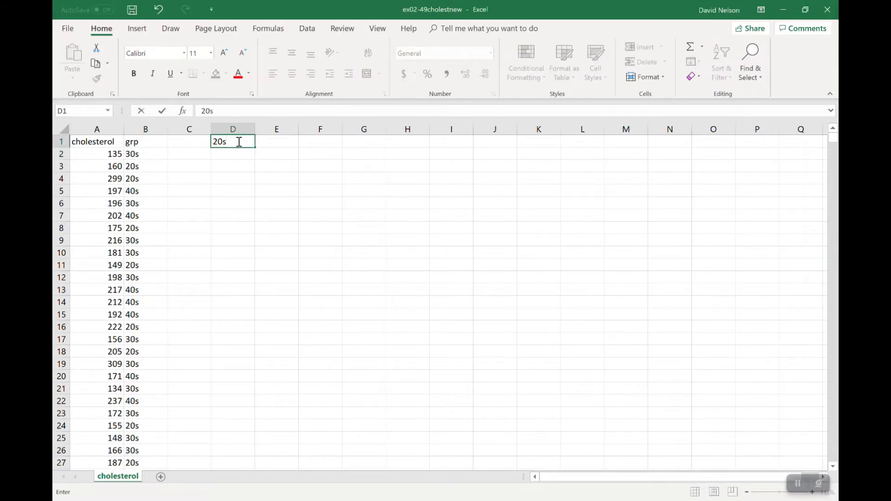
pyautogui.press('Tab')
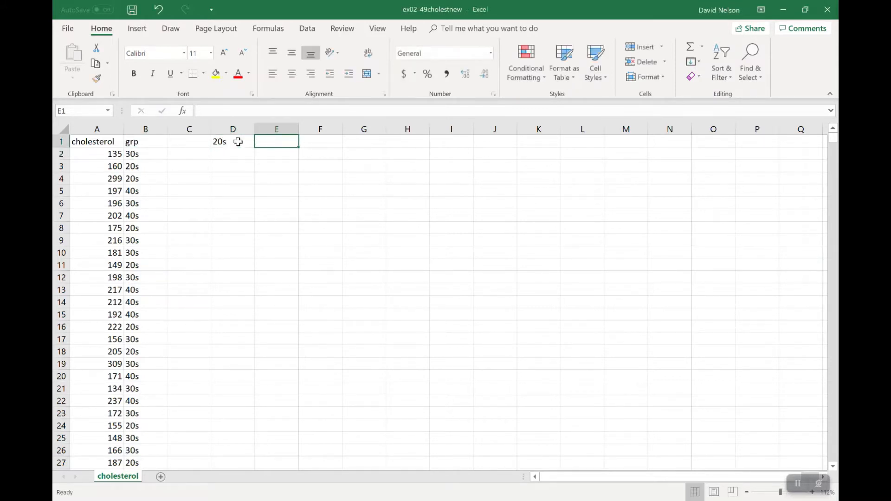
pyautogui.write('30s')
pyautogui.press('Tab')
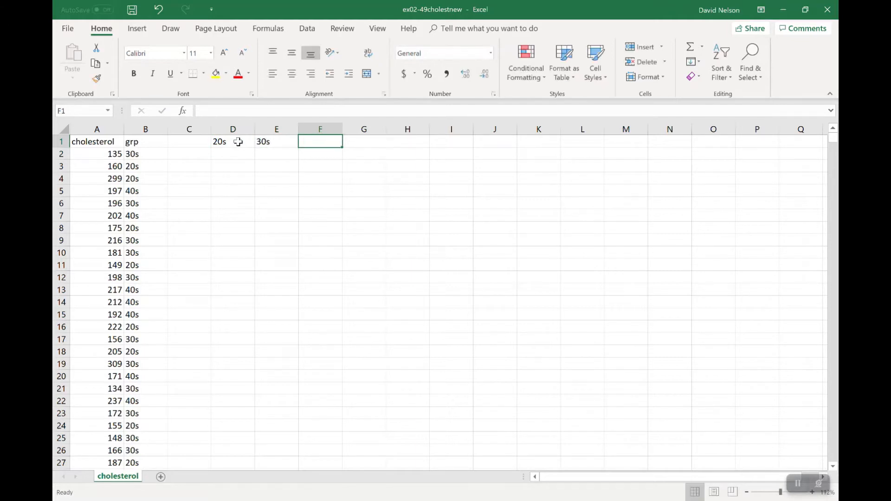
pyautogui.write('40s')
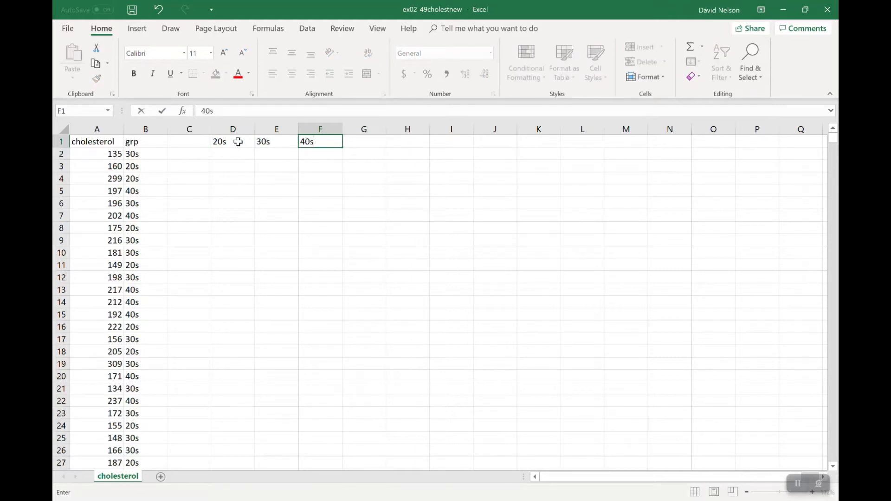
pyautogui.press('Return')
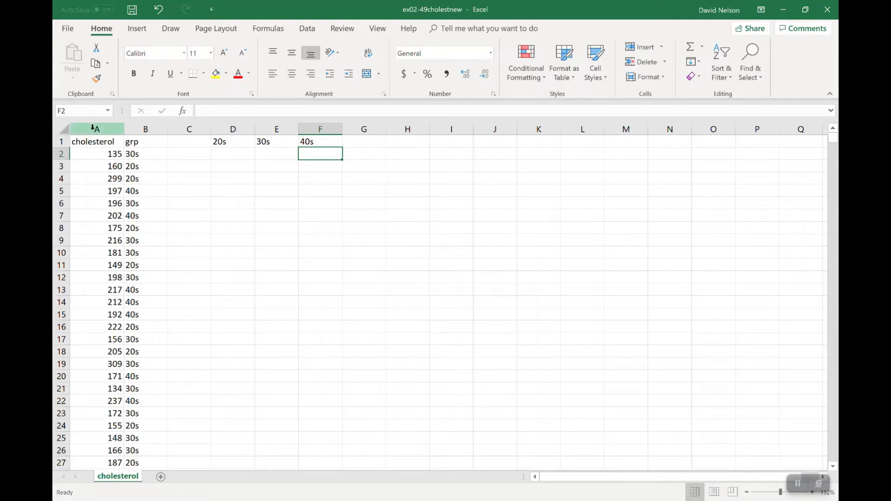
# Sort columns A and B by grp from A to Z, with cholesterol from smallest to largest as the second level
pyautogui.moveTo(94, 129); pyautogui.dragTo(138, 122)
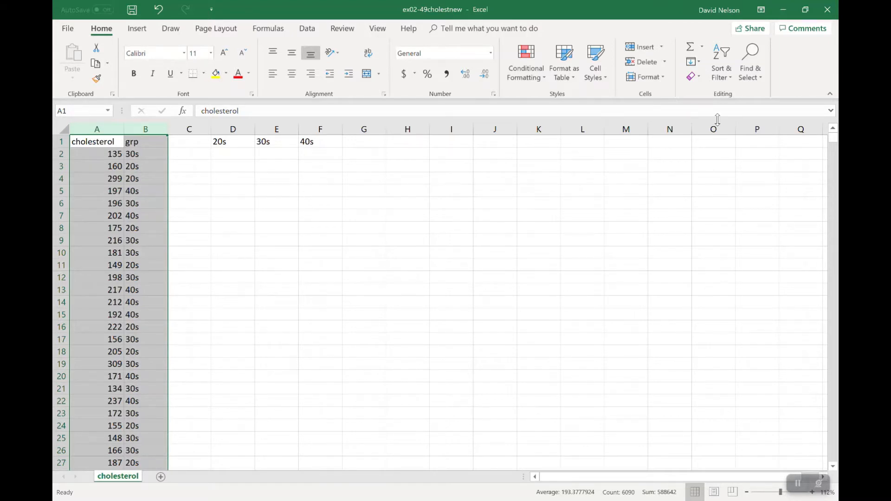
pyautogui.click(726, 78)
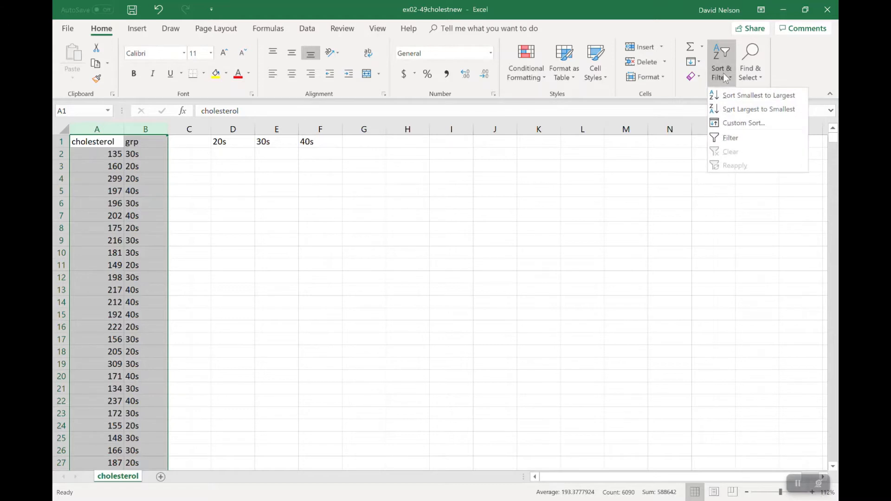
pyautogui.click(742, 124)
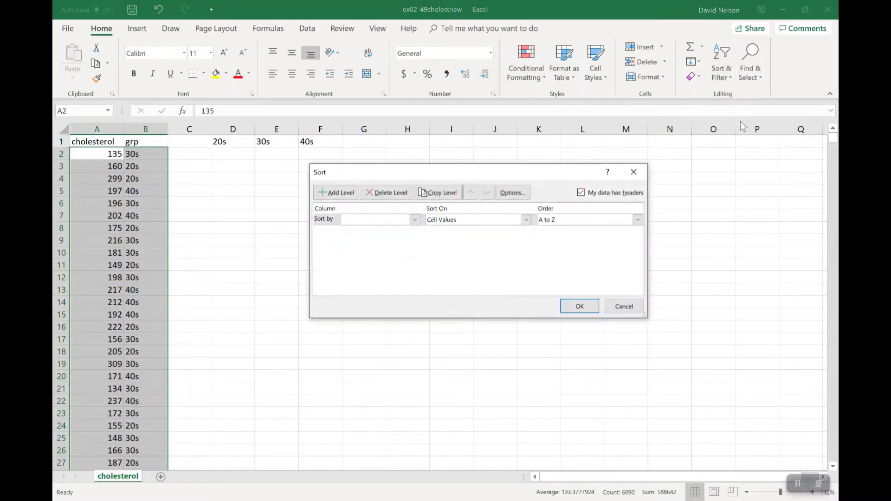
pyautogui.click(415, 219)
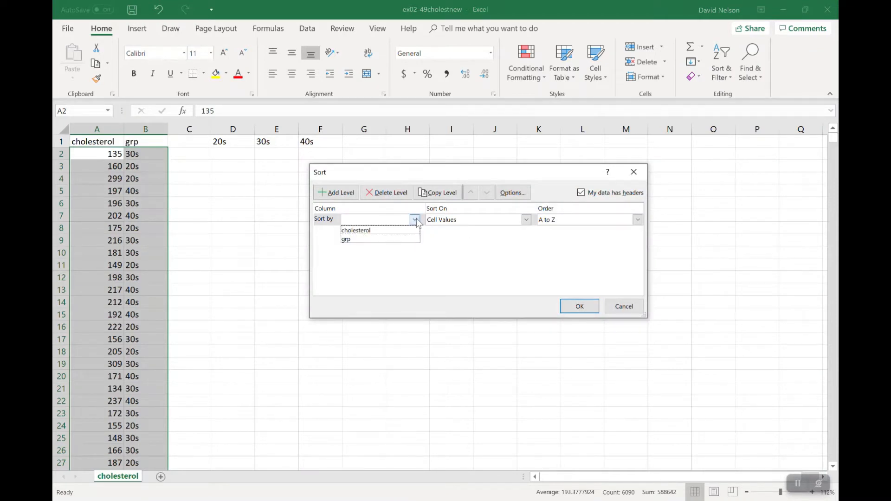
pyautogui.click(399, 239)
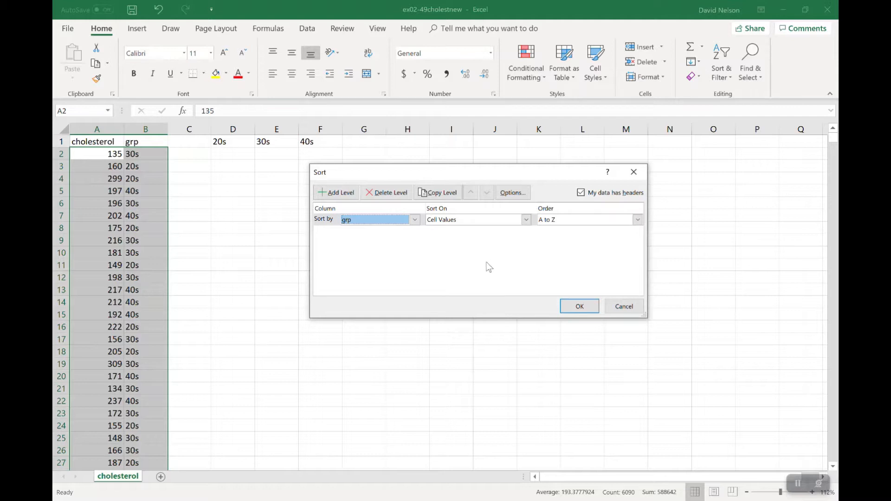
pyautogui.click(344, 195)
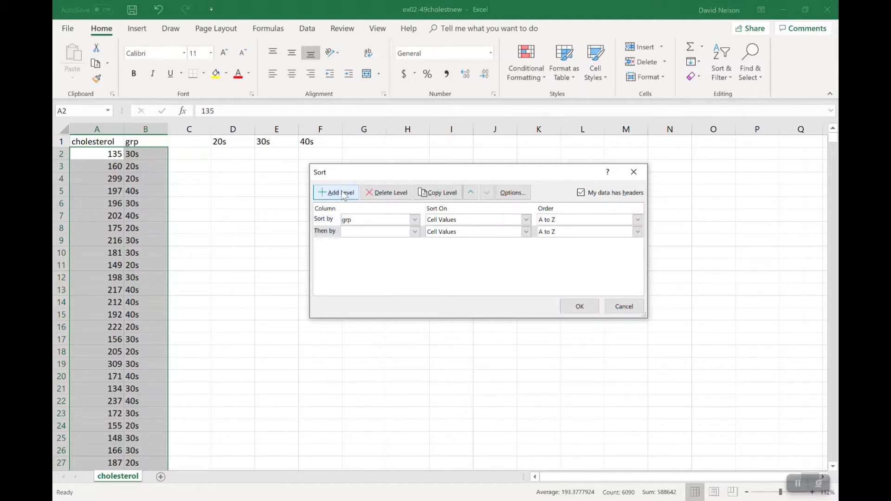
pyautogui.click(415, 232)
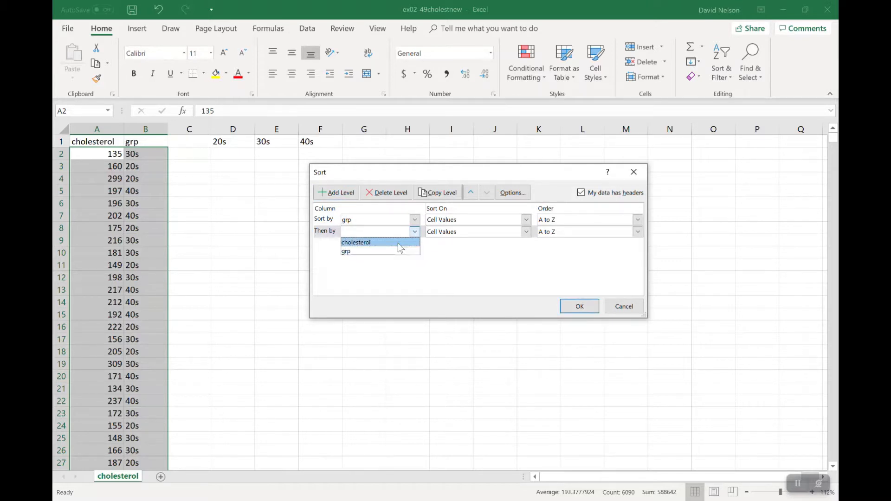
pyautogui.click(398, 243)
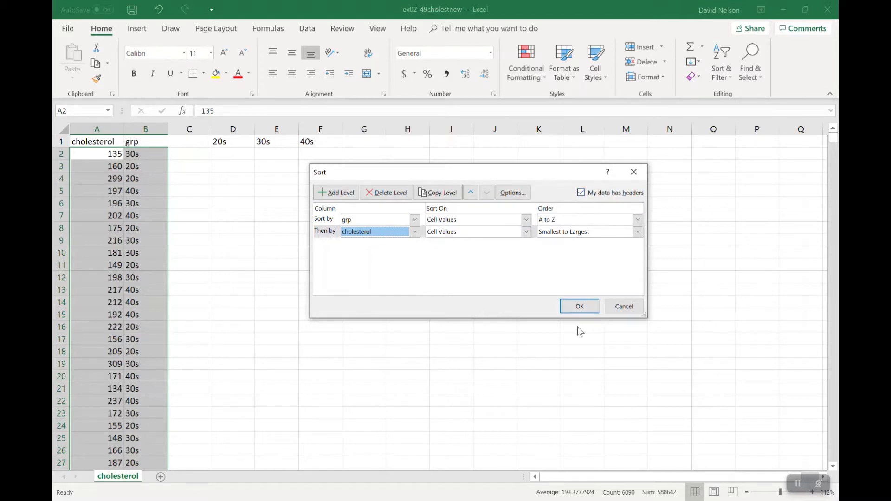
pyautogui.click(582, 308)
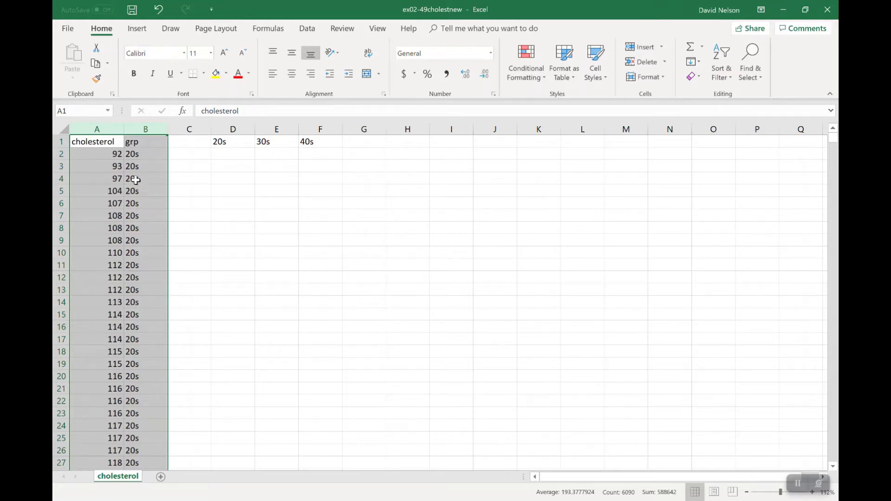
# Copy the 20s group's cholesterol values in A2:A960 and paste them under the 20s heading, starting at D2
pyautogui.click(99, 158)
pyautogui.click(99, 157)
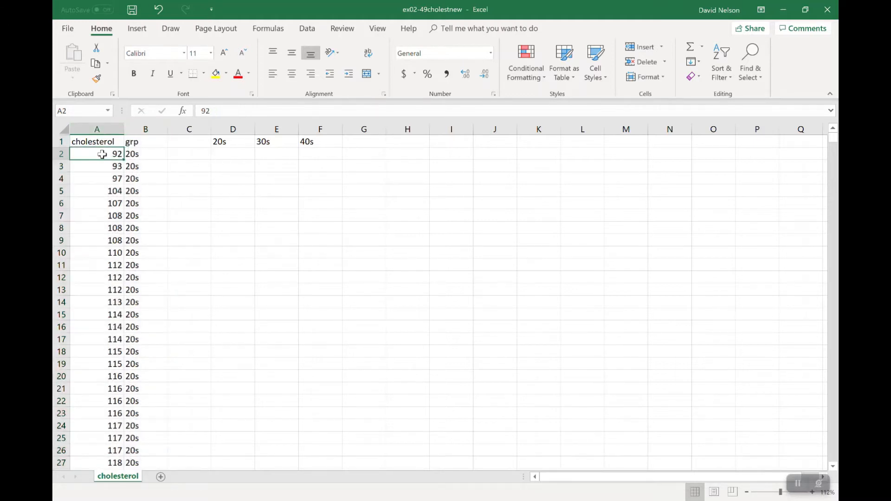
pyautogui.moveTo(103, 155); pyautogui.dragTo(90, 328)
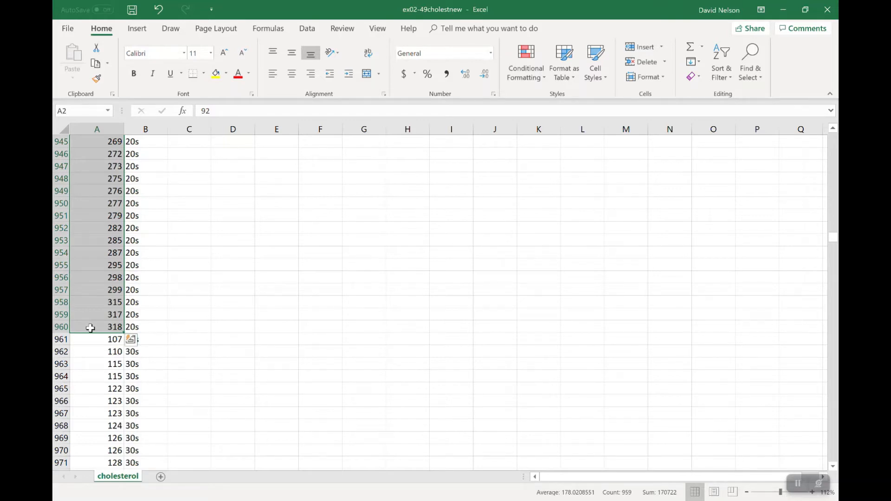
pyautogui.hotkey('shift', 'Up')
pyautogui.hotkey('ctrl', 'c')
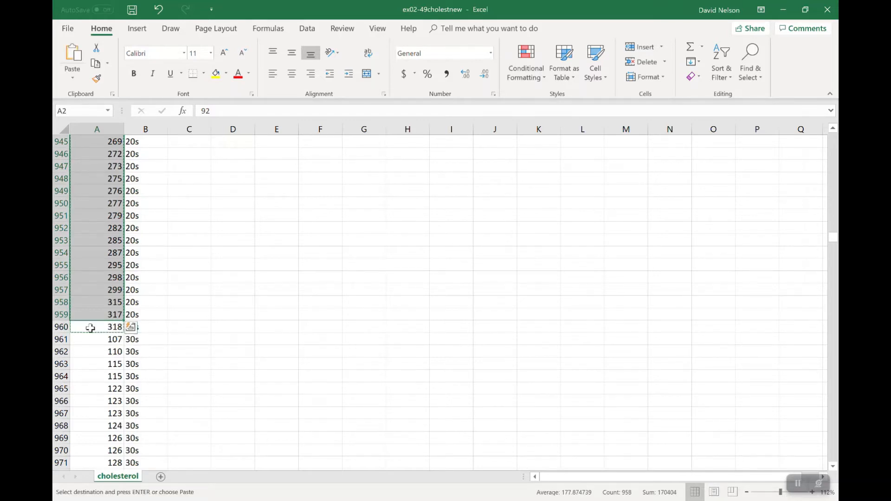
pyautogui.click(292, 203)
pyautogui.press('Up')
pyautogui.press('Up')
pyautogui.press('Up')
pyautogui.press('Up')
pyautogui.press('Up')
pyautogui.press('Up')
pyautogui.press('Up')
pyautogui.press('Up')
pyautogui.press('Up')
pyautogui.press('Up')
pyautogui.press('Up')
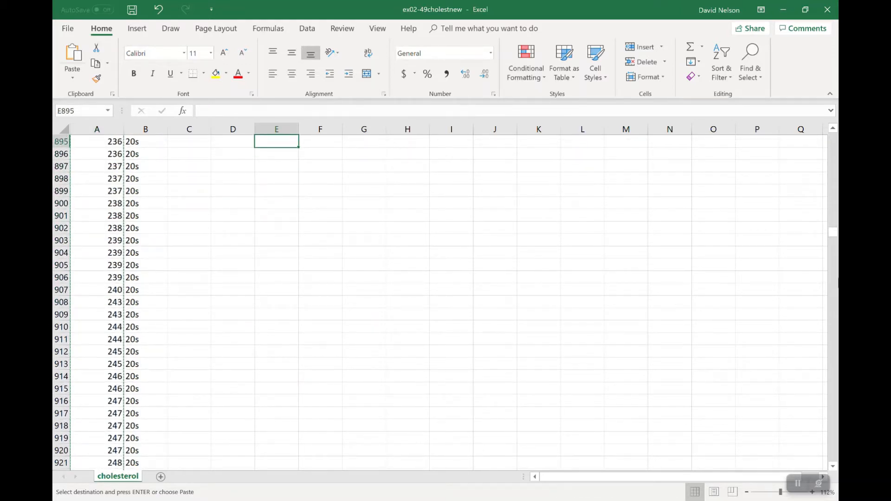
pyautogui.moveTo(833, 232); pyautogui.dragTo(832, 132)
pyautogui.click(229, 155)
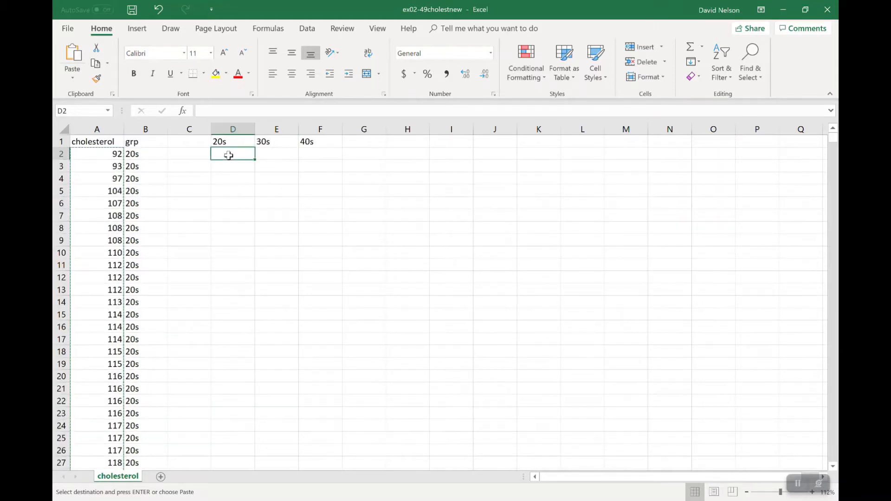
pyautogui.hotkey('ctrl', 'v')
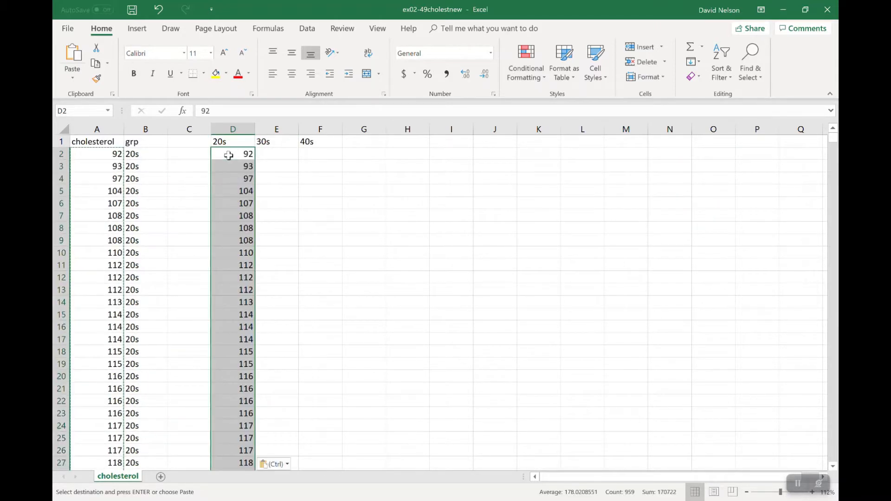
# Copy the 30s group's cholesterol values in A961:A1906 and paste them under the 30s heading, starting at E2
pyautogui.click(156, 329)
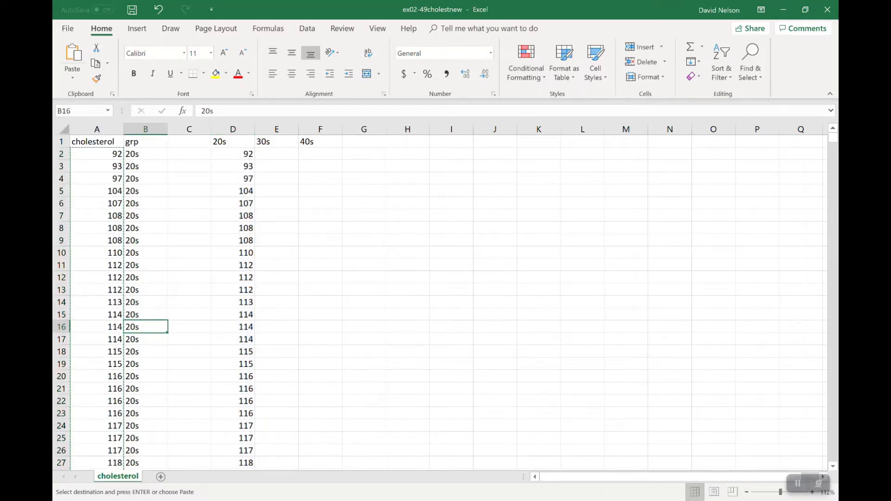
pyautogui.scroll(-15, 156, 329)
pyautogui.scroll(-20, 445, 301)
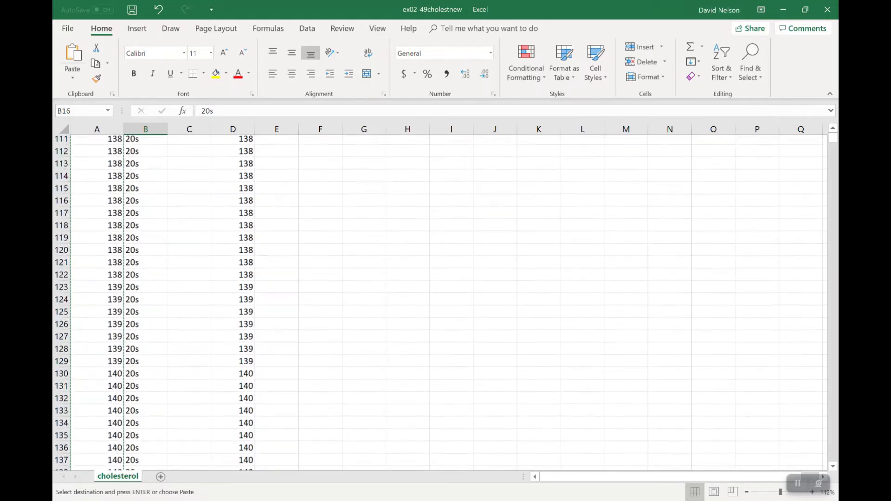
pyautogui.scroll(-20, 446, 302)
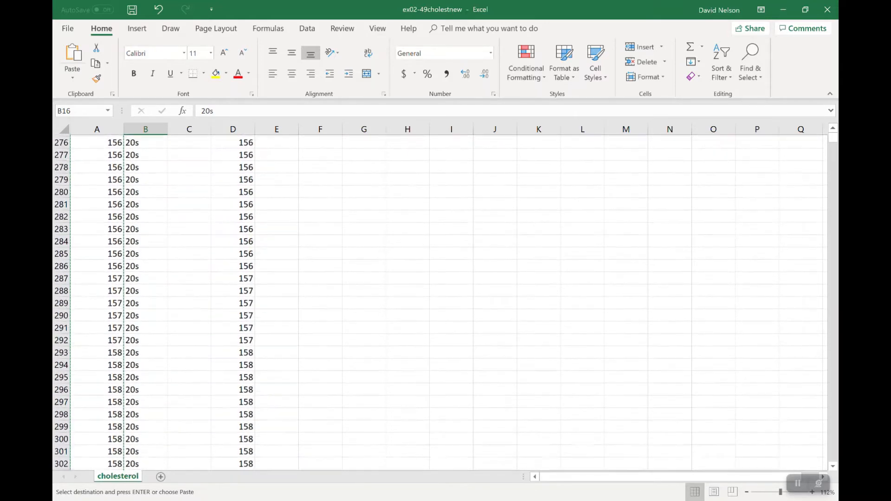
pyautogui.scroll(-20, 446, 301)
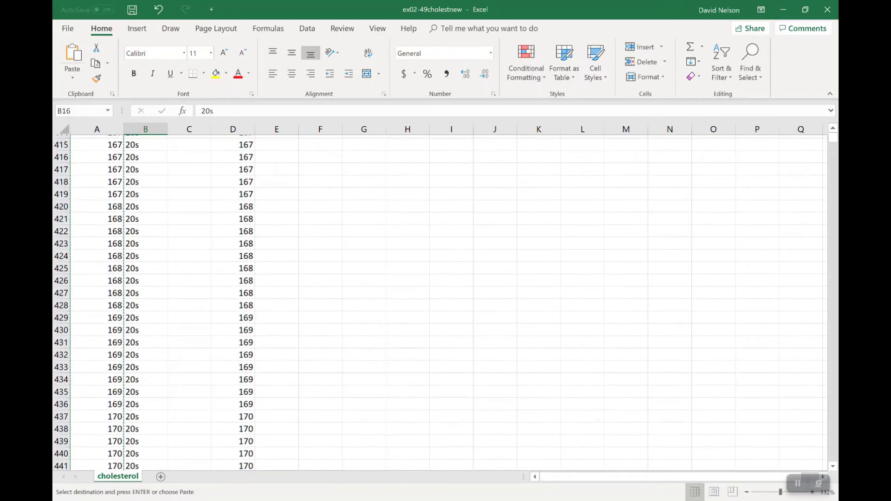
pyautogui.scroll(-20, 446, 302)
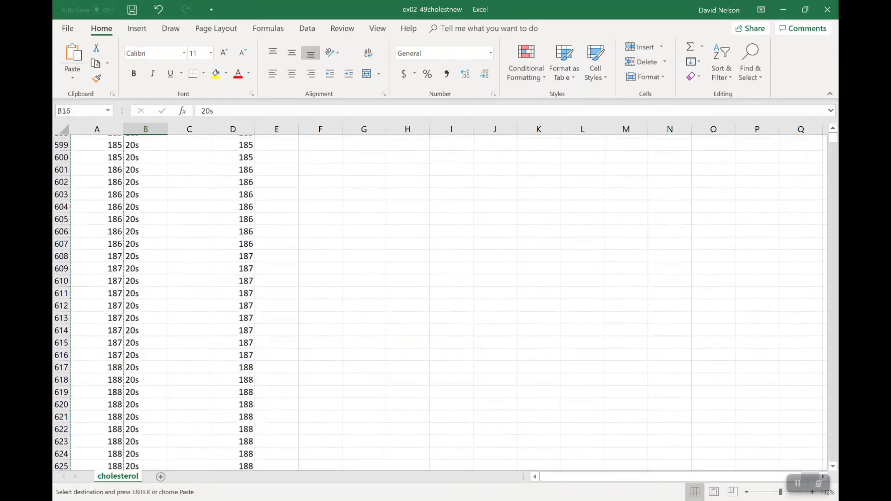
pyautogui.scroll(-20, 446, 302)
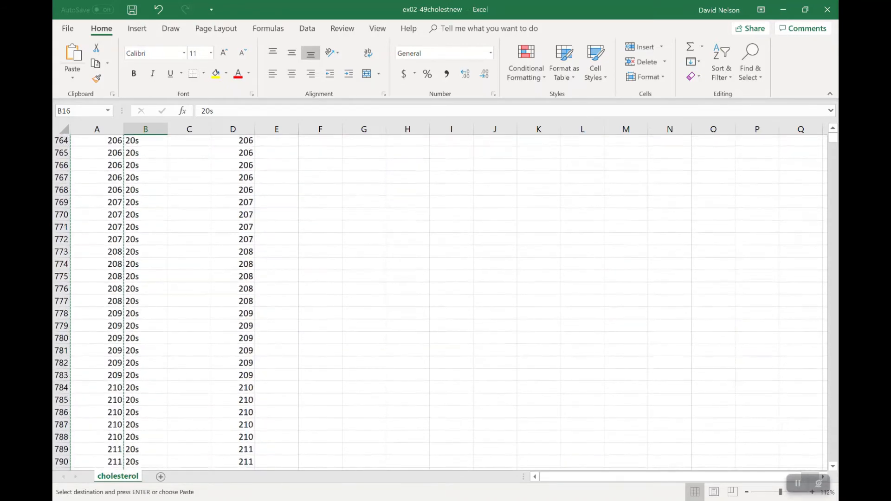
pyautogui.scroll(-20, 446, 302)
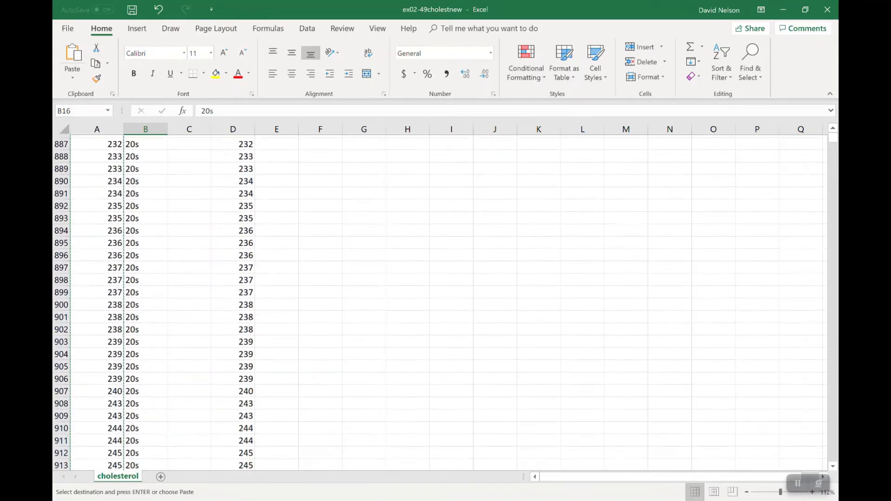
pyautogui.scroll(3, 446, 302)
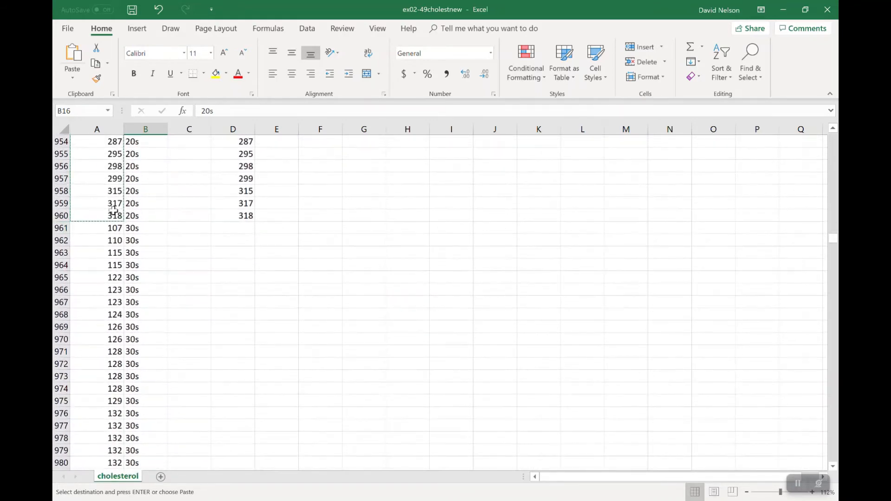
pyautogui.click(95, 230)
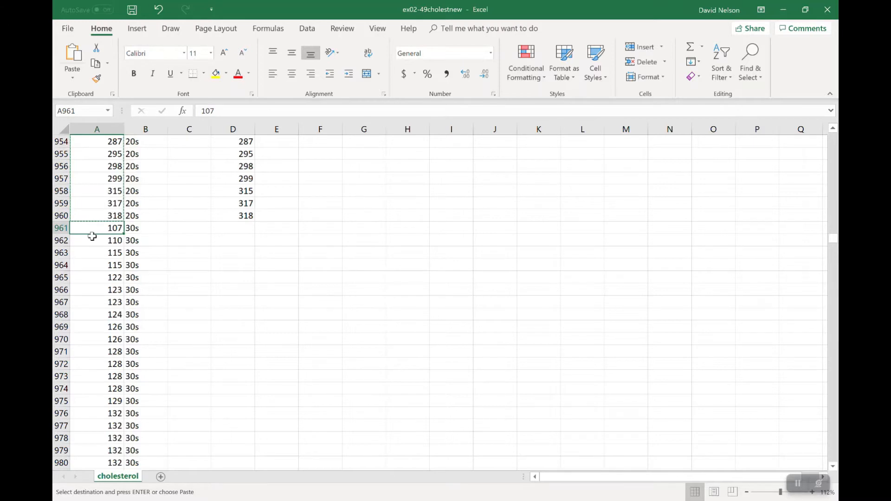
pyautogui.moveTo(92, 236); pyautogui.dragTo(117, 173)
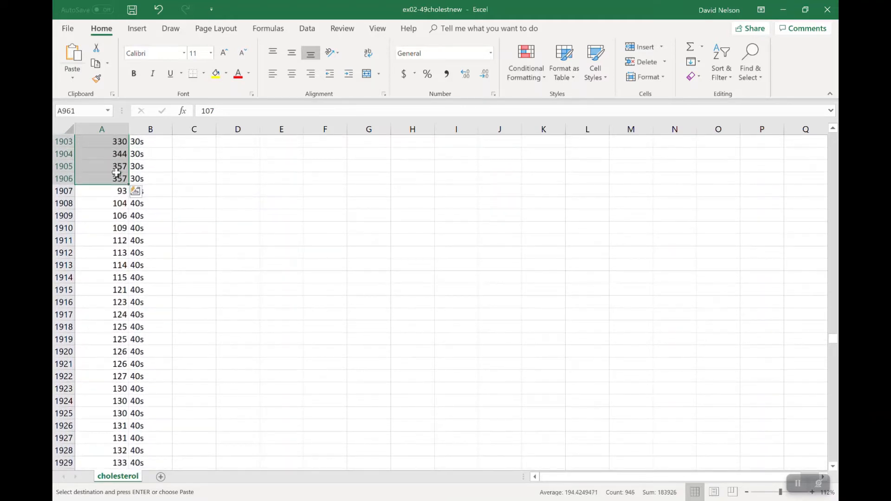
pyautogui.hotkey('shift', 'Up')
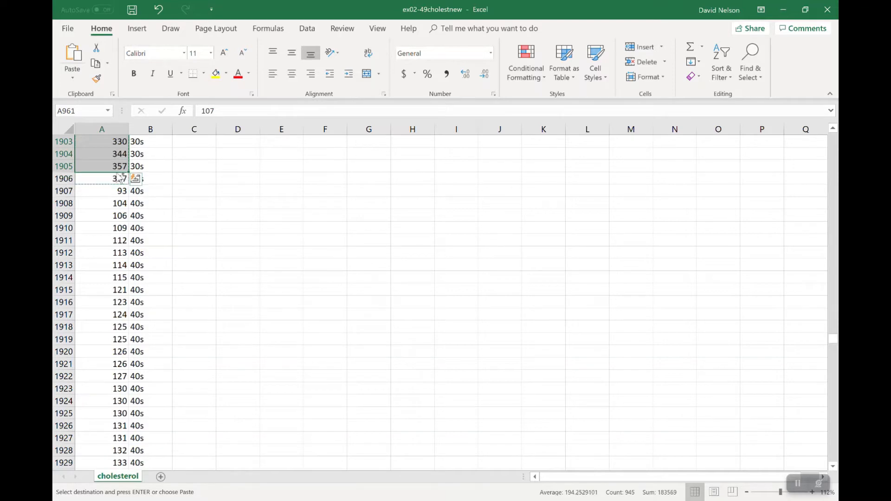
pyautogui.scroll(4, 118, 175)
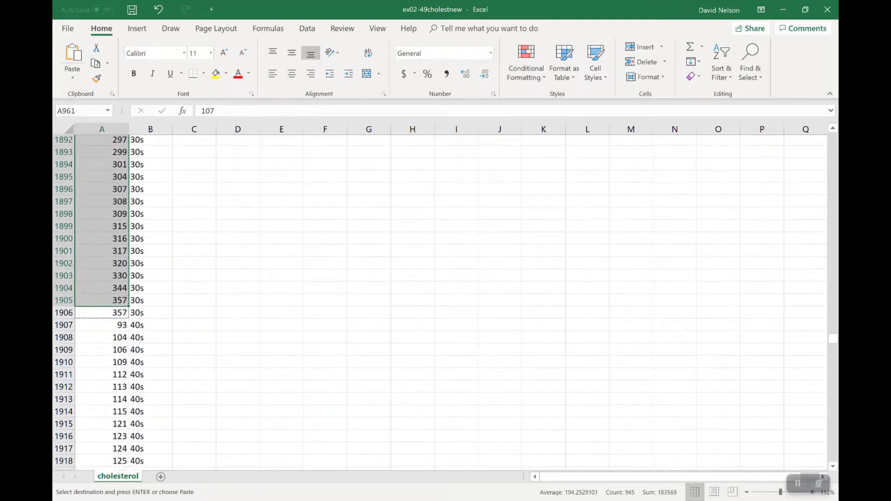
pyautogui.scroll(20, 118, 175)
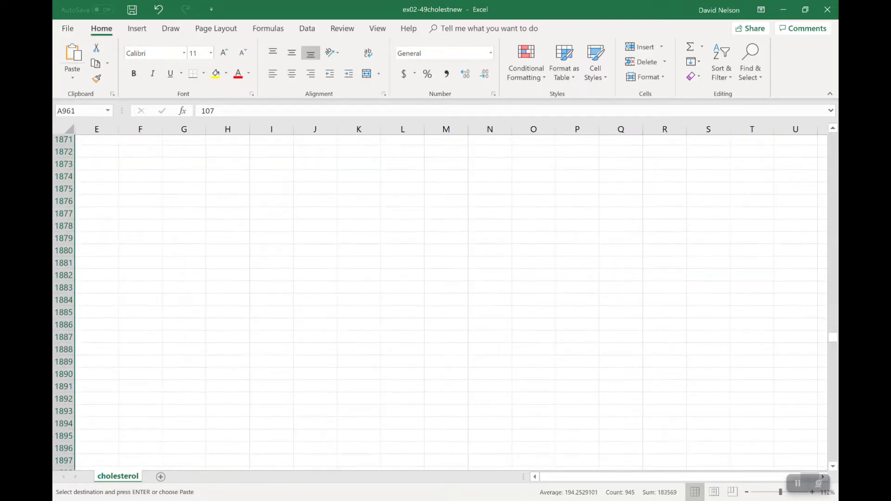
pyautogui.scroll(20, 118, 176)
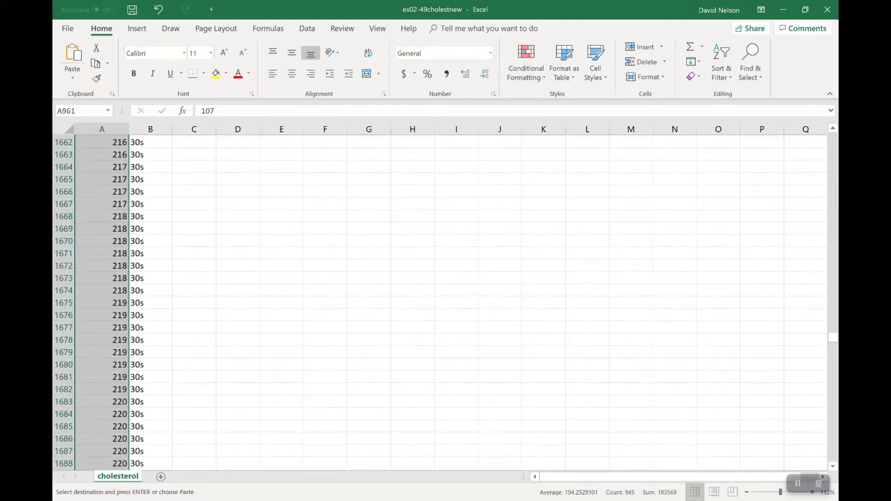
pyautogui.scroll(20, 118, 176)
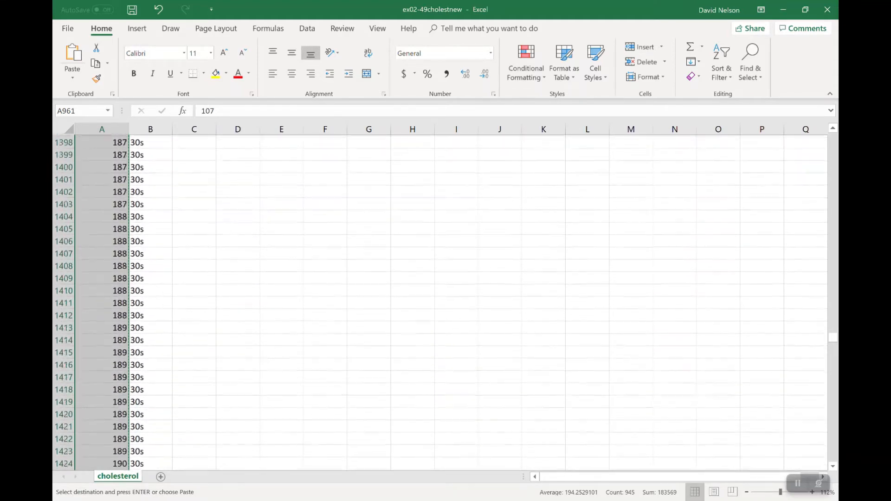
pyautogui.scroll(20, 118, 175)
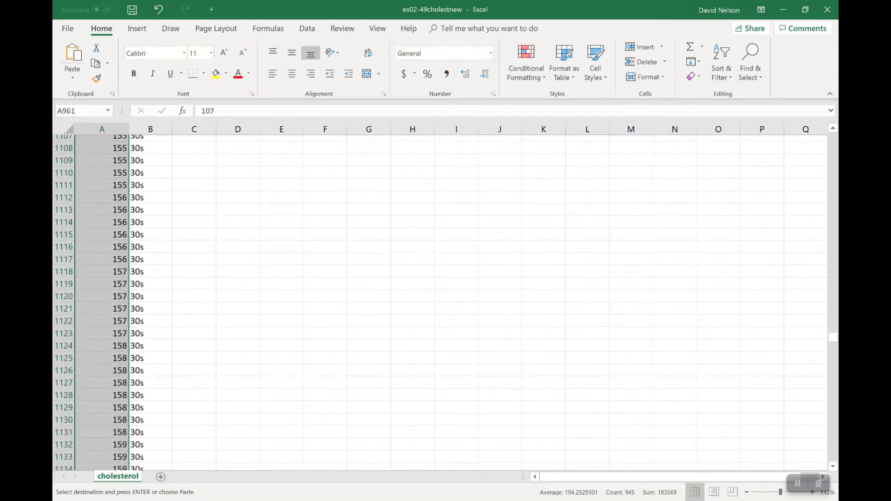
pyautogui.scroll(20, 118, 176)
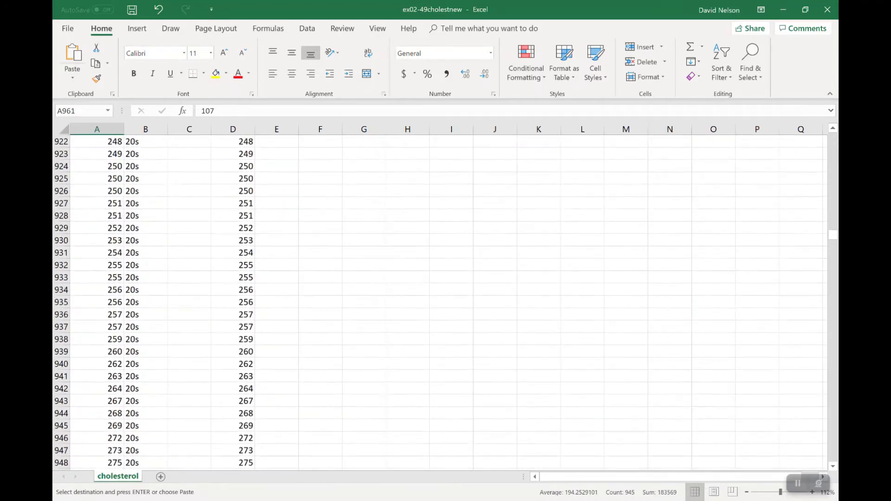
pyautogui.moveTo(833, 235); pyautogui.dragTo(833, 136)
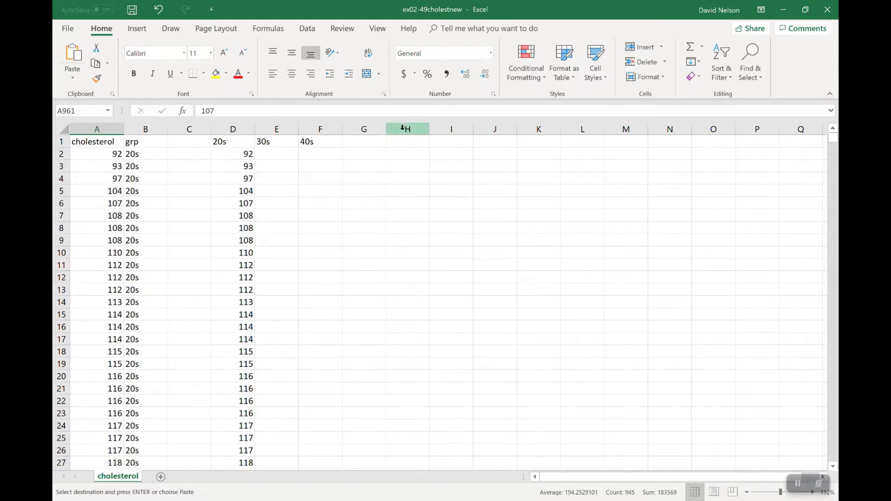
pyautogui.click(274, 158)
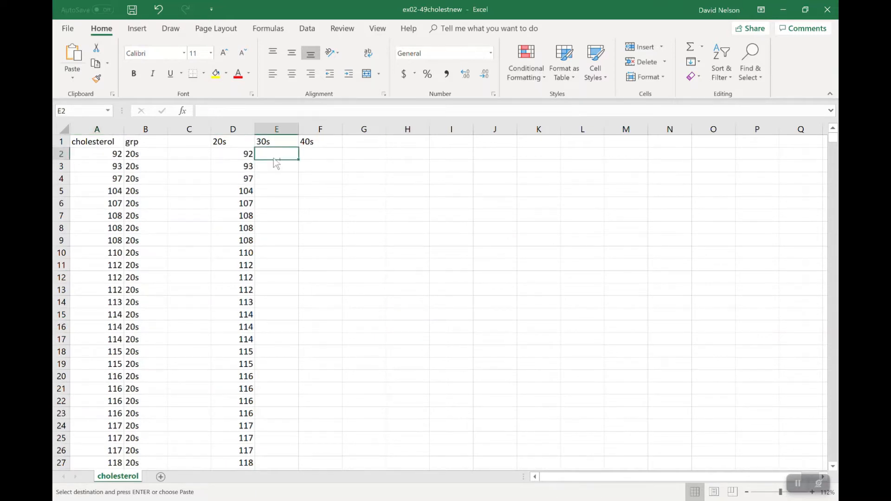
pyautogui.hotkey('ctrl', 'v')
# Review the pasted 30s cholesterol values in column E from the first value down past the end of the list
pyautogui.press('Down')
pyautogui.press('Down')
pyautogui.press('Down')
pyautogui.press('Down')
pyautogui.press('Down')
pyautogui.press('Down')
pyautogui.press('Down')
pyautogui.press('Down')
pyautogui.press('Down')
pyautogui.press('Down')
pyautogui.press('Down')
pyautogui.press('Down')
pyautogui.press('Down')
pyautogui.press('Down')
pyautogui.press('Down')
pyautogui.press('Down')
pyautogui.press('Down')
pyautogui.press('Down')
pyautogui.press('Down')
pyautogui.press('Down')
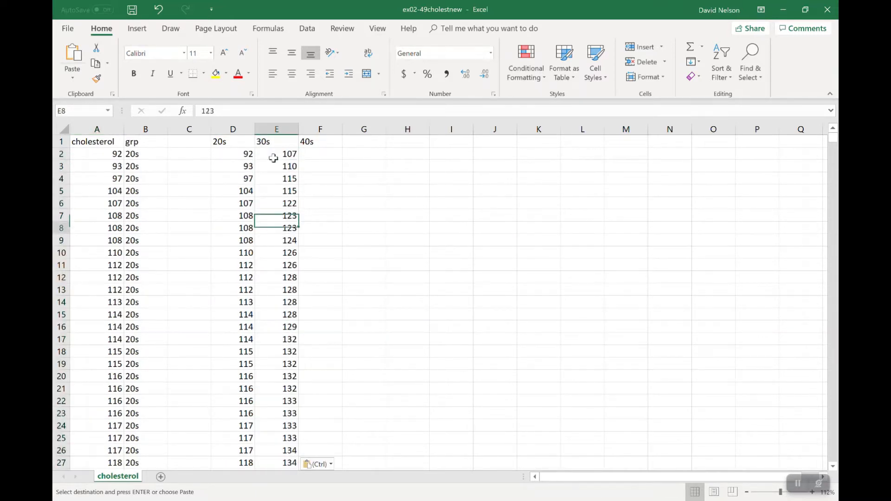
pyautogui.press('Down')
pyautogui.press('Down')
pyautogui.press('Down')
pyautogui.press('Down')
pyautogui.press('Down')
pyautogui.press('Down')
pyautogui.press('Down')
pyautogui.press('Down')
pyautogui.press('Down')
pyautogui.press('Down')
pyautogui.press('Down')
pyautogui.press('Down')
pyautogui.press('Down')
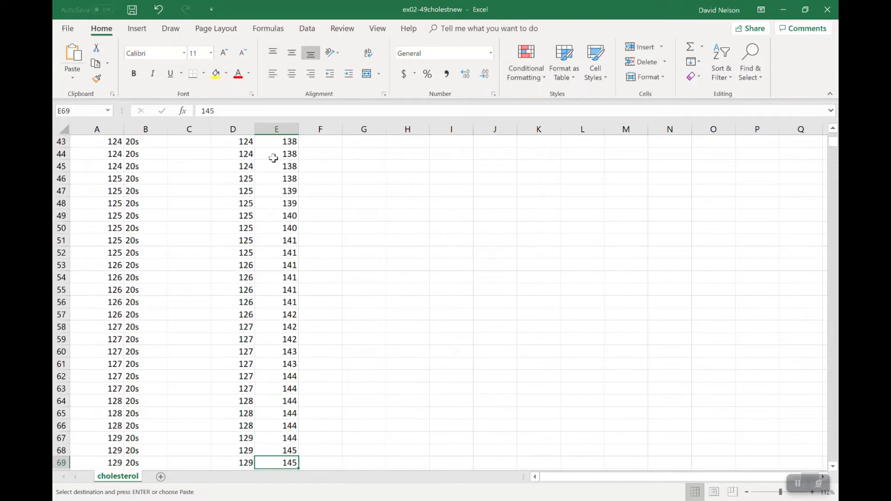
pyautogui.press('Down')
pyautogui.press('Down')
pyautogui.press('Down')
pyautogui.press('Down')
pyautogui.press('Down')
pyautogui.press('Down')
pyautogui.press('Down')
pyautogui.press('Down')
pyautogui.press('Down')
pyautogui.press('Down')
pyautogui.press('Down')
pyautogui.press('Down')
pyautogui.press('Down')
pyautogui.press('Down')
pyautogui.press('Down')
pyautogui.press('Down')
pyautogui.press('Down')
pyautogui.press('Down')
pyautogui.press('Down')
pyautogui.press('Down')
pyautogui.press('Down')
pyautogui.press('Down')
pyautogui.press('Down')
pyautogui.press('Down')
pyautogui.press('Down')
pyautogui.press('Down')
pyautogui.press('Down')
pyautogui.press('Down')
pyautogui.press('Down')
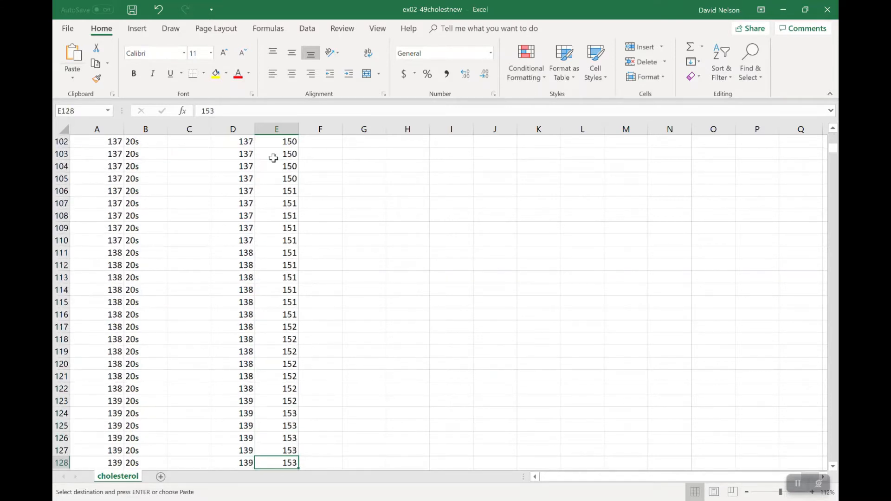
pyautogui.press('Down')
pyautogui.press('Down')
pyautogui.press('Down')
pyautogui.press('Down')
pyautogui.press('Down')
pyautogui.press('Down')
pyautogui.press('Down')
pyautogui.press('Down')
pyautogui.press('Down')
pyautogui.press('Down')
pyautogui.press('Down')
pyautogui.press('Down')
pyautogui.press('Down')
pyautogui.press('Down')
pyautogui.press('Down')
pyautogui.press('Down')
pyautogui.press('Down')
pyautogui.press('Down')
pyautogui.press('Down')
pyautogui.press('Down')
pyautogui.press('Down')
pyautogui.press('Down')
pyautogui.press('Down')
pyautogui.press('Down')
pyautogui.press('Down')
pyautogui.press('Down')
pyautogui.press('Down')
pyautogui.press('Down')
pyautogui.press('Down')
pyautogui.press('Down')
pyautogui.press('Down')
pyautogui.press('Down')
pyautogui.press('Down')
pyautogui.press('Down')
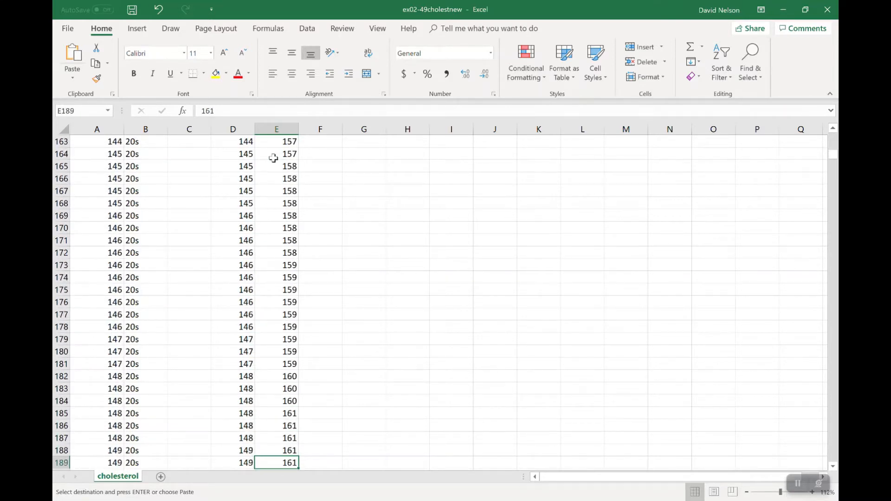
pyautogui.press('Down')
pyautogui.press('Down')
pyautogui.press('Down')
pyautogui.press('Down')
pyautogui.press('Down')
pyautogui.press('Down')
pyautogui.press('Down')
pyautogui.press('Down')
pyautogui.press('Down')
pyautogui.press('Down')
pyautogui.press('Down')
pyautogui.press('Down')
pyautogui.press('Down')
pyautogui.press('Down')
pyautogui.press('Down')
pyautogui.press('Down')
pyautogui.press('Down')
pyautogui.press('Down')
pyautogui.press('Down')
pyautogui.press('Down')
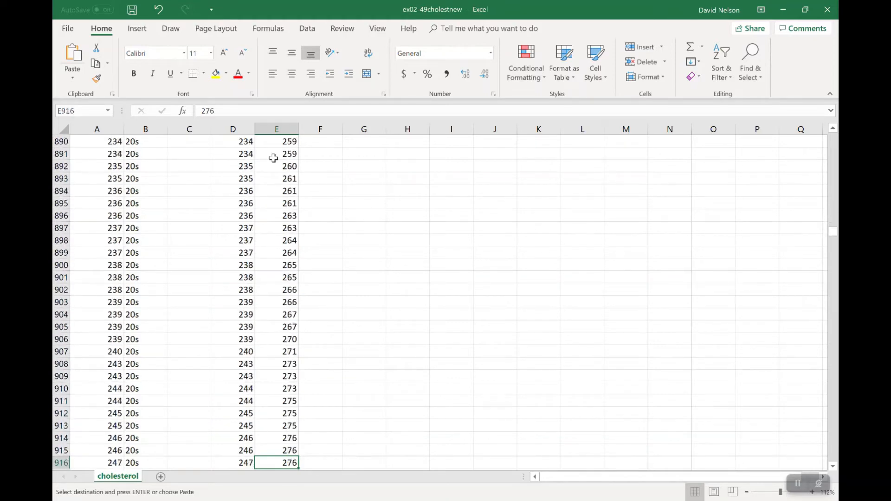
pyautogui.press('Down')
pyautogui.press('Down')
pyautogui.press('Down')
pyautogui.press('Down')
pyautogui.press('Down')
pyautogui.press('Down')
pyautogui.press('Down')
pyautogui.press('Down')
pyautogui.press('Down')
pyautogui.press('Down')
pyautogui.press('Down')
pyautogui.press('Down')
pyautogui.press('Down')
pyautogui.press('Down')
pyautogui.press('Down')
pyautogui.press('Down')
pyautogui.press('Down')
pyautogui.press('Down')
pyautogui.press('Down')
pyautogui.press('Down')
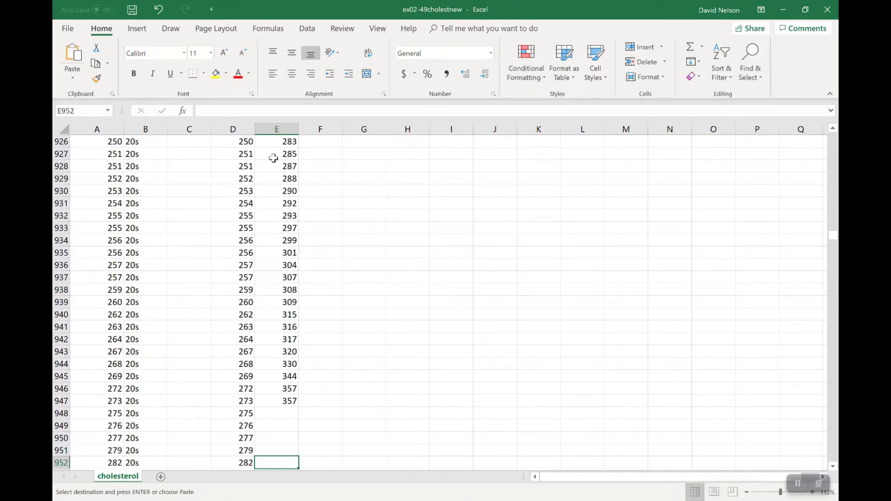
pyautogui.press('Down')
pyautogui.press('Down')
pyautogui.press('Down')
pyautogui.press('Down')
pyautogui.press('Down')
pyautogui.press('Down')
# Select the 40s group's cholesterol values in column A, starting at A1907 and extending down through the group
pyautogui.press('Left')
pyautogui.press('Left')
pyautogui.press('Left')
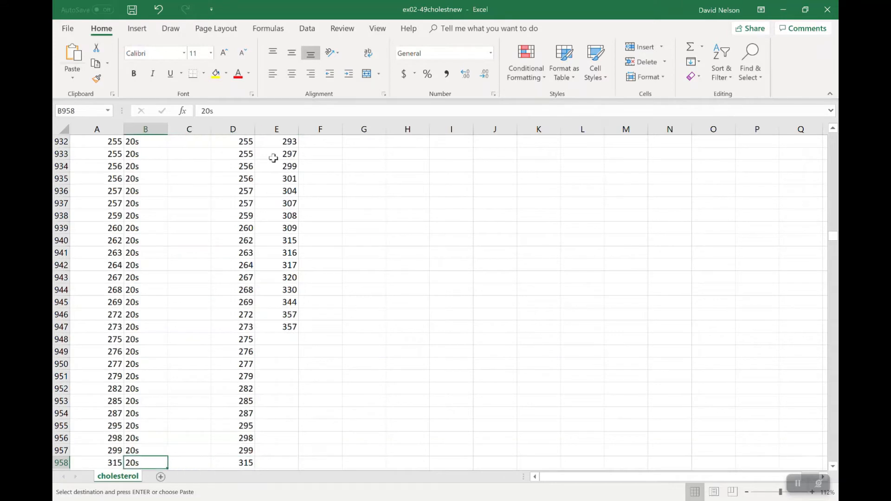
pyautogui.press('Left')
pyautogui.press('Down')
pyautogui.press('Down')
pyautogui.press('Down')
pyautogui.press('Down')
pyautogui.press('Down')
pyautogui.press('Down')
pyautogui.press('Down')
pyautogui.press('Down')
pyautogui.press('Down')
pyautogui.press('Down')
pyautogui.press('Down')
pyautogui.press('Down')
pyautogui.press('Down')
pyautogui.press('Down')
pyautogui.press('Down')
pyautogui.press('Down')
pyautogui.press('Down')
pyautogui.press('Down')
pyautogui.press('Down')
pyautogui.press('Down')
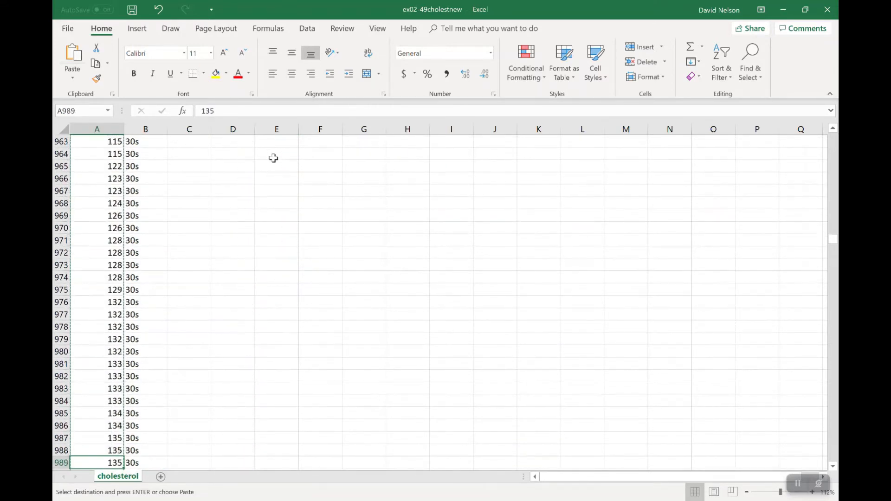
pyautogui.press('Down')
pyautogui.press('Down')
pyautogui.press('Down')
pyautogui.press('Down')
pyautogui.press('Down')
pyautogui.press('Down')
pyautogui.press('Down')
pyautogui.press('Down')
pyautogui.press('Down')
pyautogui.press('Down')
pyautogui.press('Down')
pyautogui.press('Down')
pyautogui.press('Down')
pyautogui.press('Down')
pyautogui.press('Down')
pyautogui.press('Down')
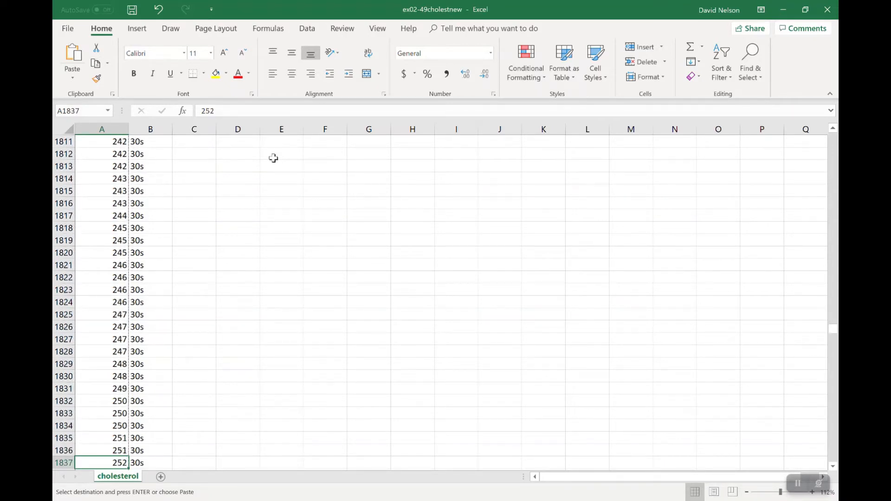
pyautogui.press('Down')
pyautogui.press('Down')
pyautogui.press('Down')
pyautogui.press('Down')
pyautogui.press('Down')
pyautogui.press('Down')
pyautogui.press('Down')
pyautogui.press('Down')
pyautogui.press('Down')
pyautogui.press('Down')
pyautogui.press('Down')
pyautogui.press('Down')
pyautogui.press('Down')
pyautogui.press('Down')
pyautogui.press('Down')
pyautogui.press('Down')
pyautogui.press('Down')
pyautogui.press('Down')
pyautogui.press('Down')
pyautogui.press('Down')
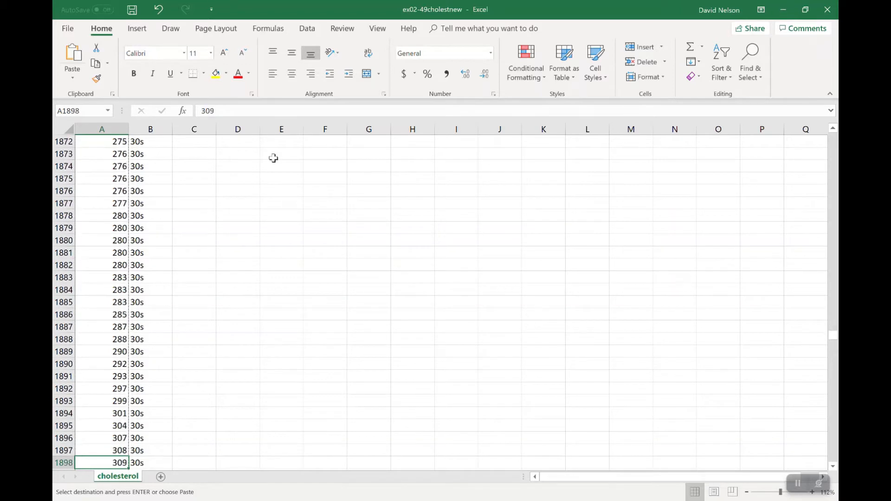
pyautogui.press('Down')
pyautogui.press('Down')
pyautogui.press('Down')
pyautogui.press('Down')
pyautogui.press('Down')
pyautogui.press('Down')
pyautogui.press('Down')
pyautogui.press('Down')
pyautogui.press('Down')
pyautogui.press('Down')
pyautogui.press('Down')
pyautogui.press('Down')
pyautogui.press('Down')
pyautogui.press('Down')
pyautogui.press('Down')
pyautogui.press('Down')
pyautogui.press('Down')
pyautogui.press('Down')
pyautogui.press('Down')
pyautogui.press('Down')
pyautogui.press('Up')
pyautogui.press('Up')
pyautogui.press('Up')
pyautogui.press('Up')
pyautogui.press('Up')
pyautogui.press('Up')
pyautogui.press('Up')
pyautogui.press('Up')
pyautogui.press('Up')
pyautogui.press('Up')
pyautogui.press('Up')
pyautogui.press('Up')
pyautogui.press('Up')
pyautogui.press('Up')
pyautogui.press('Up')
pyautogui.press('Up')
pyautogui.press('Up')
pyautogui.press('Up')
pyautogui.press('Up')
pyautogui.press('Up')
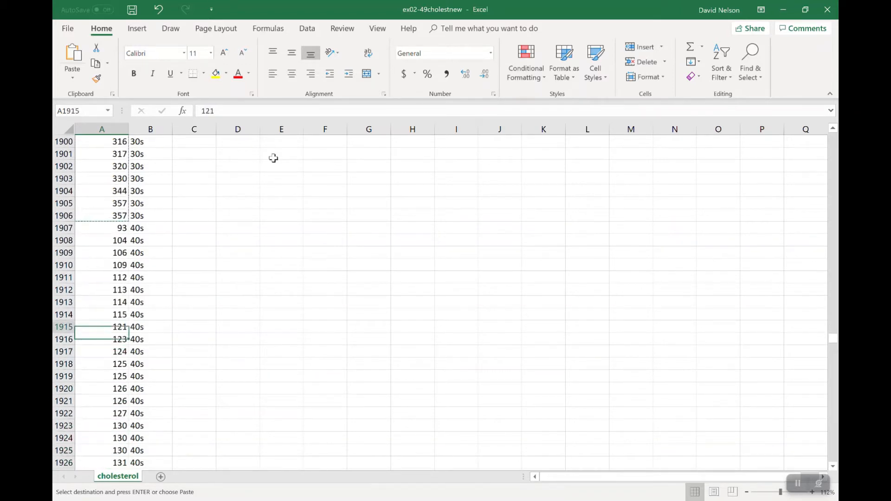
pyautogui.press('Down')
pyautogui.press('Down')
pyautogui.press('Down')
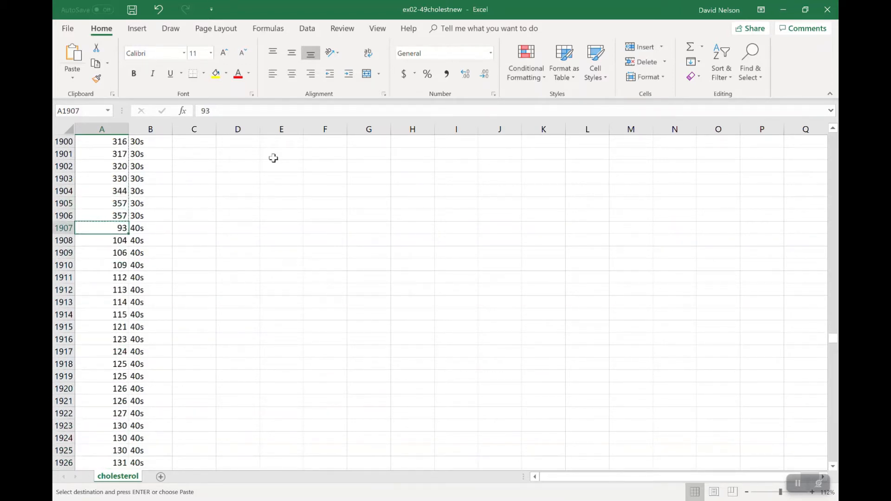
pyautogui.hotkey('shift', 'Down')
pyautogui.hotkey('shift', 'Down')
pyautogui.hotkey('shift', 'Down')
pyautogui.hotkey('shift', 'Down')
pyautogui.hotkey('shift', 'Down')
pyautogui.hotkey('shift', 'Down')
pyautogui.hotkey('shift', 'Down')
pyautogui.hotkey('shift', 'Down')
pyautogui.hotkey('shift', 'Down')
pyautogui.hotkey('shift', 'Down')
pyautogui.hotkey('shift', 'Down')
pyautogui.hotkey('shift', 'Down')
pyautogui.hotkey('shift', 'Down')
pyautogui.hotkey('shift', 'Down')
pyautogui.hotkey('shift', 'Down')
pyautogui.hotkey('shift', 'Down')
pyautogui.hotkey('shift', 'Down')
pyautogui.hotkey('shift', 'Down')
pyautogui.hotkey('shift', 'Down')
pyautogui.hotkey('shift', 'Down')
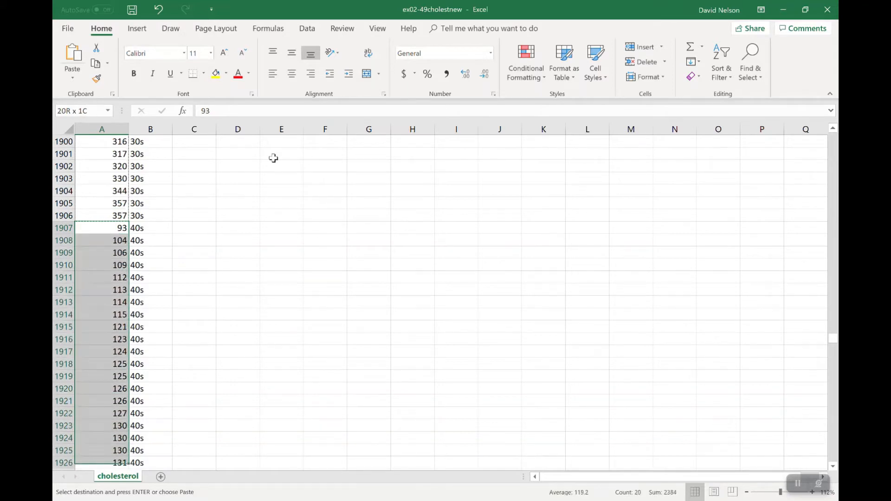
pyautogui.hotkey('shift', 'Down')
pyautogui.hotkey('shift', 'Down')
pyautogui.hotkey('shift', 'Down')
pyautogui.hotkey('shift', 'Down')
pyautogui.hotkey('shift', 'Down')
pyautogui.hotkey('shift', 'Down')
pyautogui.hotkey('shift', 'Down')
pyautogui.hotkey('shift', 'Down')
pyautogui.hotkey('shift', 'Down')
pyautogui.hotkey('shift', 'Down')
pyautogui.hotkey('shift', 'Down')
pyautogui.hotkey('shift', 'Down')
pyautogui.hotkey('shift', 'Down')
pyautogui.hotkey('shift', 'Down')
pyautogui.hotkey('shift', 'Down')
pyautogui.hotkey('shift', 'Down')
pyautogui.hotkey('shift', 'Down')
pyautogui.hotkey('shift', 'Down')
pyautogui.hotkey('shift', 'Down')
pyautogui.hotkey('shift', 'Down')
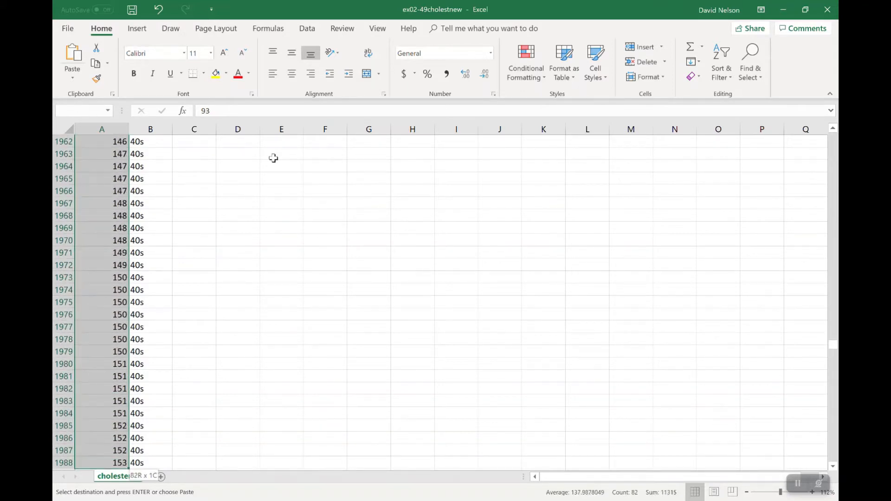
# Extend the selection of the 40s group's cholesterol values in column A from A1907 down past the last data row
pyautogui.hotkey('shift', 'Down')
pyautogui.hotkey('shift', 'Down')
pyautogui.hotkey('shift', 'Down')
pyautogui.hotkey('shift', 'Down')
pyautogui.hotkey('shift', 'Down')
pyautogui.hotkey('shift', 'Down')
pyautogui.hotkey('shift', 'Down')
pyautogui.hotkey('shift', 'Down')
pyautogui.hotkey('shift', 'Down')
pyautogui.hotkey('shift', 'Down')
pyautogui.hotkey('shift', 'Down')
pyautogui.hotkey('shift', 'Down')
pyautogui.hotkey('shift', 'Down')
pyautogui.hotkey('shift', 'Down')
pyautogui.hotkey('shift', 'Down')
pyautogui.hotkey('shift', 'Down')
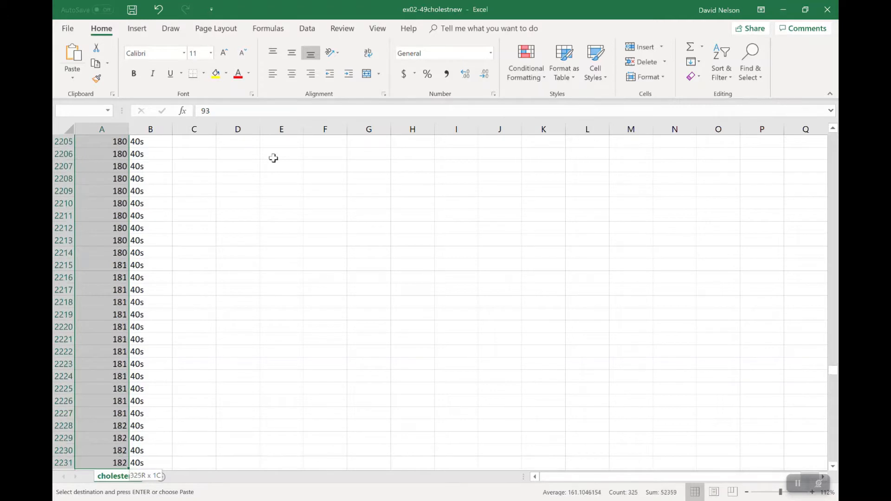
pyautogui.hotkey('shift', 'Down')
pyautogui.hotkey('shift', 'Down')
pyautogui.hotkey('shift', 'Down')
pyautogui.hotkey('shift', 'Down')
pyautogui.hotkey('shift', 'Down')
pyautogui.hotkey('shift', 'Down')
pyautogui.hotkey('shift', 'Down')
pyautogui.hotkey('shift', 'Down')
pyautogui.hotkey('shift', 'Down')
pyautogui.hotkey('shift', 'Down')
pyautogui.hotkey('shift', 'Down')
pyautogui.hotkey('shift', 'Down')
pyautogui.hotkey('shift', 'Down')
pyautogui.hotkey('shift', 'Down')
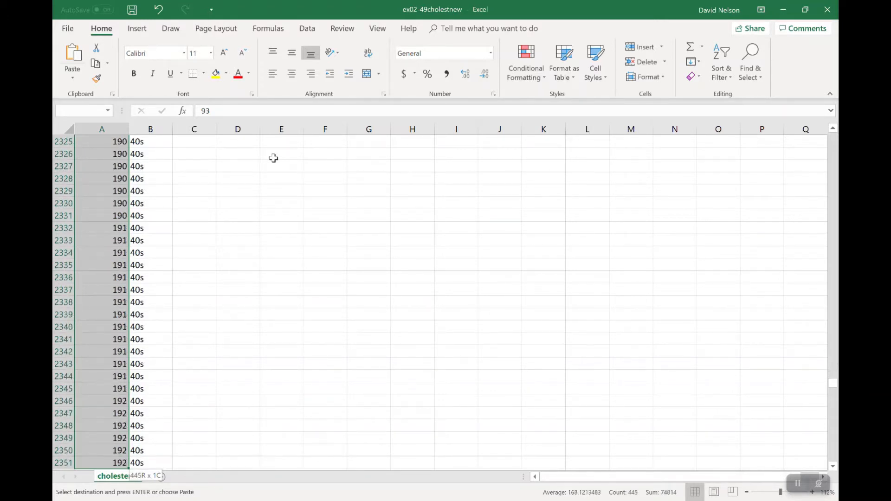
pyautogui.hotkey('shift', 'Down')
pyautogui.hotkey('shift', 'Down')
pyautogui.hotkey('shift', 'Down')
pyautogui.hotkey('shift', 'Down')
pyautogui.hotkey('shift', 'Down')
pyautogui.hotkey('shift', 'Down')
pyautogui.hotkey('shift', 'Down')
pyautogui.hotkey('shift', 'Down')
pyautogui.hotkey('shift', 'Down')
pyautogui.hotkey('shift', 'Down')
pyautogui.hotkey('shift', 'Down')
pyautogui.hotkey('shift', 'Down')
pyautogui.hotkey('shift', 'Down')
pyautogui.hotkey('shift', 'Down')
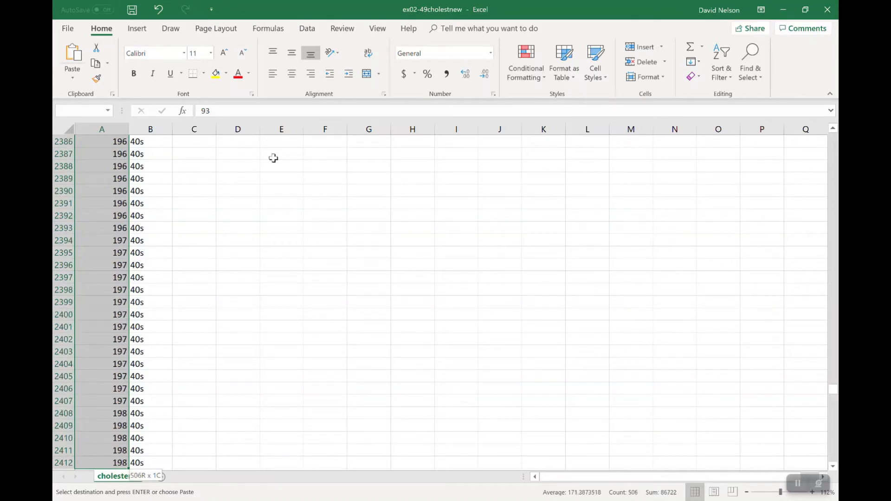
pyautogui.hotkey('shift', 'Down')
pyautogui.hotkey('shift', 'Down')
pyautogui.hotkey('shift', 'Down')
pyautogui.hotkey('shift', 'Down')
pyautogui.hotkey('shift', 'Down')
pyautogui.hotkey('shift', 'Down')
pyautogui.hotkey('shift', 'Down')
pyautogui.hotkey('shift', 'Down')
pyautogui.hotkey('shift', 'Down')
pyautogui.hotkey('shift', 'Down')
pyautogui.hotkey('shift', 'Down')
pyautogui.hotkey('shift', 'Down')
pyautogui.hotkey('shift', 'Down')
pyautogui.hotkey('shift', 'Down')
pyautogui.hotkey('shift', 'Down')
pyautogui.hotkey('shift', 'Down')
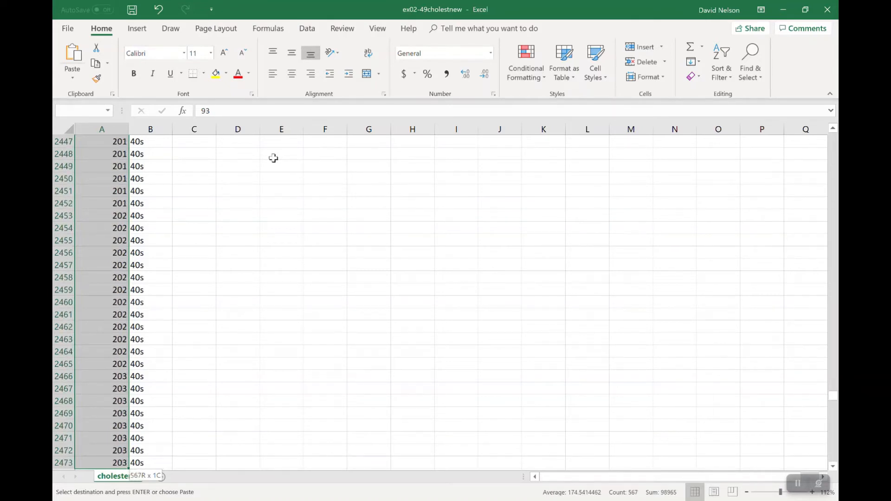
pyautogui.hotkey('shift', 'Down')
pyautogui.hotkey('shift', 'Down')
pyautogui.hotkey('shift', 'Down')
pyautogui.hotkey('shift', 'Down')
pyautogui.hotkey('shift', 'Down')
pyautogui.hotkey('shift', 'Down')
pyautogui.hotkey('shift', 'Down')
pyautogui.hotkey('shift', 'Down')
pyautogui.hotkey('shift', 'Down')
pyautogui.hotkey('shift', 'Down')
pyautogui.hotkey('shift', 'Down')
pyautogui.hotkey('shift', 'Down')
pyautogui.hotkey('shift', 'Down')
pyautogui.hotkey('shift', 'Down')
pyautogui.hotkey('shift', 'Down')
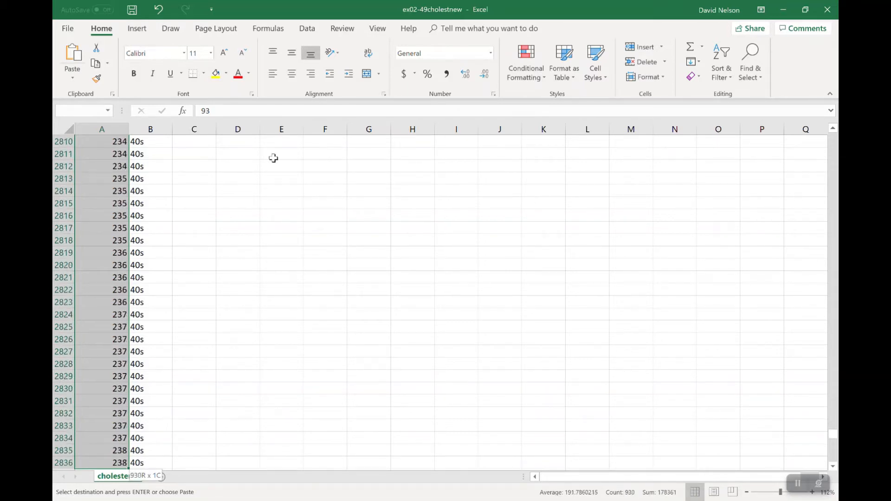
pyautogui.hotkey('shift', 'Down')
pyautogui.hotkey('shift', 'Down')
pyautogui.hotkey('shift', 'Down')
pyautogui.hotkey('shift', 'Down')
pyautogui.hotkey('shift', 'Down')
pyautogui.hotkey('shift', 'Down')
pyautogui.hotkey('shift', 'Down')
pyautogui.hotkey('shift', 'Down')
pyautogui.hotkey('shift', 'Down')
pyautogui.hotkey('shift', 'Down')
pyautogui.hotkey('shift', 'Down')
pyautogui.hotkey('shift', 'Down')
pyautogui.hotkey('shift', 'Down')
pyautogui.hotkey('shift', 'Down')
pyautogui.hotkey('shift', 'Down')
pyautogui.hotkey('shift', 'Down')
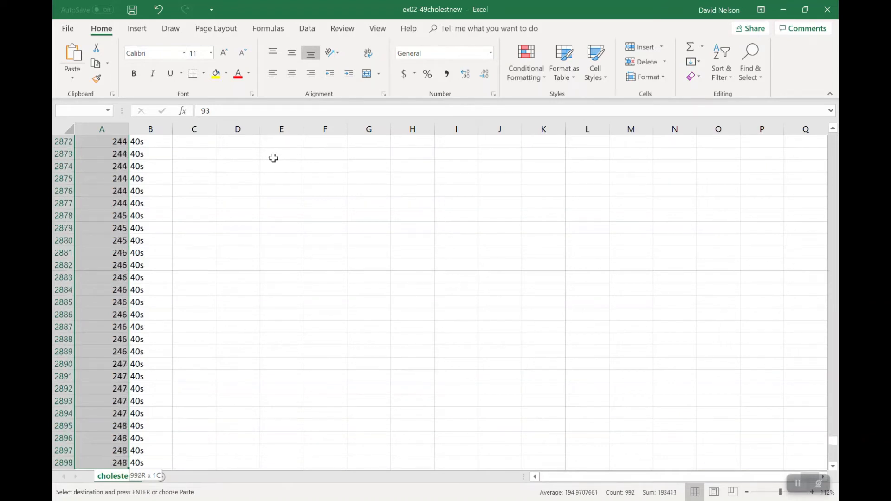
pyautogui.hotkey('shift', 'Down')
pyautogui.hotkey('shift', 'Down')
pyautogui.hotkey('shift', 'Down')
pyautogui.hotkey('shift', 'Down')
pyautogui.hotkey('shift', 'Down')
pyautogui.hotkey('shift', 'Down')
pyautogui.hotkey('shift', 'Down')
pyautogui.hotkey('shift', 'Down')
pyautogui.hotkey('shift', 'Down')
pyautogui.hotkey('shift', 'Down')
pyautogui.hotkey('shift', 'Down')
pyautogui.hotkey('shift', 'Down')
pyautogui.hotkey('shift', 'Down')
pyautogui.hotkey('shift', 'Down')
pyautogui.hotkey('shift', 'Down')
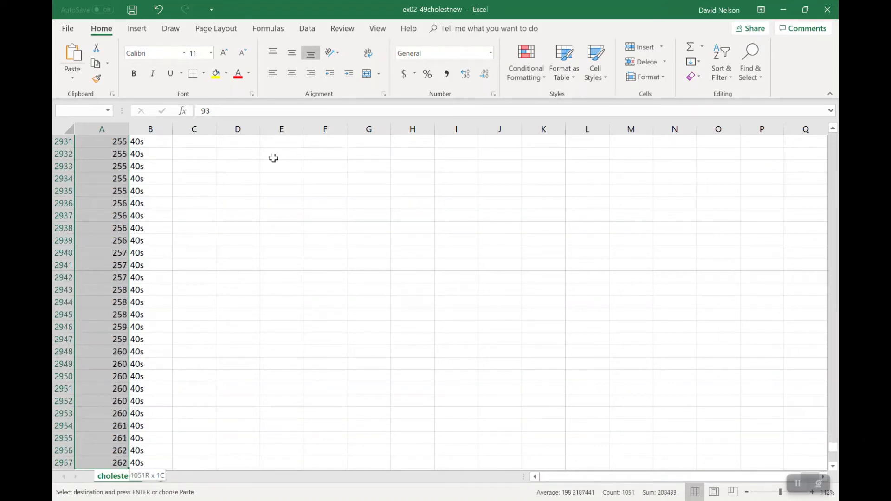
pyautogui.hotkey('shift', 'Down')
pyautogui.hotkey('shift', 'Down')
pyautogui.hotkey('shift', 'Down')
pyautogui.hotkey('shift', 'Down')
pyautogui.hotkey('shift', 'Down')
pyautogui.hotkey('shift', 'Down')
pyautogui.hotkey('shift', 'Down')
pyautogui.hotkey('shift', 'Down')
pyautogui.hotkey('shift', 'Down')
pyautogui.hotkey('shift', 'Down')
pyautogui.hotkey('shift', 'Down')
pyautogui.hotkey('shift', 'Down')
pyautogui.hotkey('shift', 'Down')
pyautogui.hotkey('shift', 'Down')
pyautogui.hotkey('shift', 'Down')
pyautogui.hotkey('shift', 'Down')
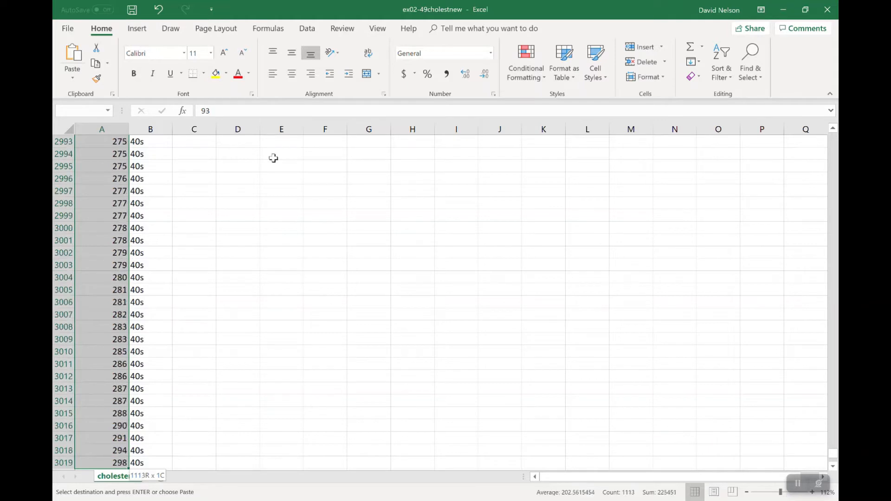
pyautogui.hotkey('shift', 'Down')
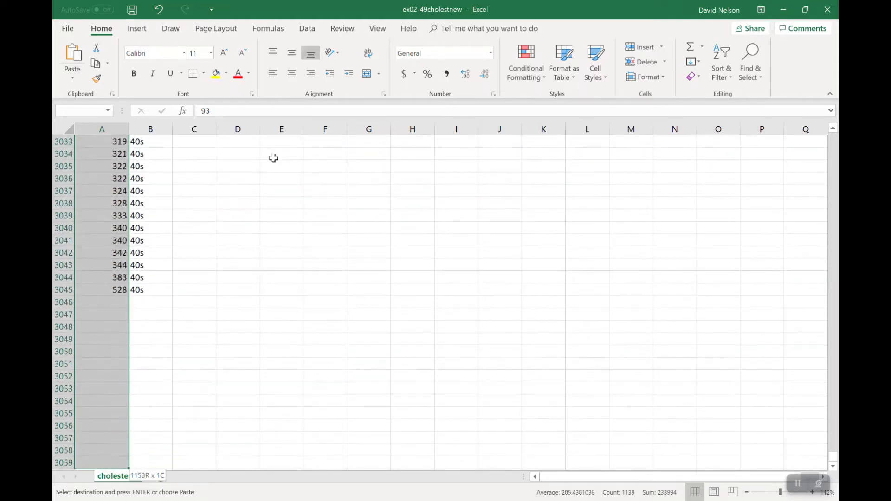
# Adjust the end of the selection to the last 40s value in A3045 and copy the range A1907:A3045
pyautogui.hotkey('shift', 'Up')
pyautogui.hotkey('shift', 'Up')
pyautogui.hotkey('shift', 'Up')
pyautogui.hotkey('shift', 'Up')
pyautogui.hotkey('shift', 'Up')
pyautogui.hotkey('shift', 'Up')
pyautogui.hotkey('shift', 'Up')
pyautogui.hotkey('shift', 'Up')
pyautogui.hotkey('shift', 'Up')
pyautogui.hotkey('shift', 'Up')
pyautogui.hotkey('shift', 'Up')
pyautogui.hotkey('shift', 'Up')
pyautogui.hotkey('shift', 'Up')
pyautogui.hotkey('shift', 'Up')
pyautogui.hotkey('shift', 'Up')
pyautogui.hotkey('shift', 'Up')
pyautogui.hotkey('shift', 'Up')
pyautogui.hotkey('shift', 'Up')
pyautogui.hotkey('shift', 'Down')
pyautogui.hotkey('shift', 'Down')
pyautogui.hotkey('shift', 'Down')
pyautogui.hotkey('shift', 'Down')
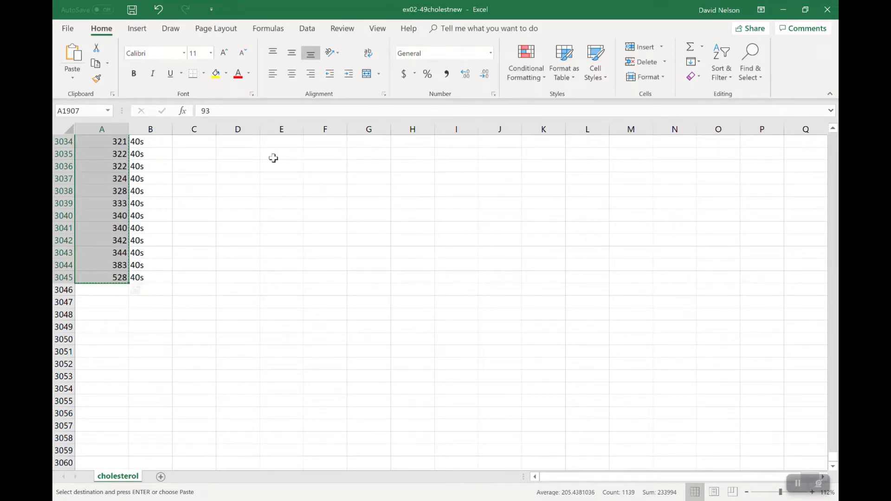
# Paste the copied 40s cholesterol values into column F starting at F2, beneath the 40s heading
pyautogui.press('Right')
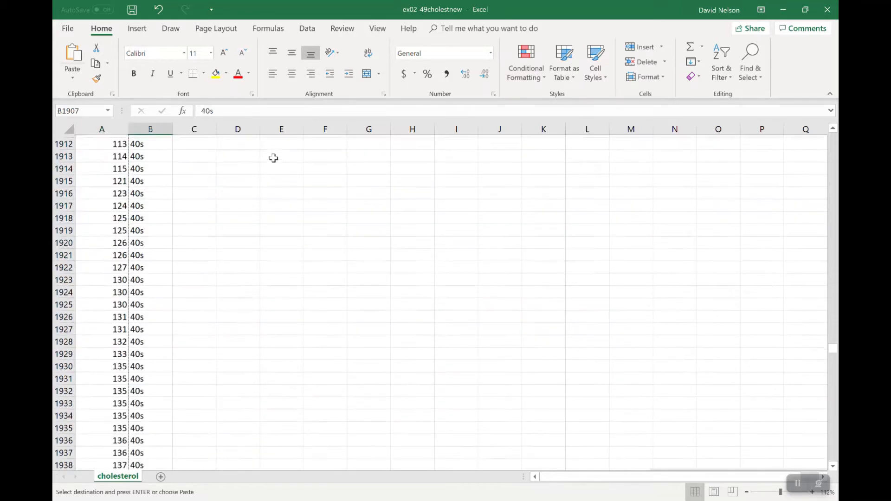
pyautogui.press('Right')
pyautogui.press('Right')
pyautogui.press('Right')
pyautogui.press('Right')
pyautogui.press('Right')
pyautogui.press('Right')
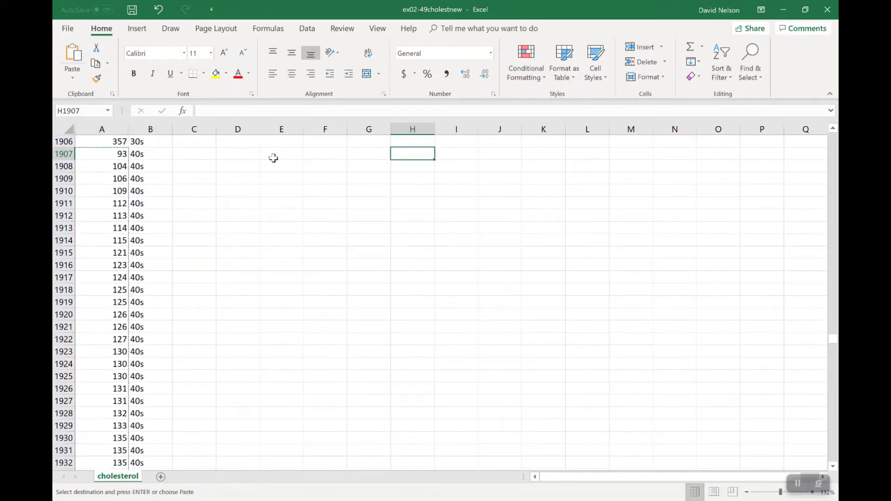
pyautogui.press('Down')
pyautogui.press('Down')
pyautogui.press('Up')
pyautogui.press('Up')
pyautogui.press('Up')
pyautogui.press('Up')
pyautogui.press('Up')
pyautogui.press('Up')
pyautogui.press('Up')
pyautogui.press('Up')
pyautogui.press('Up')
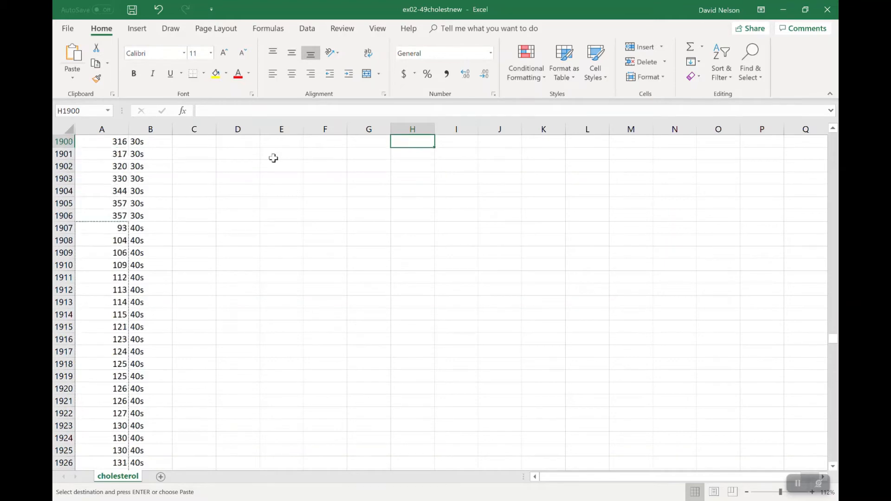
pyautogui.press('Up')
pyautogui.press('Up')
pyautogui.press('Up')
pyautogui.press('Up')
pyautogui.press('Up')
pyautogui.press('Up')
pyautogui.press('Up')
pyautogui.press('Up')
pyautogui.press('Up')
pyautogui.press('Up')
pyautogui.press('Up')
pyautogui.press('Up')
pyautogui.press('Up')
pyautogui.press('Up')
pyautogui.press('Up')
pyautogui.press('Up')
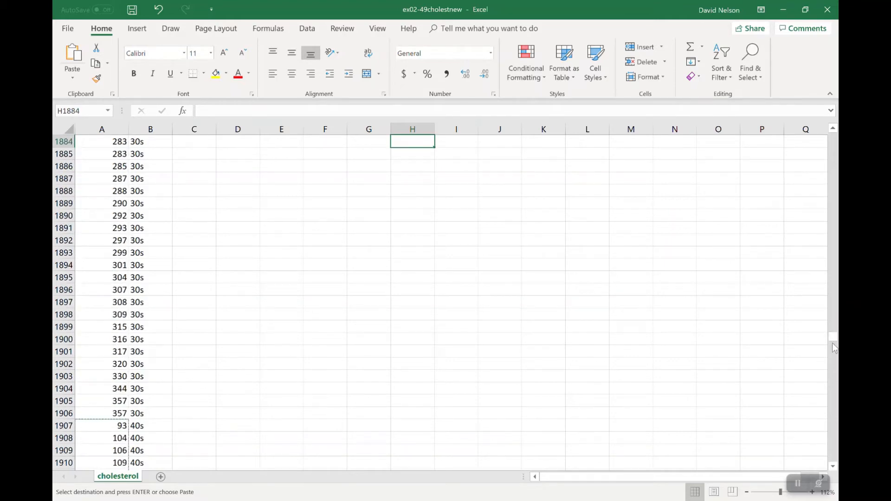
pyautogui.moveTo(834, 345); pyautogui.dragTo(833, 135)
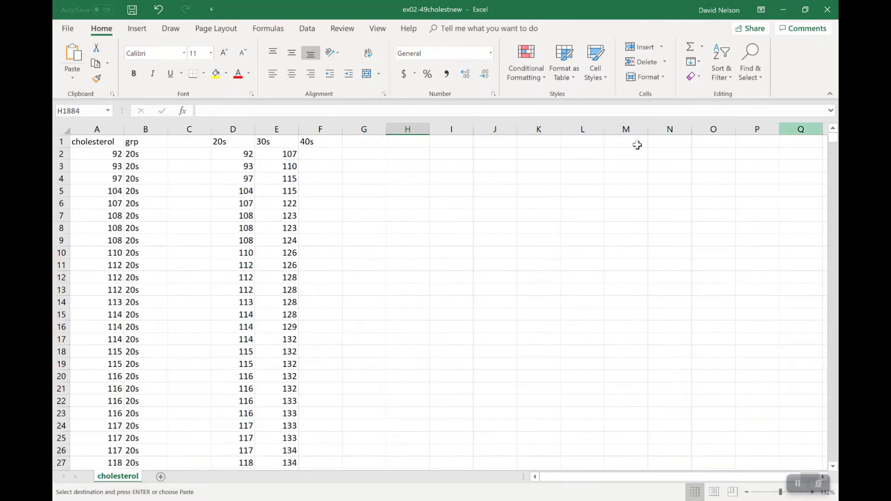
pyautogui.click(327, 155)
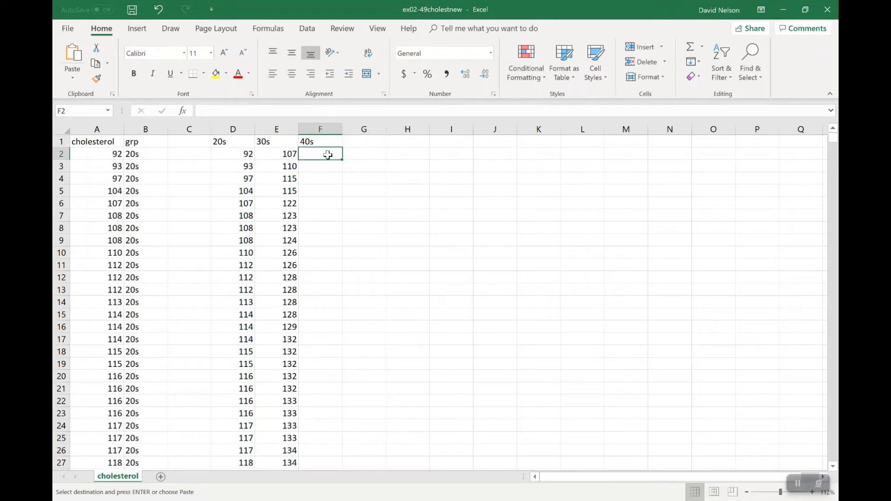
pyautogui.hotkey('ctrl', 'v')
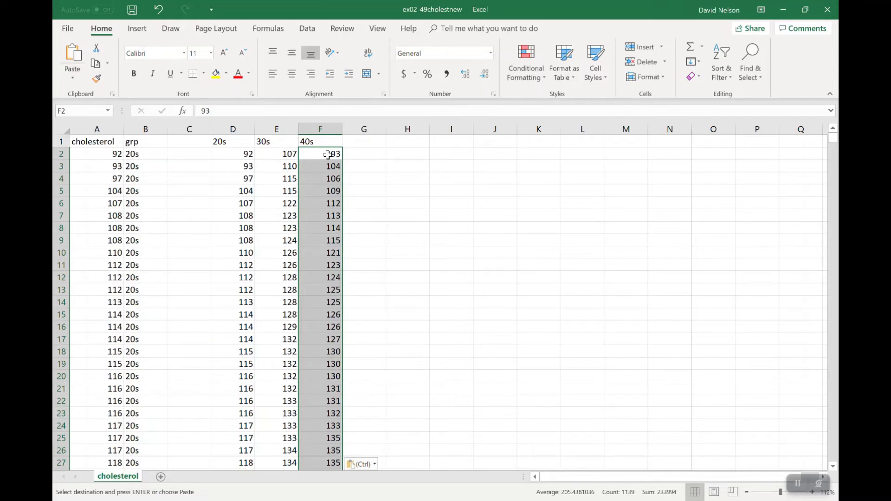
# Enter the statistic labels Average, Standard Deviation and Minimum in cells H2 to H4
pyautogui.click(441, 158)
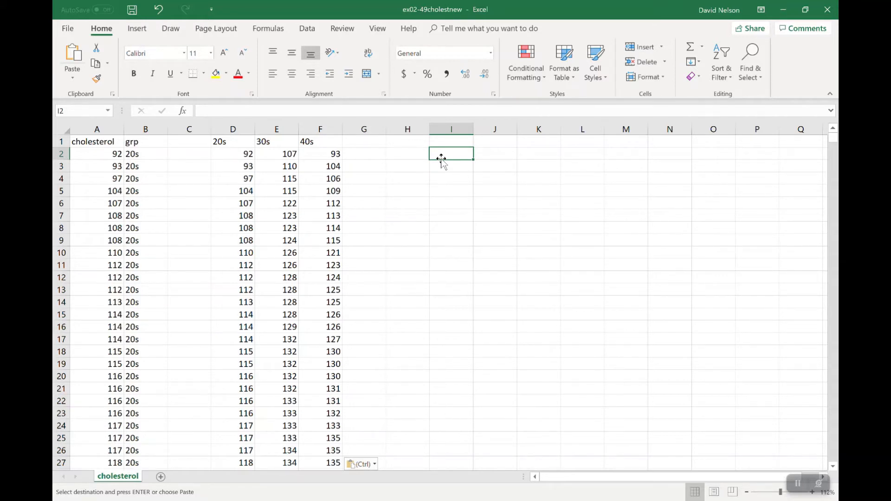
pyautogui.press('Left')
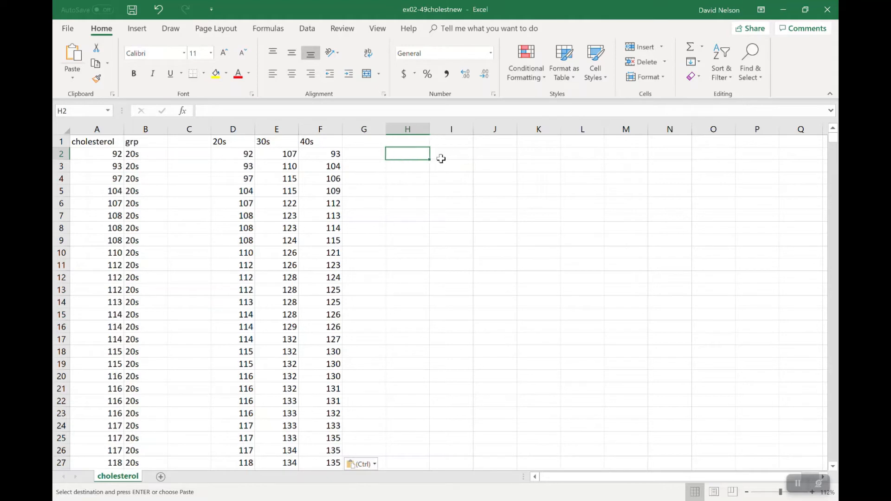
pyautogui.write('Average')
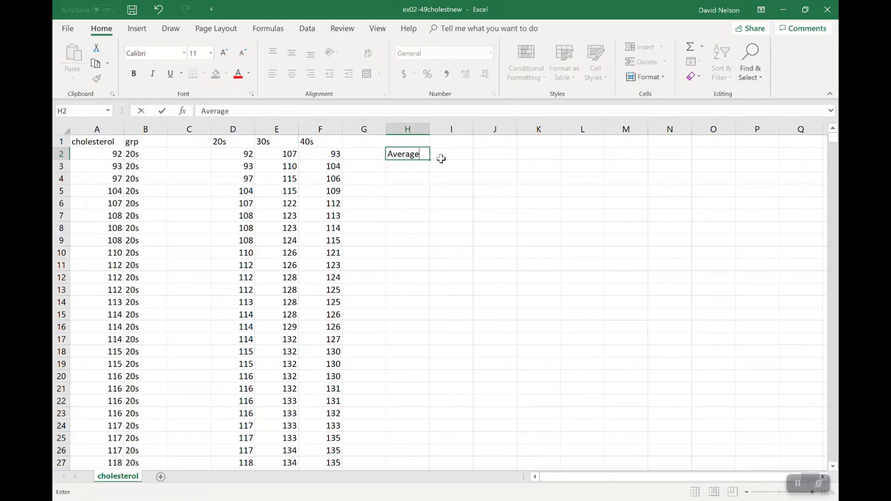
pyautogui.press('Return')
pyautogui.write('S')
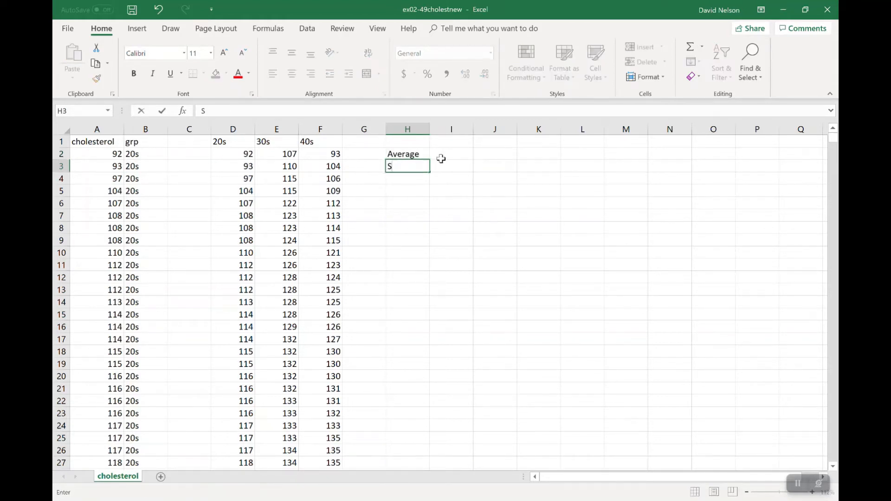
pyautogui.write('tandard Deviation')
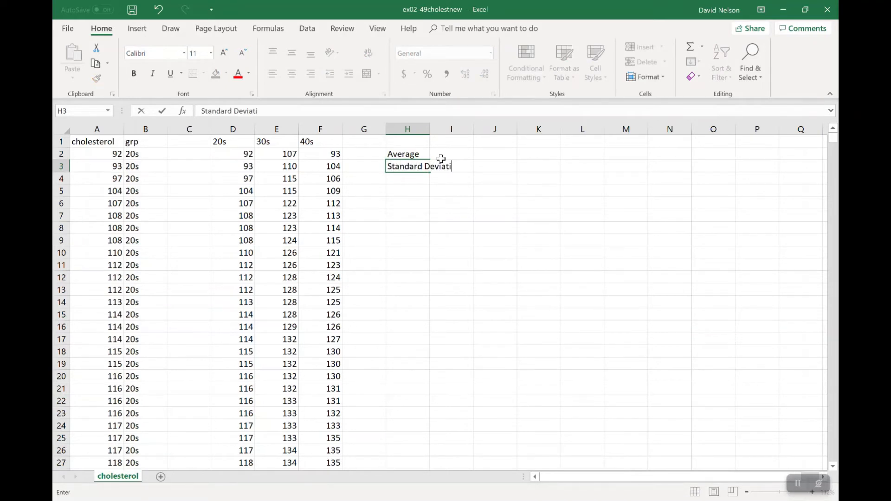
pyautogui.press('Return')
pyautogui.write('Minimum')
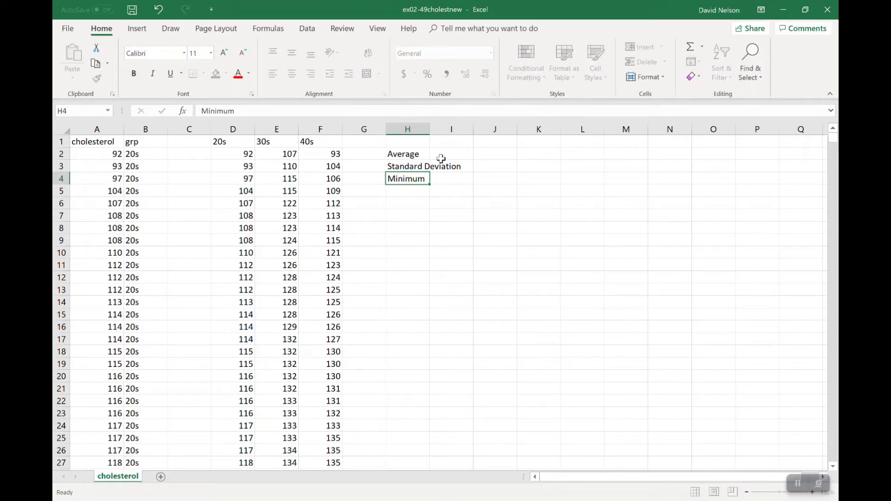
pyautogui.press('Return')
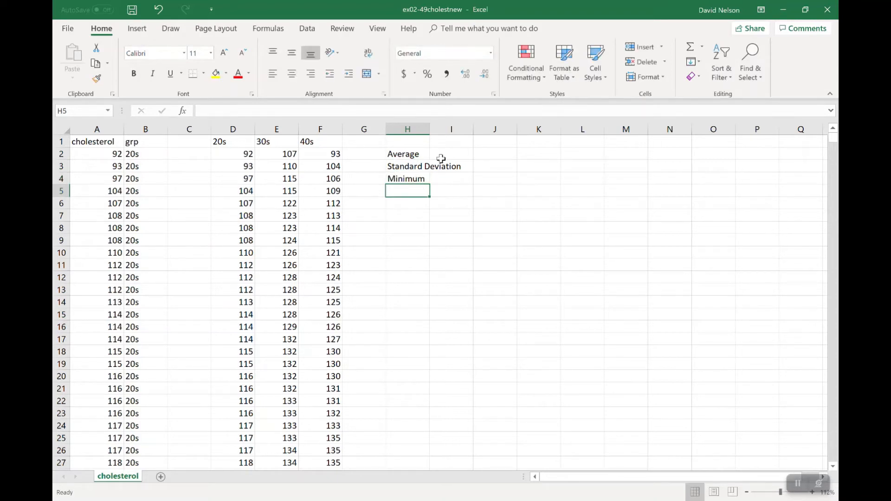
# Add the labels Q1, Median, Q3 and Maximum in cells H5 to H8, beneath Minimum
pyautogui.write('Ma')
pyautogui.press('BackSpace')
pyautogui.press('BackSpace')
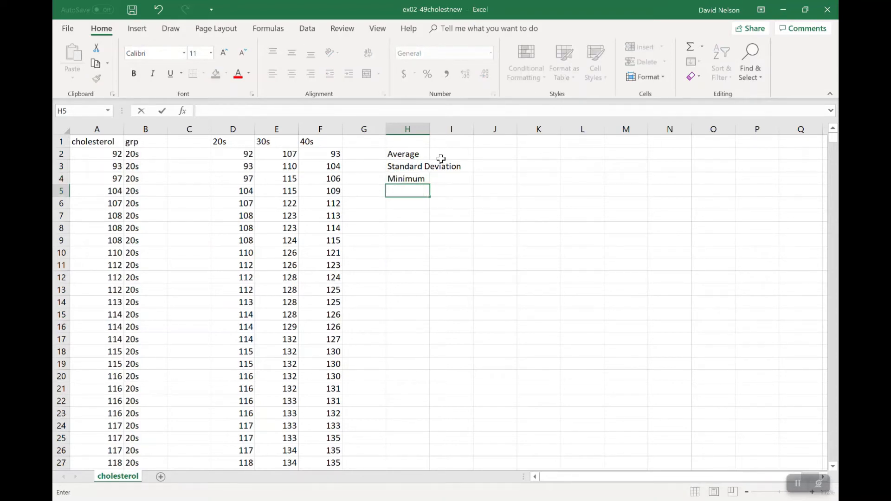
pyautogui.write('Q1')
pyautogui.press('Return')
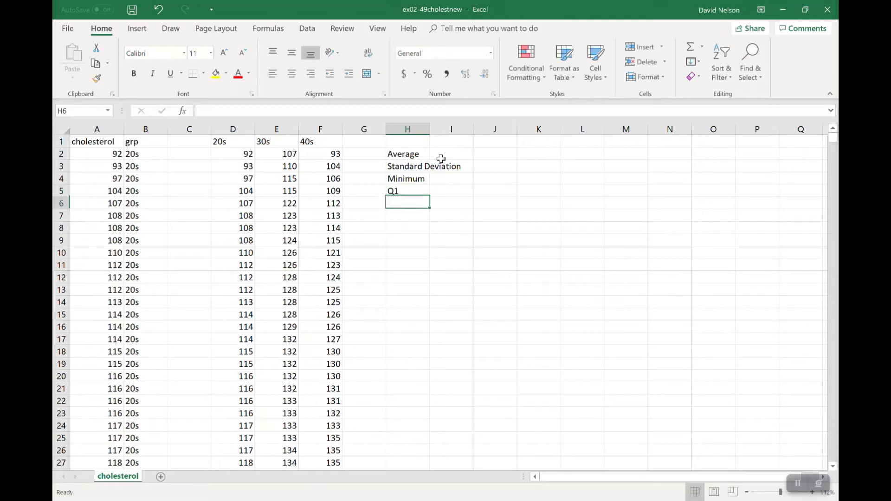
pyautogui.write('Median')
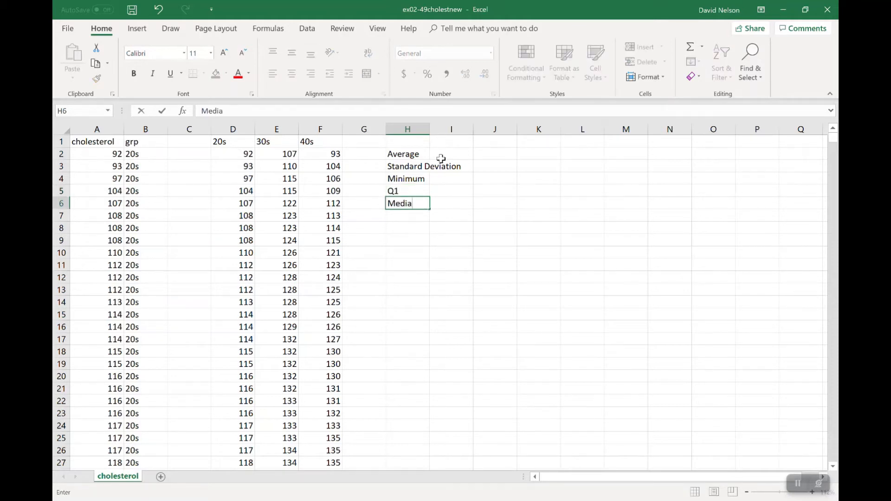
pyautogui.press('Return')
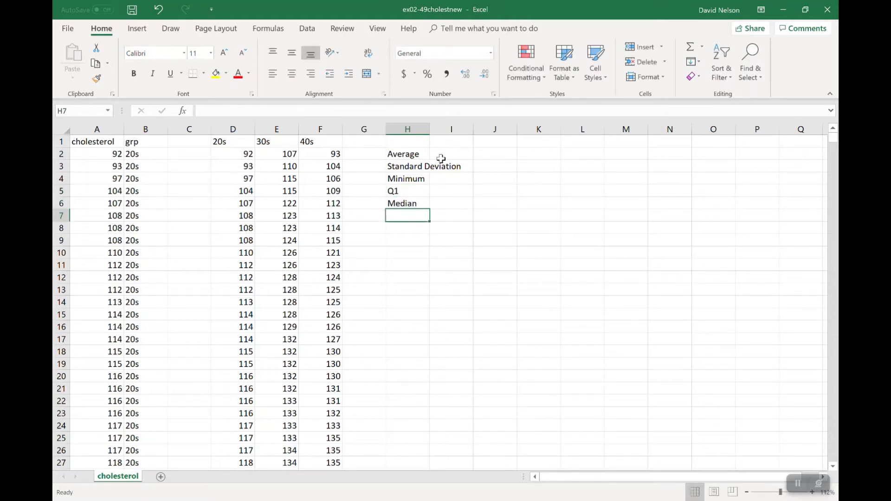
pyautogui.write('Q3')
pyautogui.press('Return')
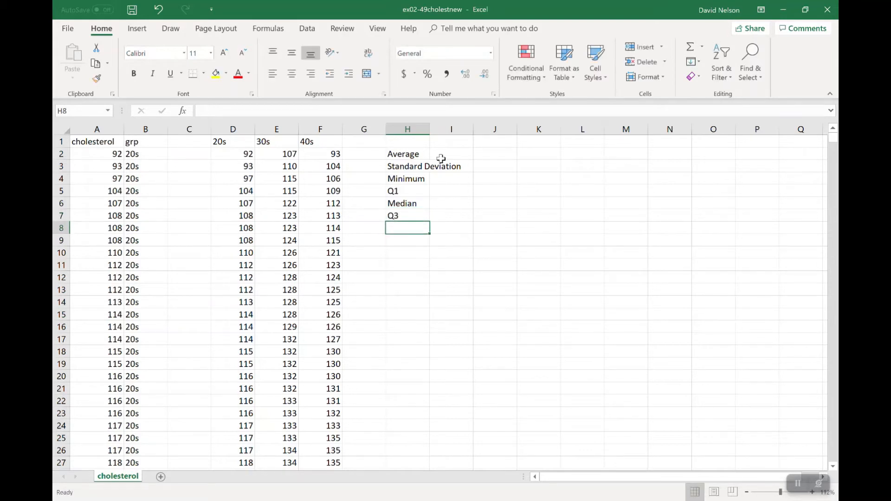
pyautogui.write('Maximum')
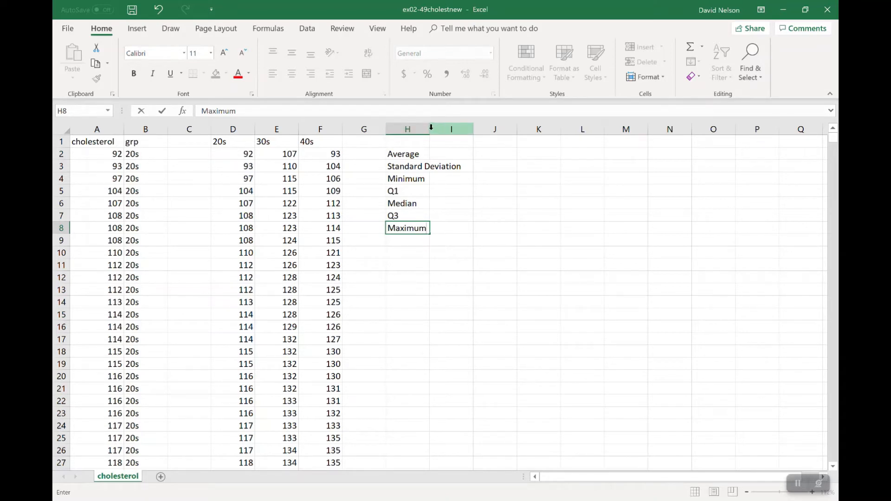
# Change the label in H2 to Mean and widen column H to fit the Standard Deviation label
pyautogui.click(414, 158)
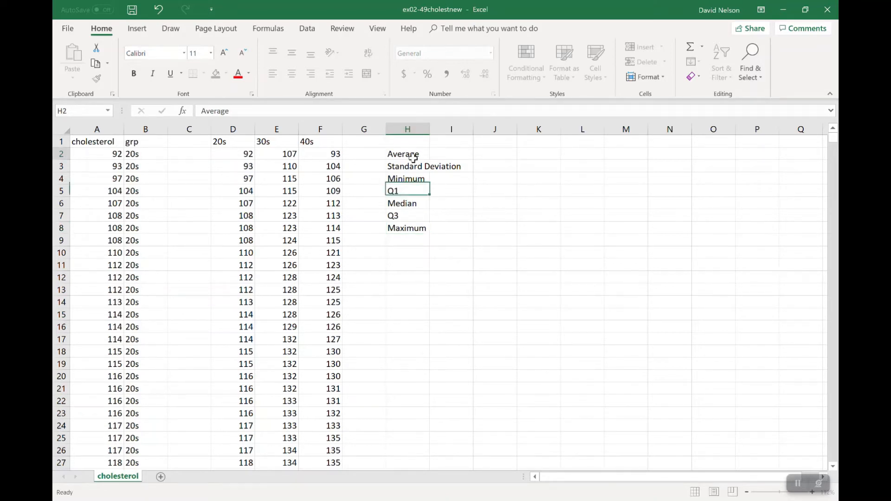
pyautogui.write('Mean')
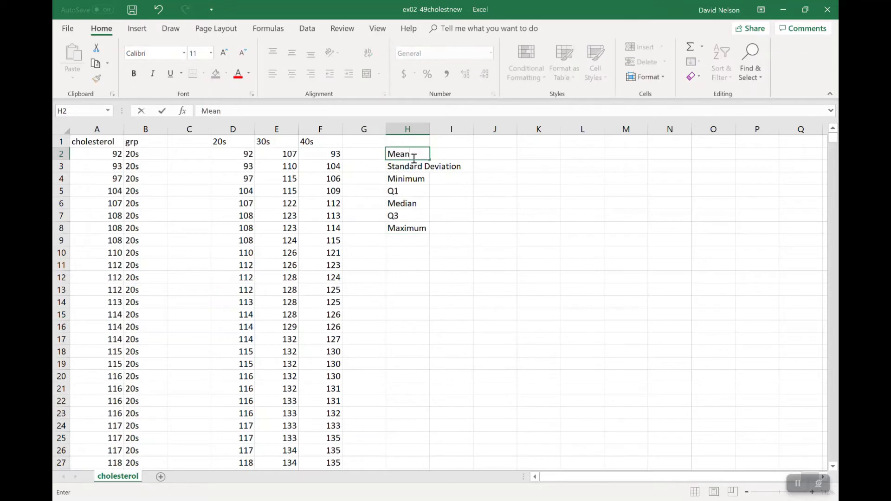
pyautogui.click(429, 129)
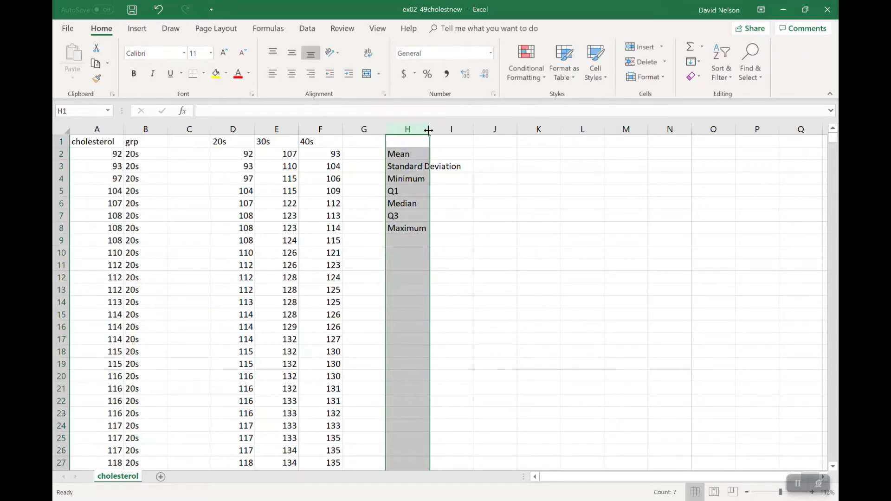
pyautogui.moveTo(429, 130); pyautogui.dragTo(468, 125)
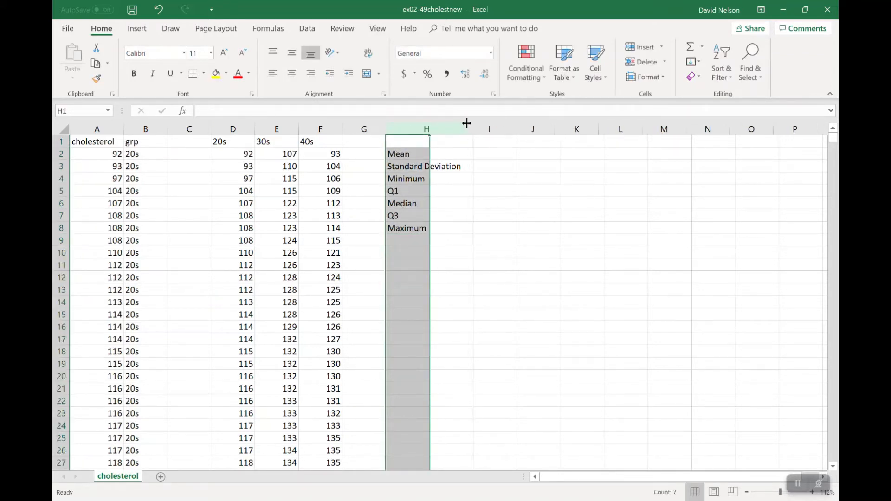
# Enter the column headings 20s, 30s and 40s in cells I1, J1 and K1 of the summary table
pyautogui.click(487, 140)
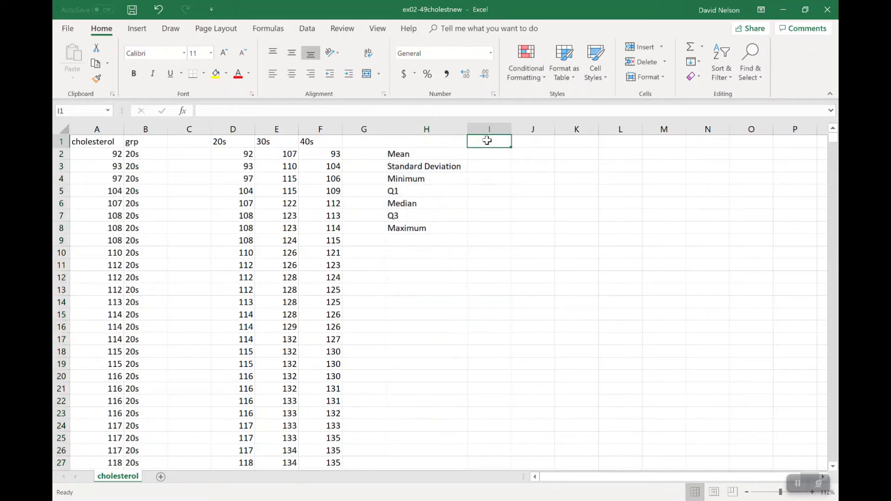
pyautogui.write('20s')
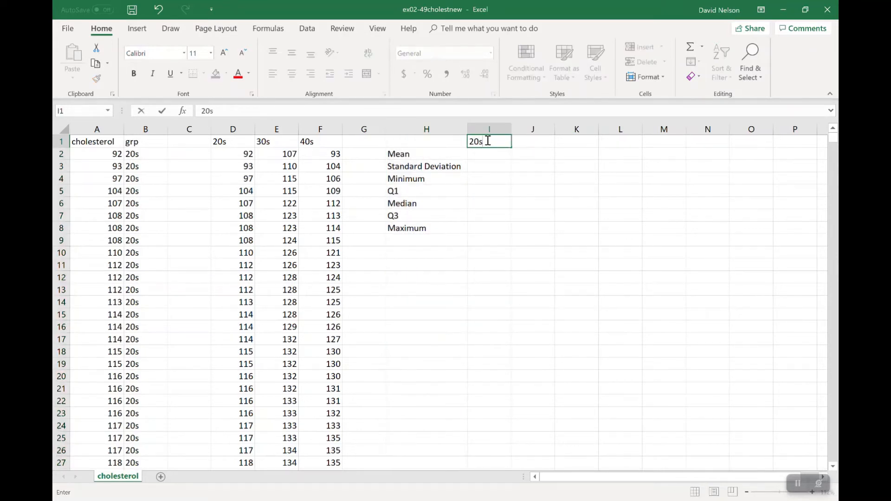
pyautogui.press('Tab')
pyautogui.write('30s')
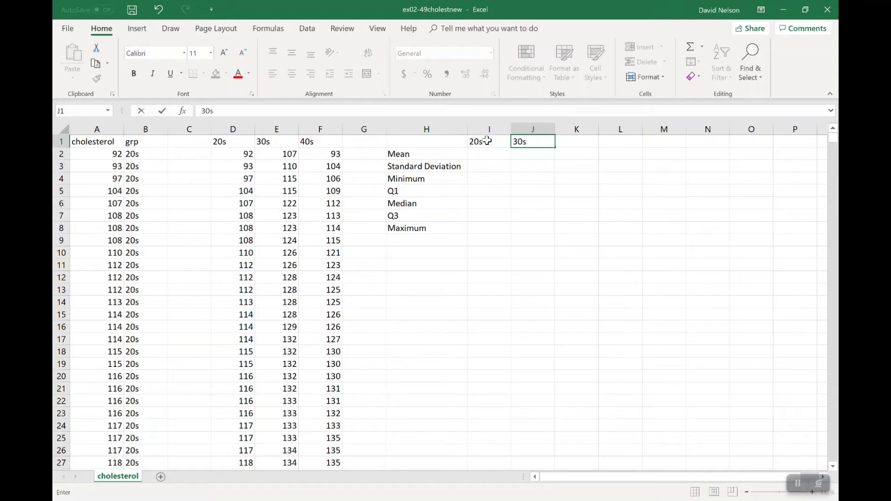
pyautogui.press('Tab')
pyautogui.write('40s')
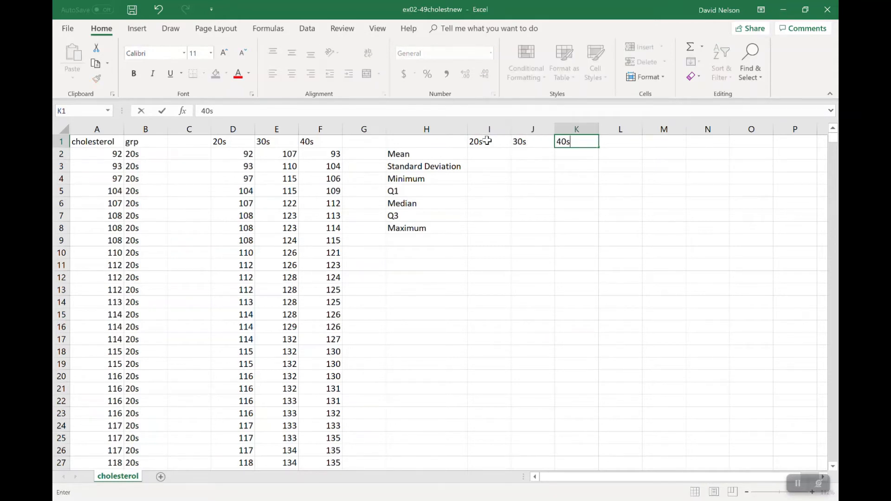
# Calculate the mean of the 20s cholesterol values in cell I2 with the formula =AVERAGE(D2:D960)
pyautogui.click(486, 153)
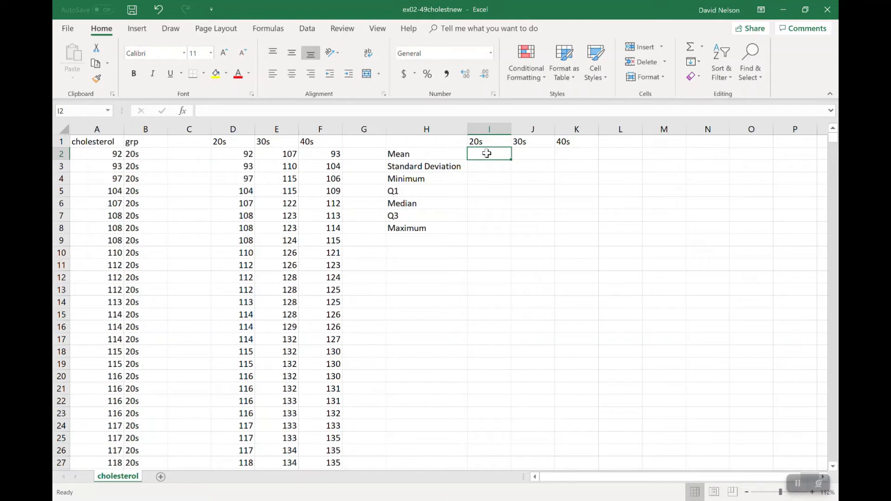
pyautogui.write('=')
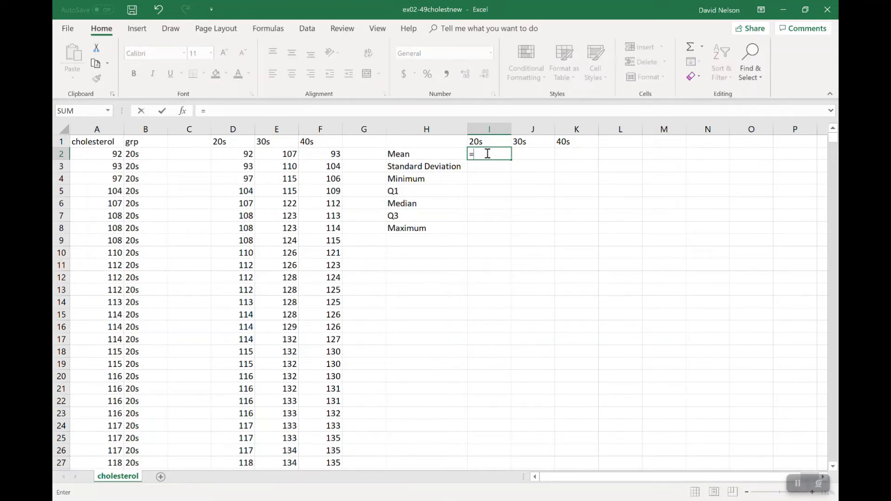
pyautogui.write('average(')
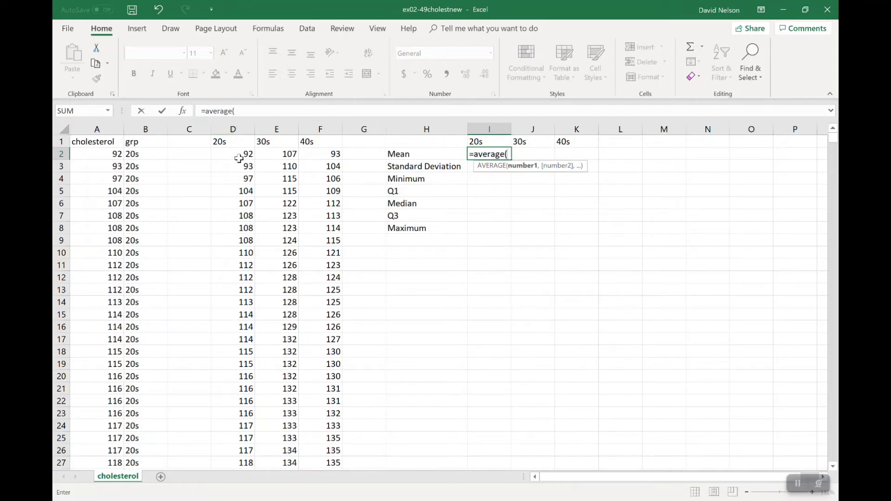
pyautogui.moveTo(241, 153); pyautogui.dragTo(240, 469)
pyautogui.moveTo(246, 459); pyautogui.dragTo(244, 415)
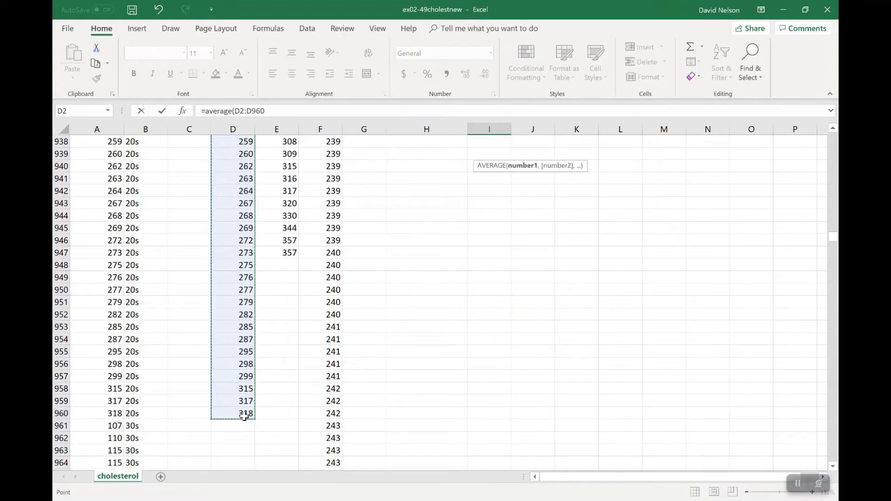
pyautogui.write(')')
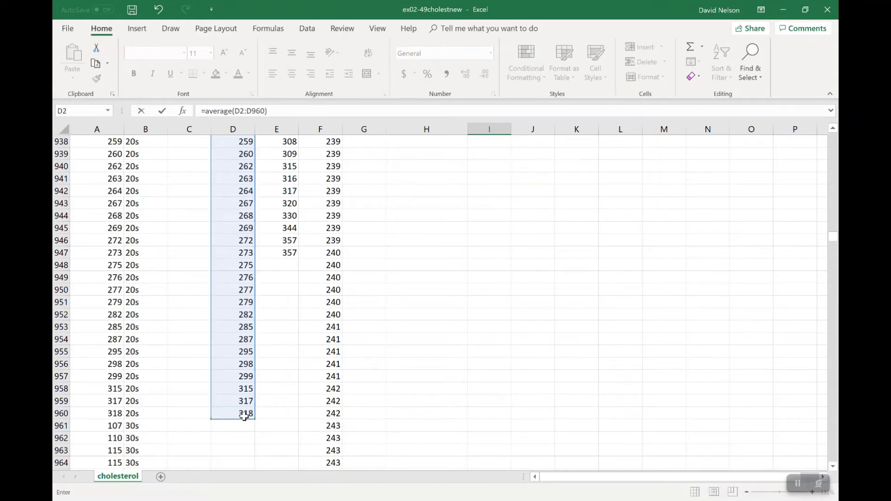
pyautogui.press('Return')
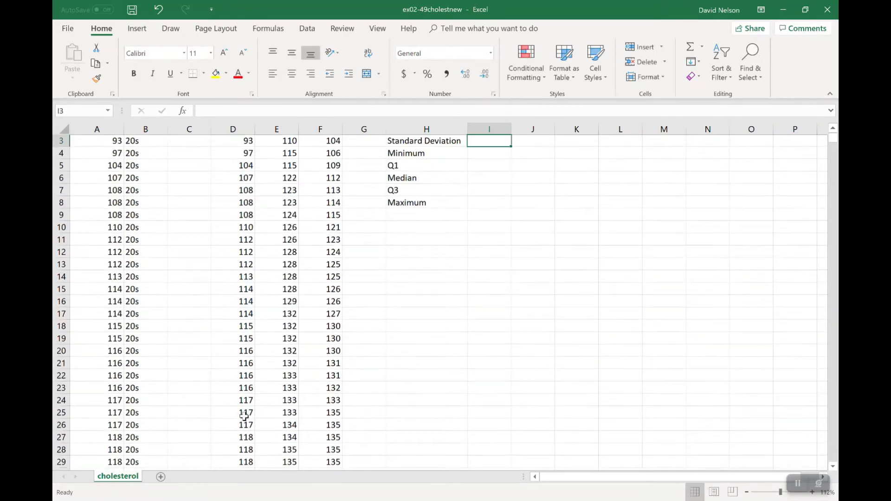
pyautogui.press('Up')
pyautogui.press('Up')
pyautogui.press('Down')
pyautogui.press('Down')
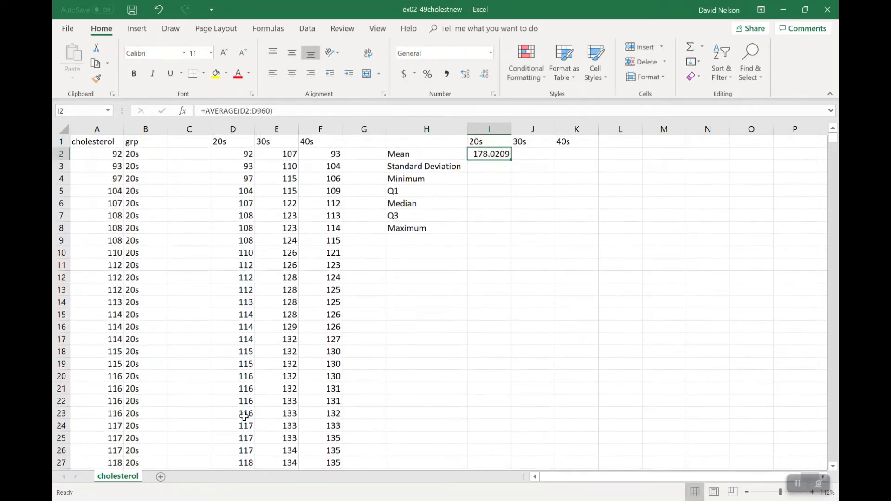
# Calculate a standard deviation in cell I3 with the formula =STDEV(A2:A300)
pyautogui.write('=')
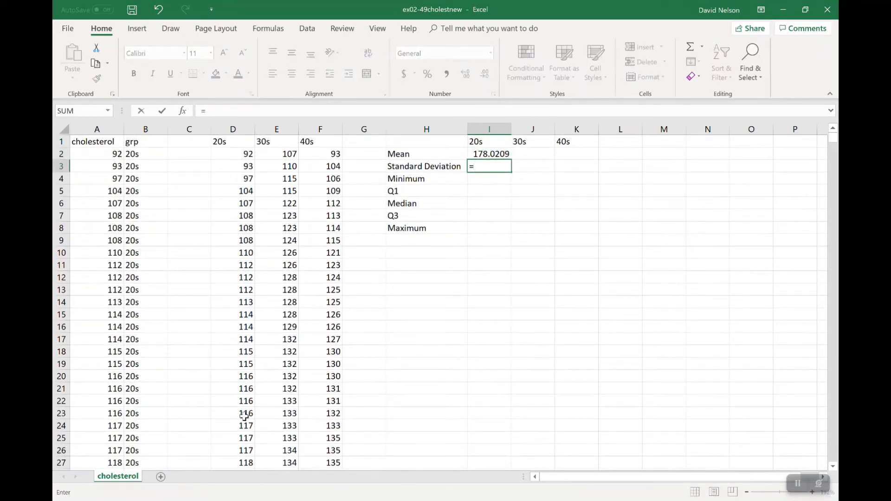
pyautogui.write('stdev')
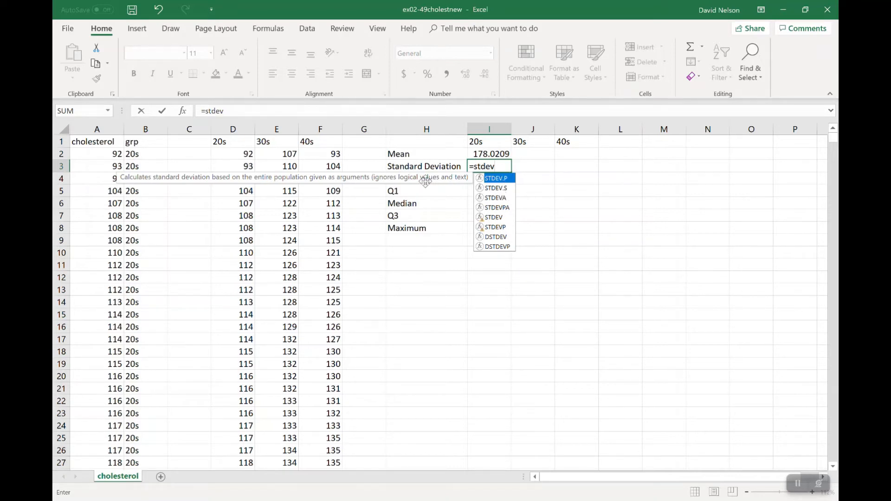
pyautogui.write('(')
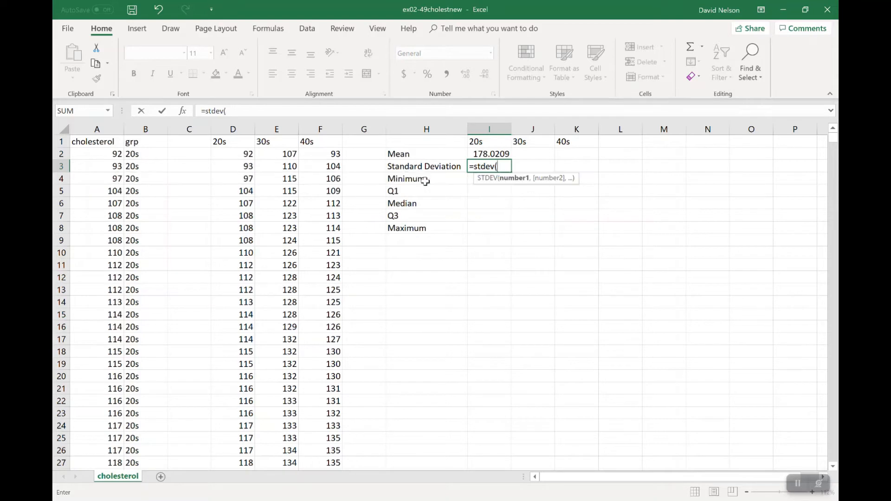
pyautogui.click(286, 152)
pyautogui.click(246, 154)
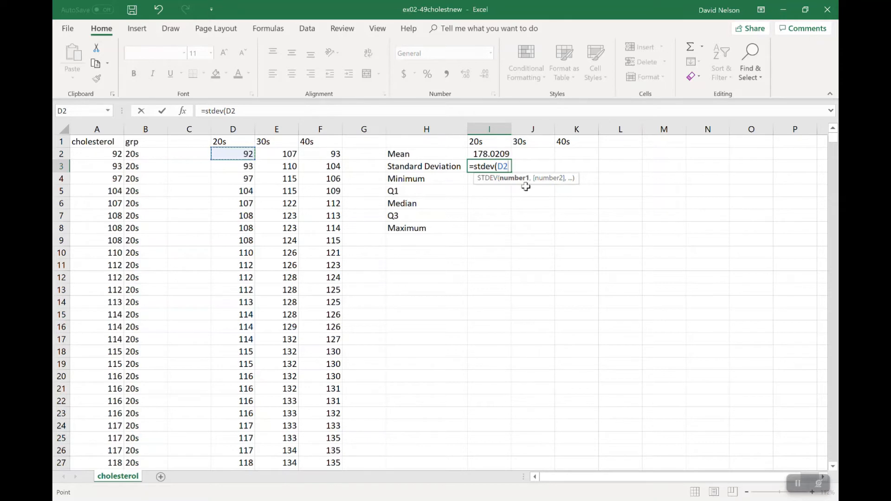
pyautogui.press('BackSpace')
pyautogui.press('BackSpace')
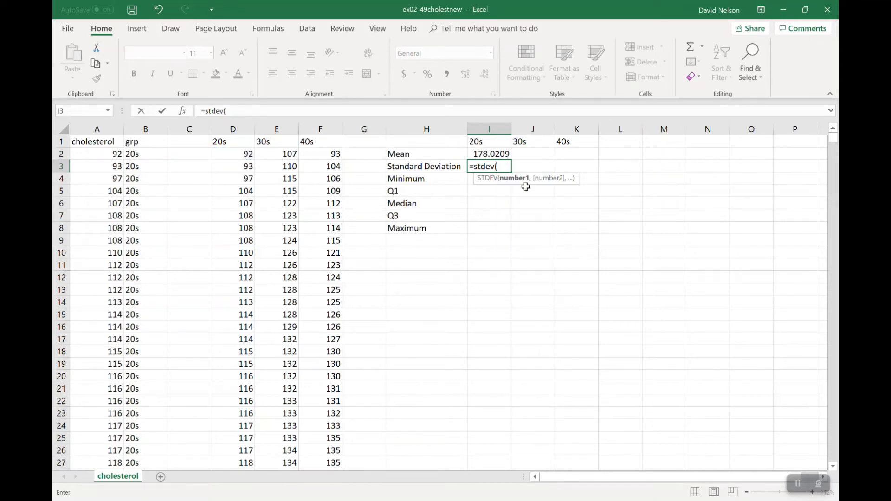
pyautogui.write('A2')
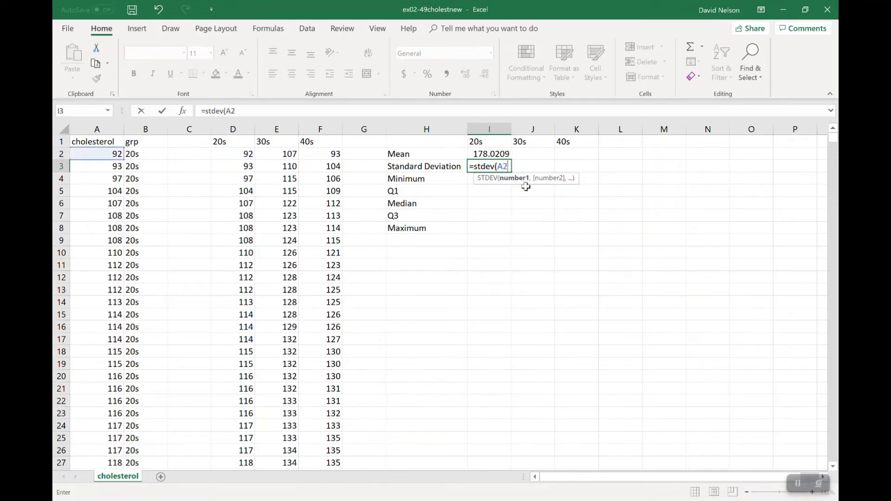
pyautogui.write(':A')
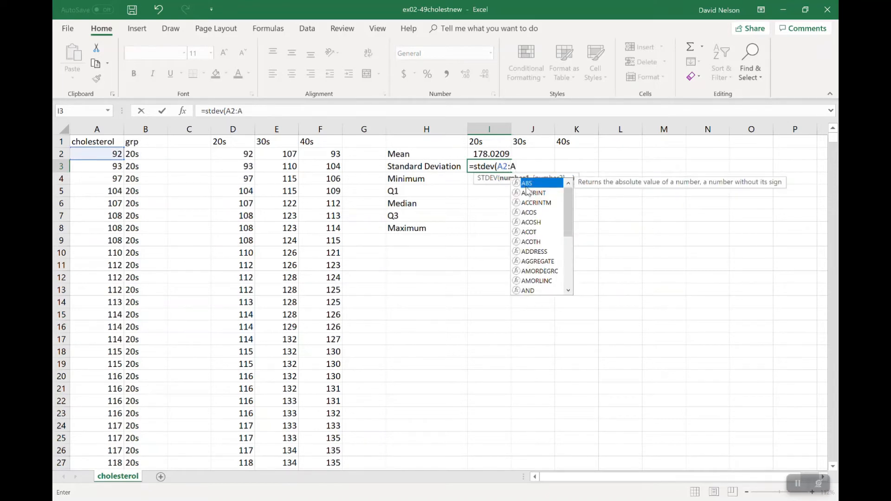
pyautogui.write('384')
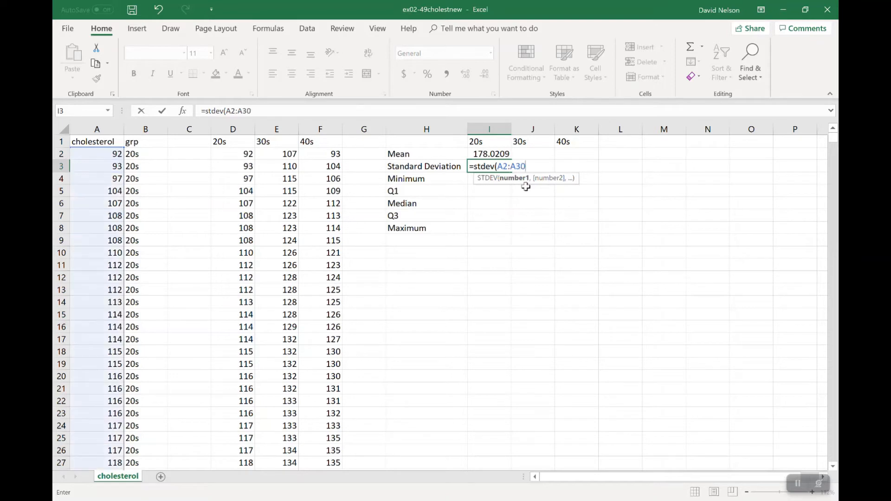
pyautogui.press('Return')
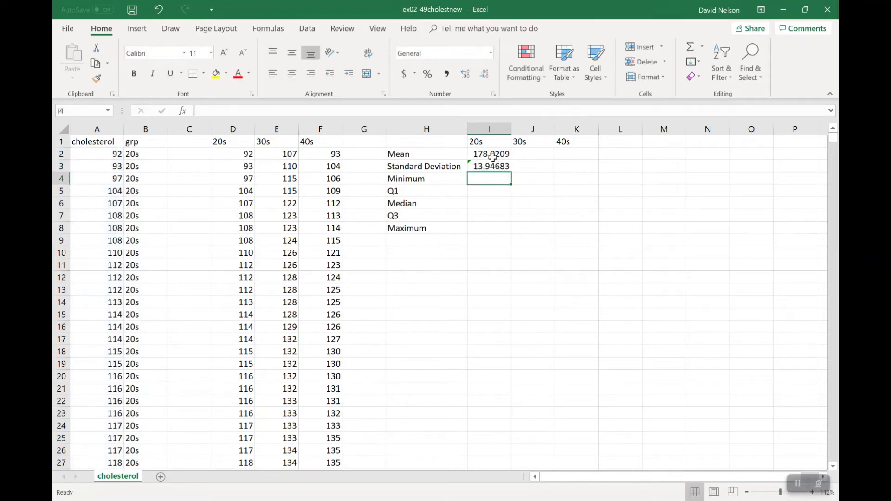
# Check the mean formula's range and correct the standard deviation formula in I3 to =STDEV(D2:D960)
pyautogui.click(493, 156)
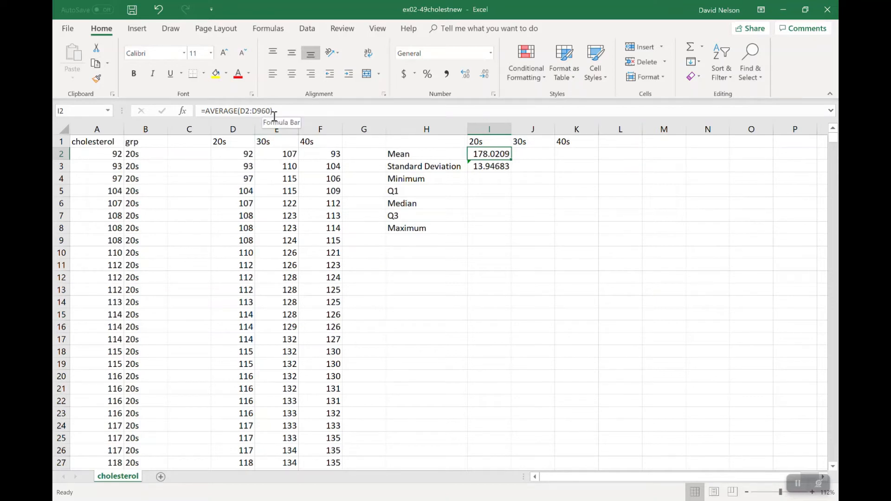
pyautogui.click(497, 168)
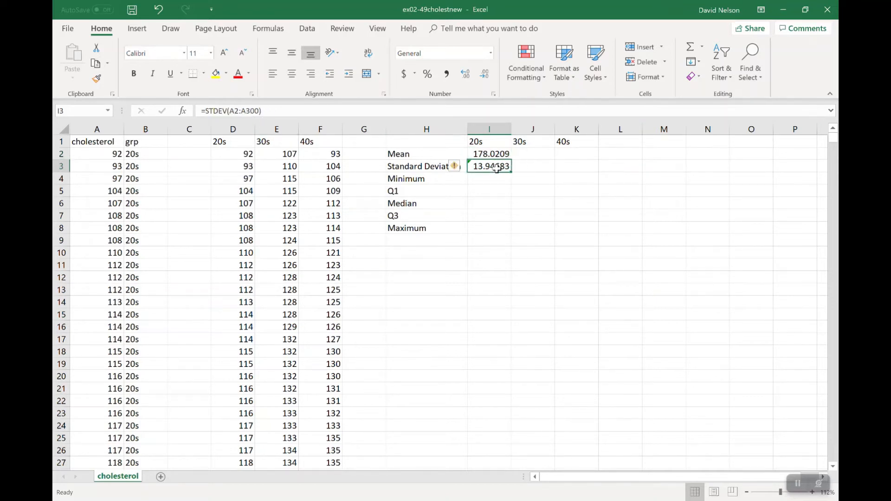
pyautogui.click(234, 111)
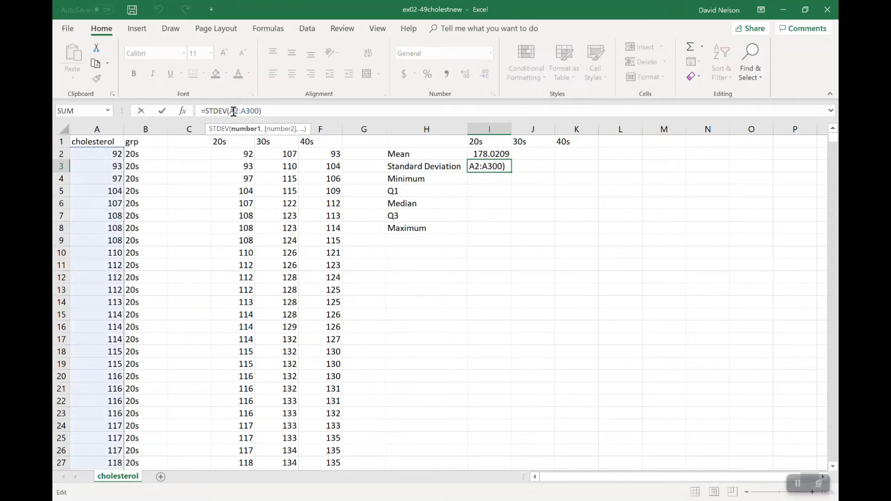
pyautogui.press('Delete')
pyautogui.write('D')
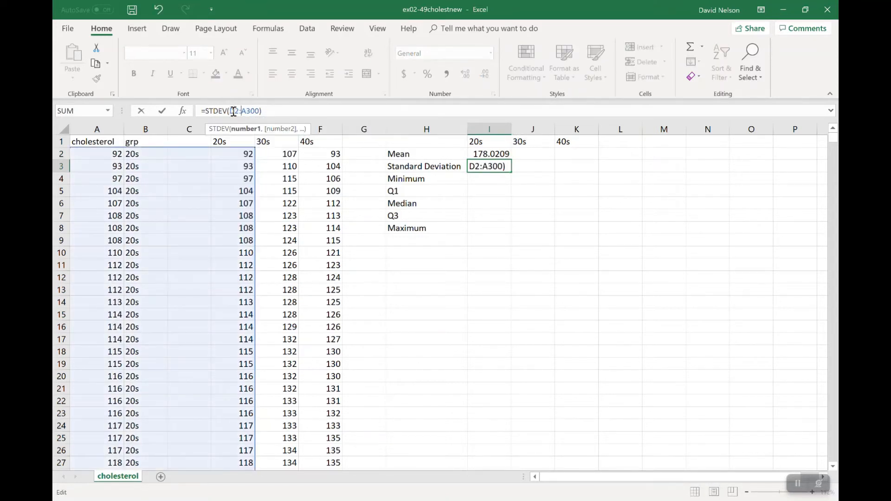
pyautogui.press('Delete')
pyautogui.write('D')
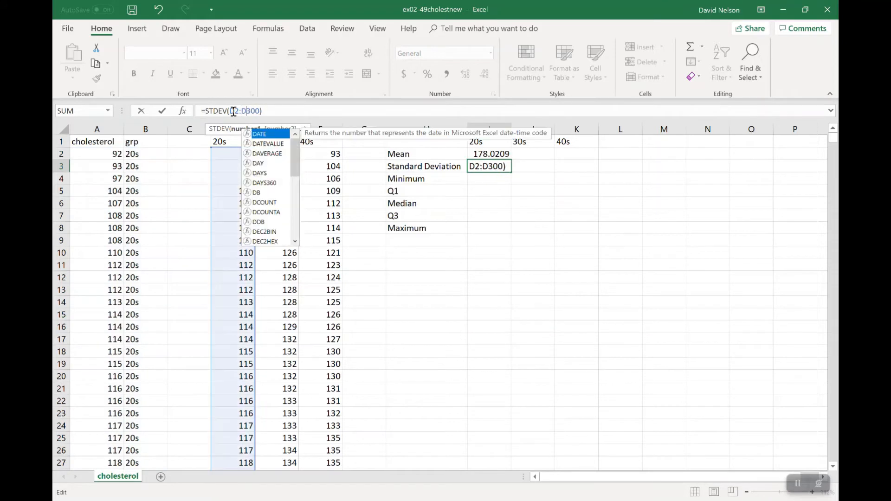
pyautogui.press('Delete')
pyautogui.press('Delete')
pyautogui.press('Delete')
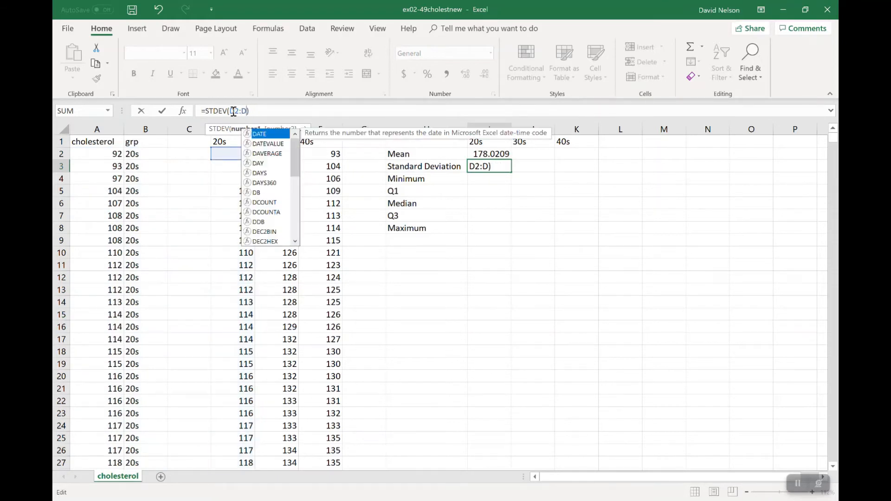
pyautogui.write('960')
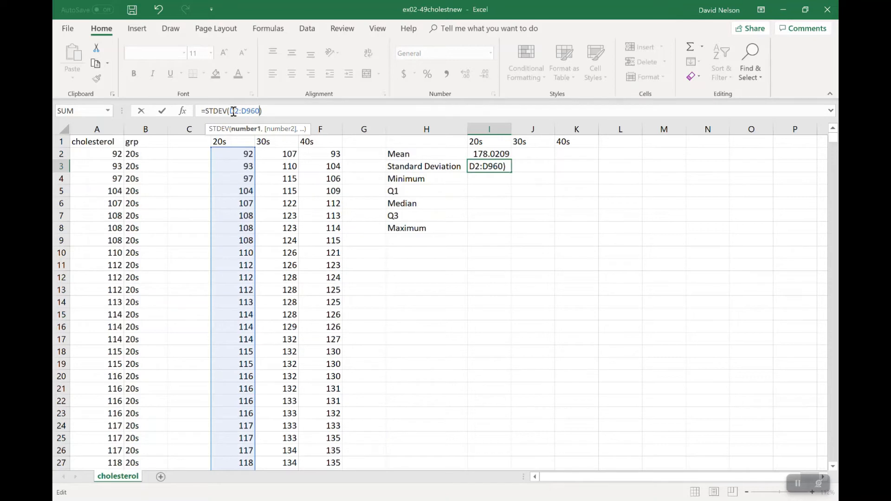
pyautogui.press('Return')
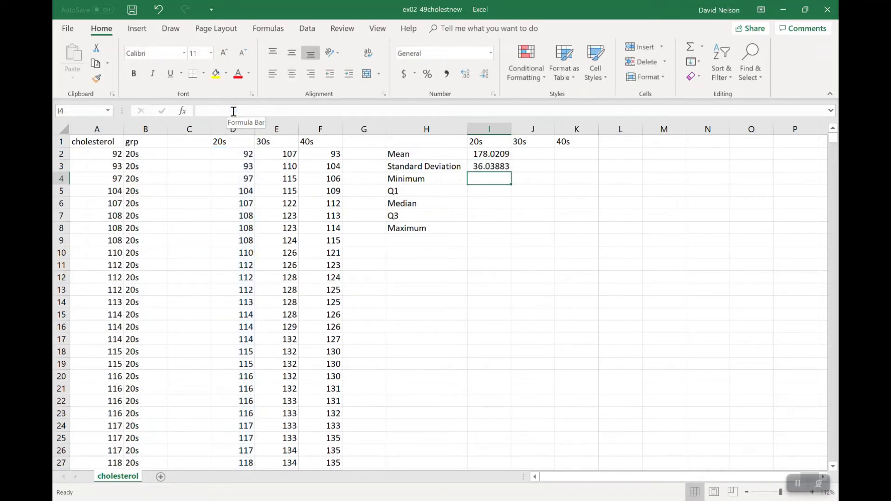
# Calculate the minimum of the 20s cholesterol values in cell I4 with the formula =MIN(D2:D960)
pyautogui.write('=')
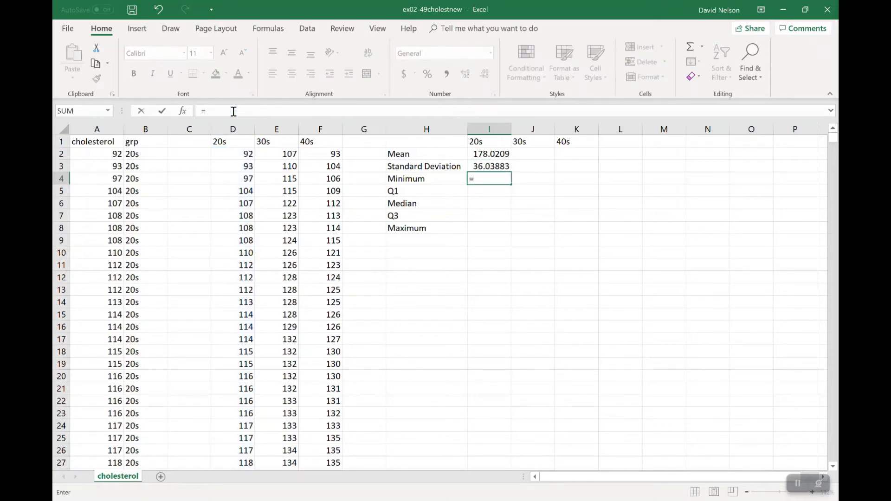
pyautogui.write('min(')
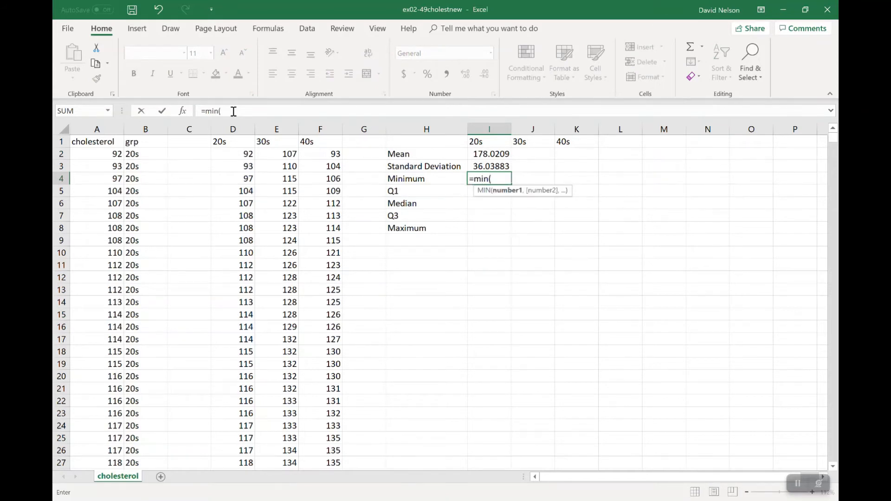
pyautogui.write('D2:')
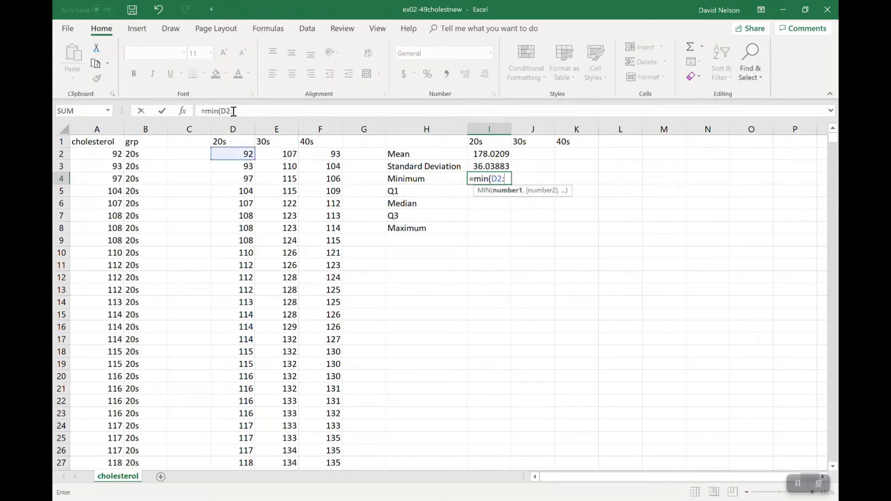
pyautogui.write('D960)')
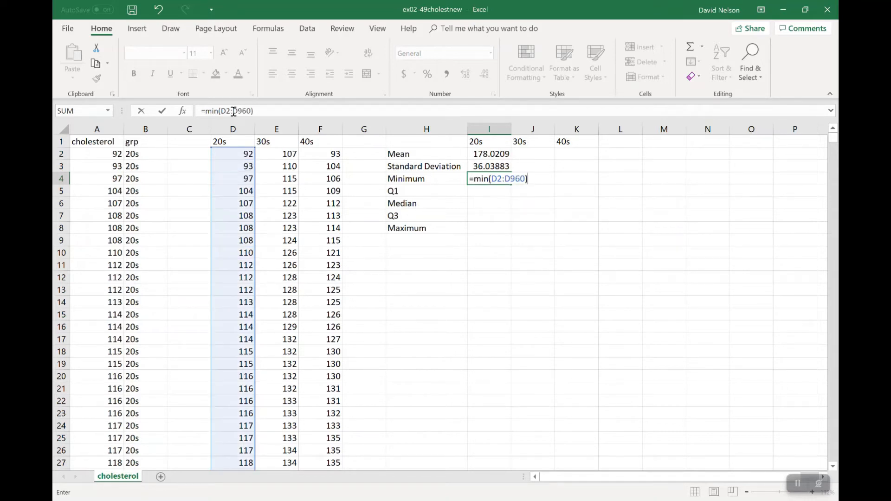
pyautogui.press('Return')
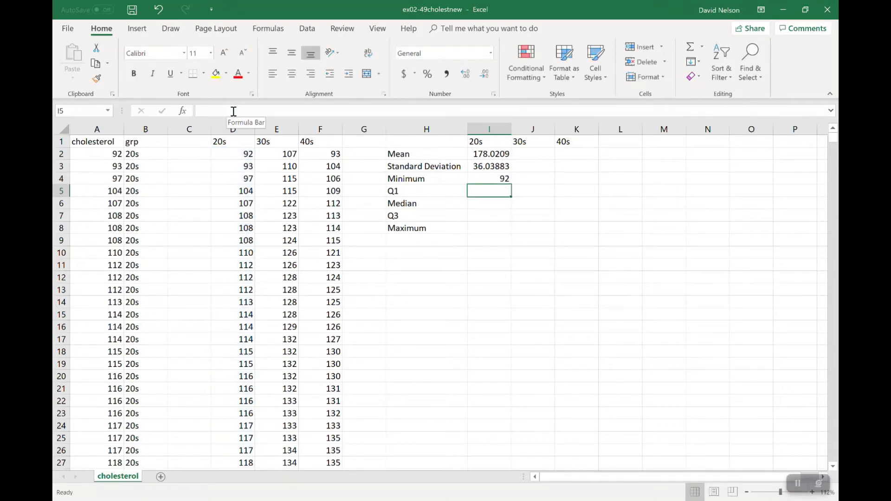
# Try to calculate Q1 of the 20s values in cell I5 with the formula =QUARTILE.EXC(D2:D952)
pyautogui.write('=')
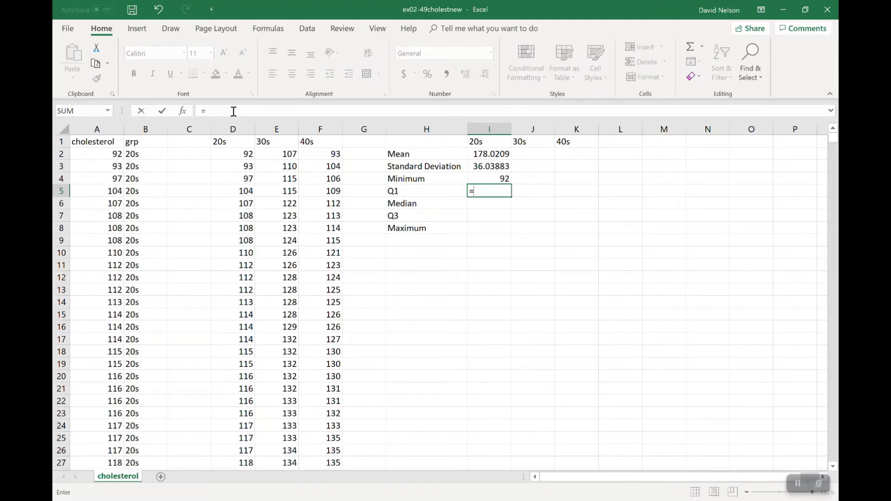
pyautogui.write('q')
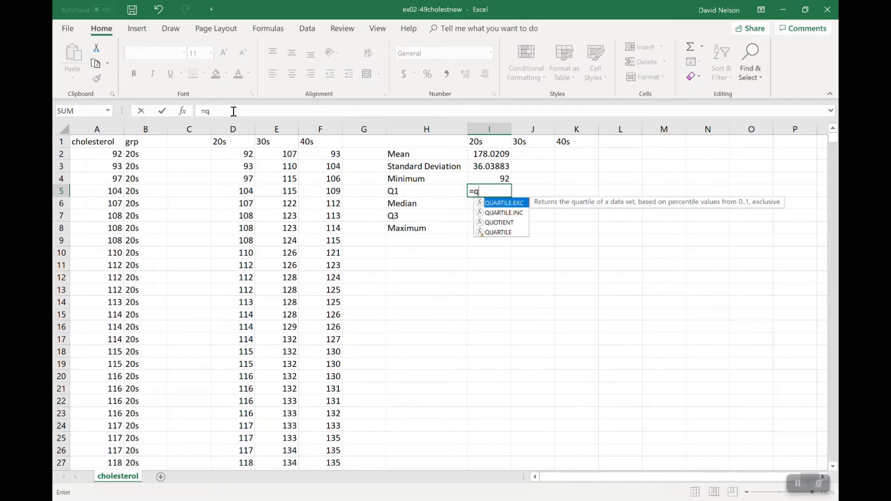
pyautogui.write('uar')
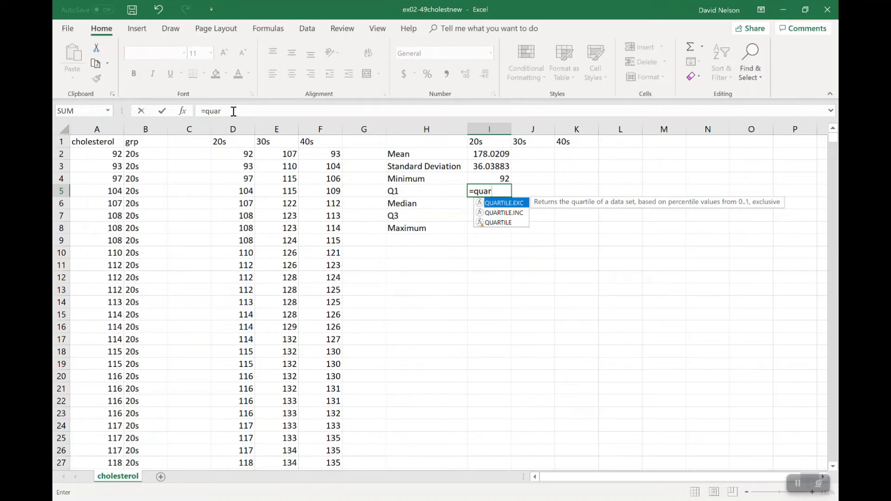
pyautogui.doubleClick(515, 206)
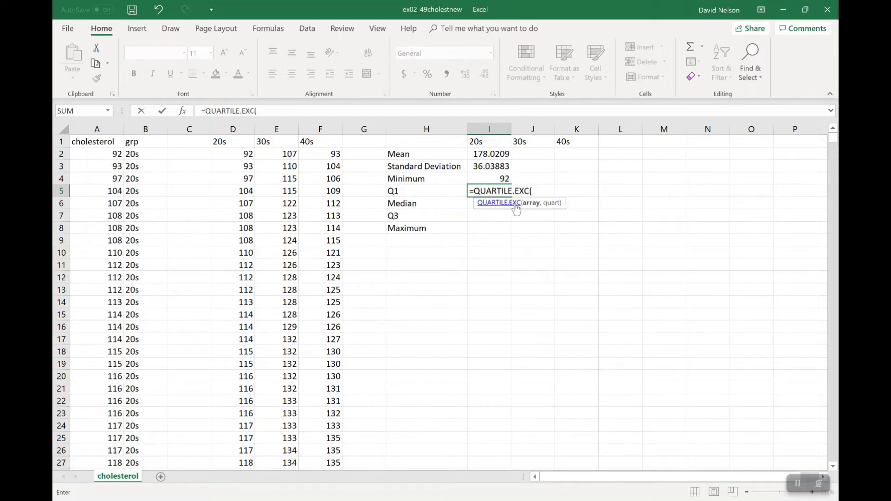
pyautogui.write('D2:D')
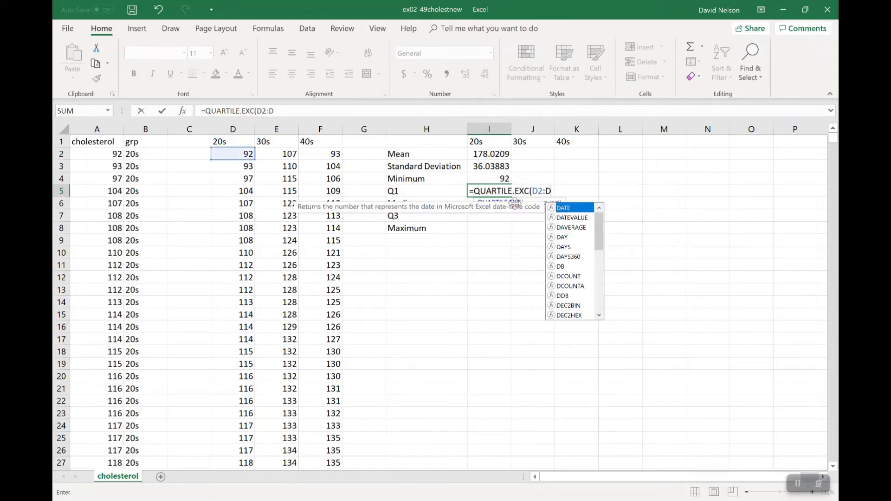
pyautogui.write('952')
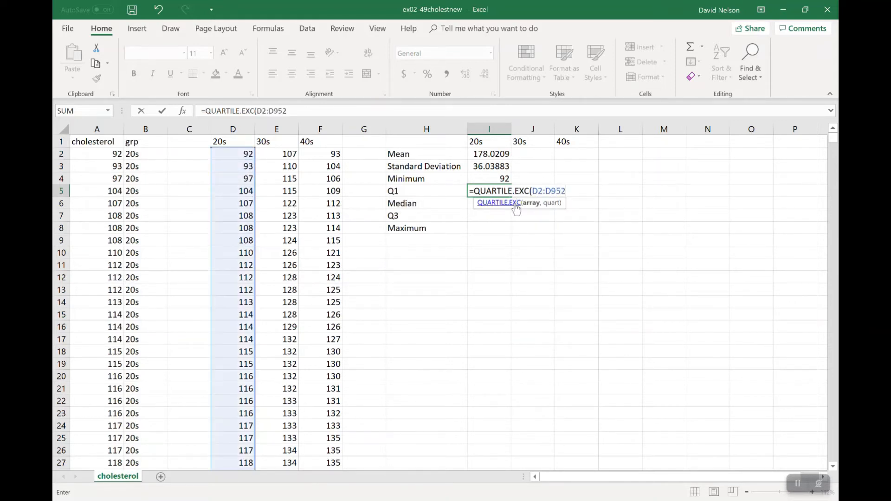
pyautogui.write('0')
pyautogui.press('BackSpace')
pyautogui.write(')')
pyautogui.press('Return')
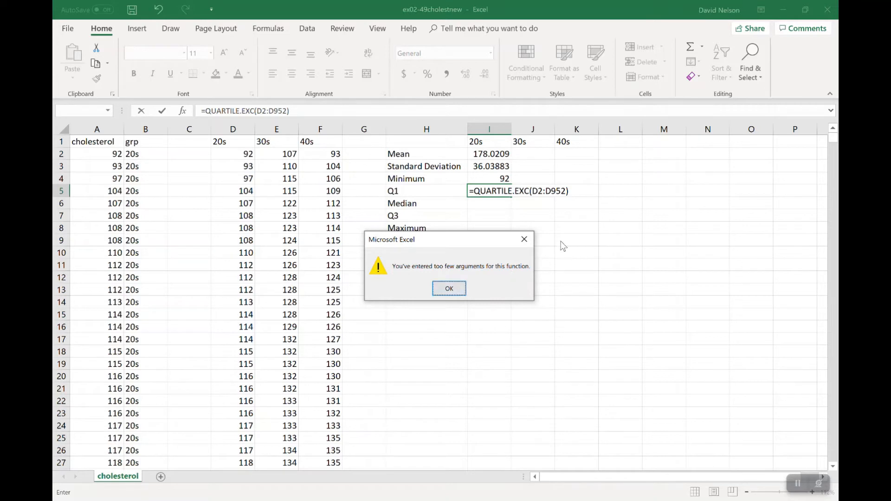
# Add the quartile argument 1 to the Q1 formula so it reads =QUARTILE.EXC(D2:D952,1)
pyautogui.click(451, 288)
pyautogui.click(289, 110)
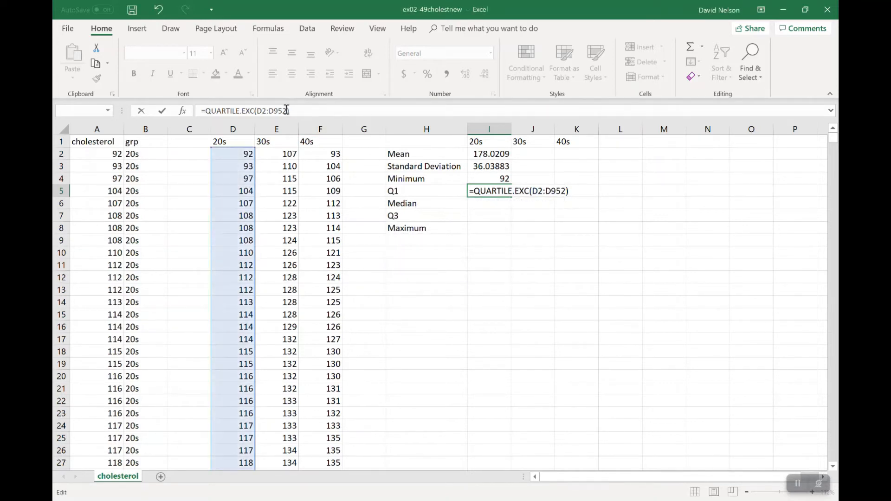
pyautogui.write(',1')
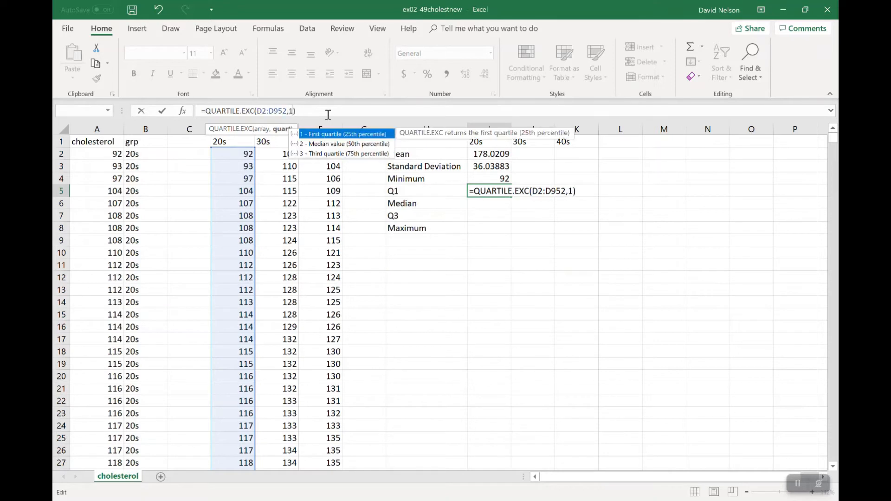
pyautogui.press('Return')
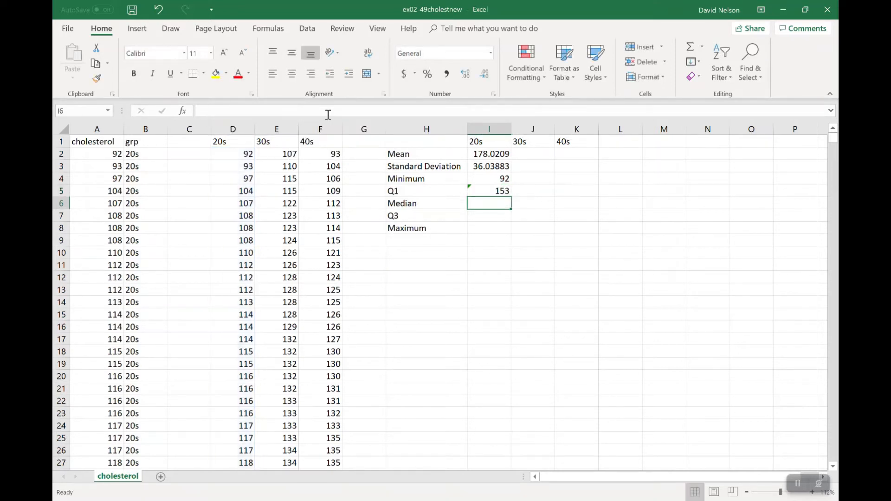
# Correct the range in the Q1 formula in cell I5 so it reads =QUARTILE.EXC(D2:D960,1)
pyautogui.press('Up')
pyautogui.press('Up')
pyautogui.press('Down')
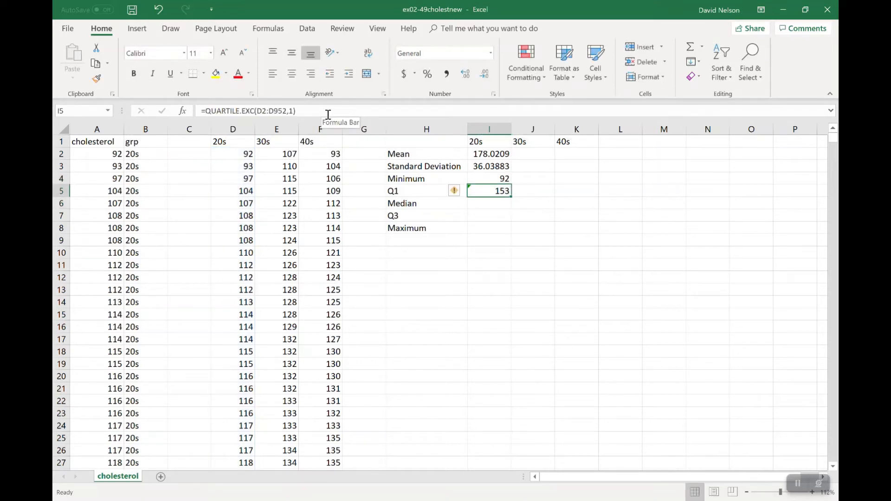
pyautogui.click(287, 112)
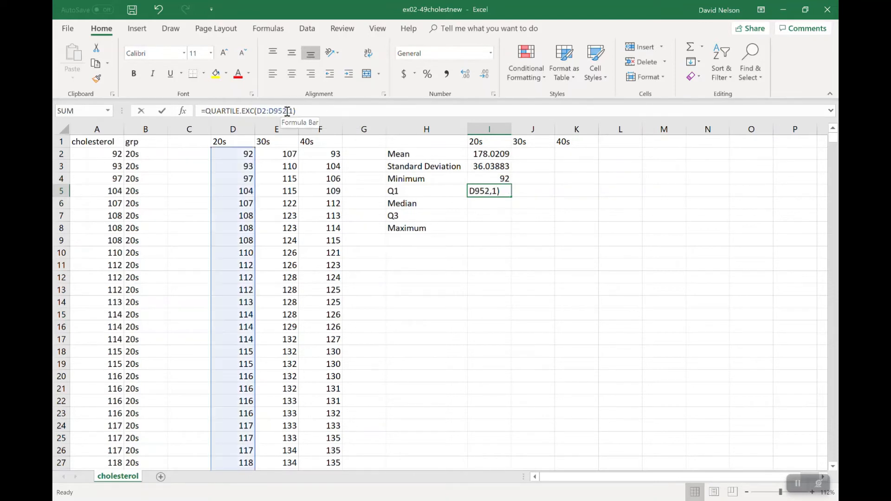
pyautogui.press('BackSpace')
pyautogui.press('BackSpace')
pyautogui.press('BackSpace')
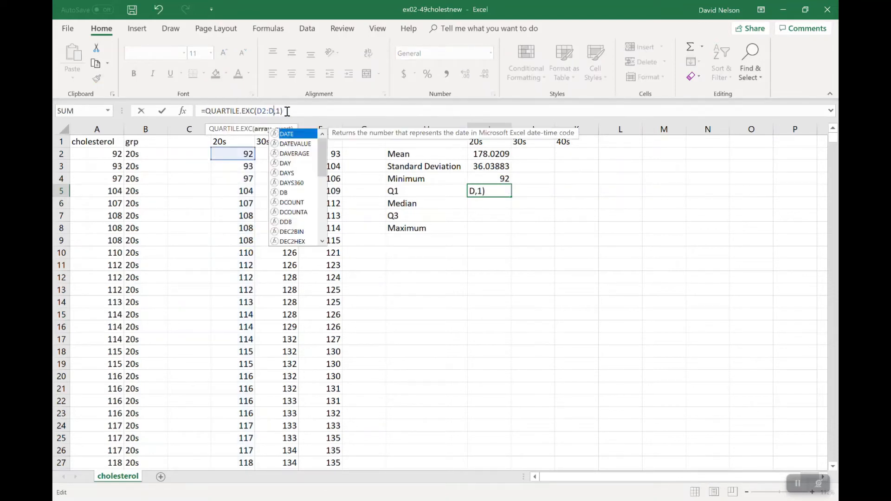
pyautogui.write('960')
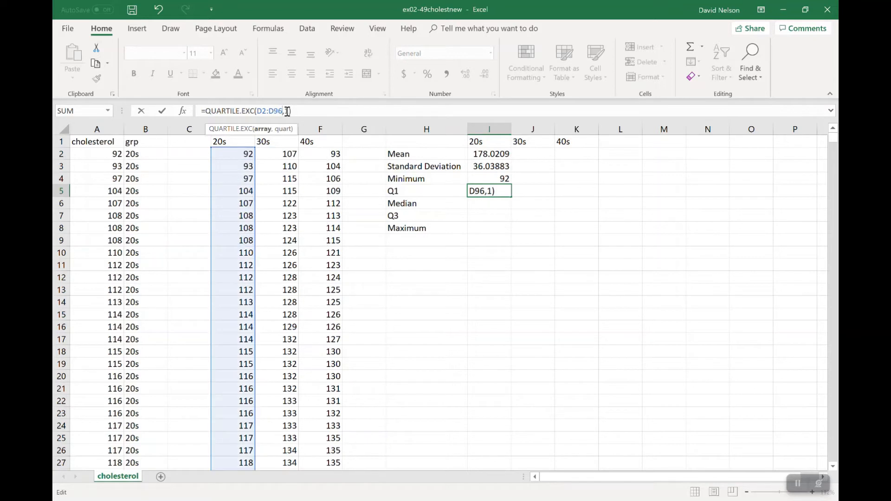
pyautogui.press('Return')
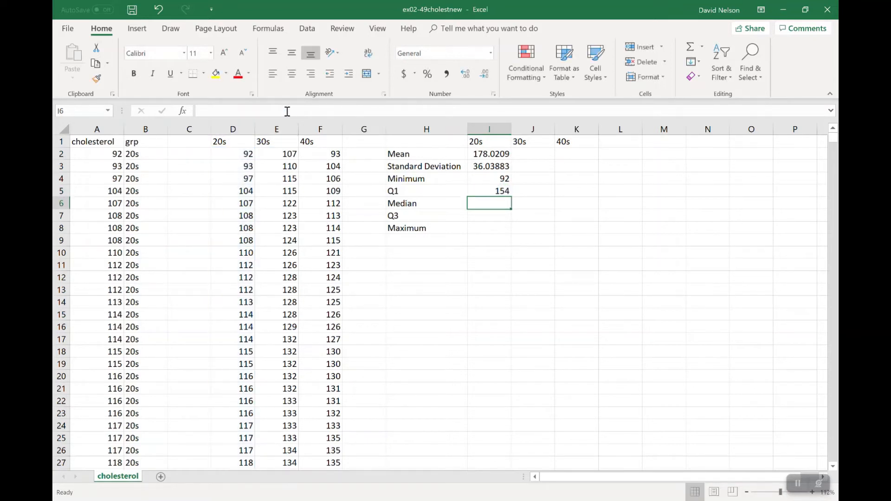
# Calculate Q3 of the 20s cholesterol values in cell I7 with the formula =QUARTILE.EXC(D2:D960,3)
pyautogui.press('Return')
pyautogui.write('=')
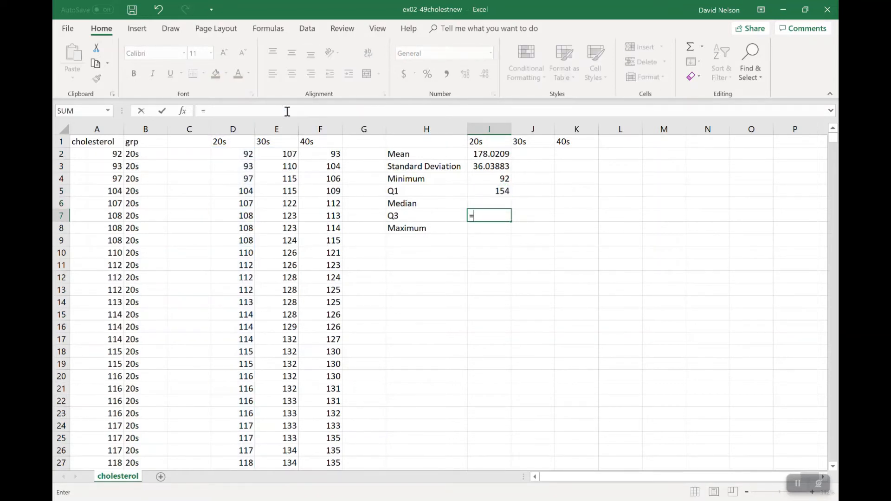
pyautogui.write('qua')
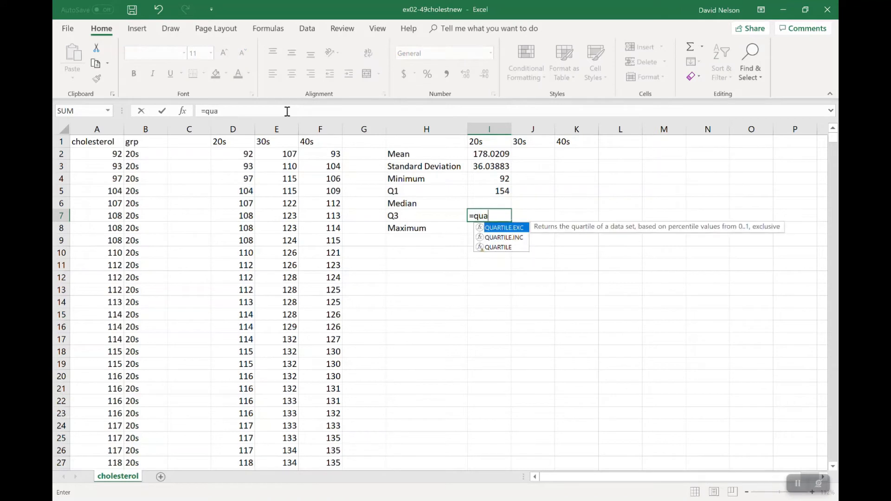
pyautogui.write('rtie')
pyautogui.press('BackSpace')
pyautogui.doubleClick(512, 228)
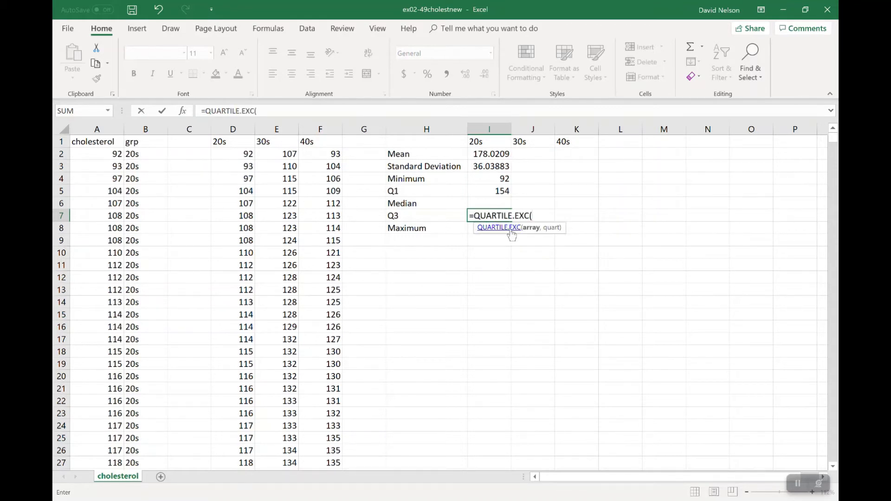
pyautogui.write('D2:3')
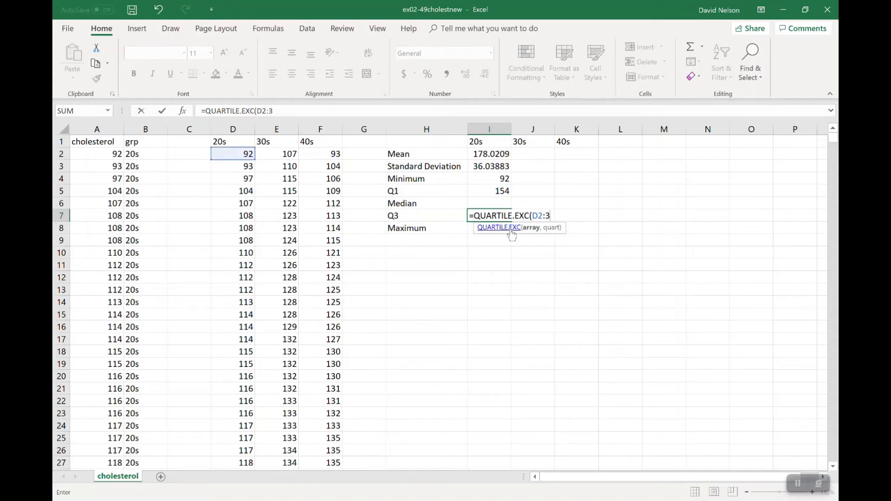
pyautogui.press('BackSpace')
pyautogui.write('D9')
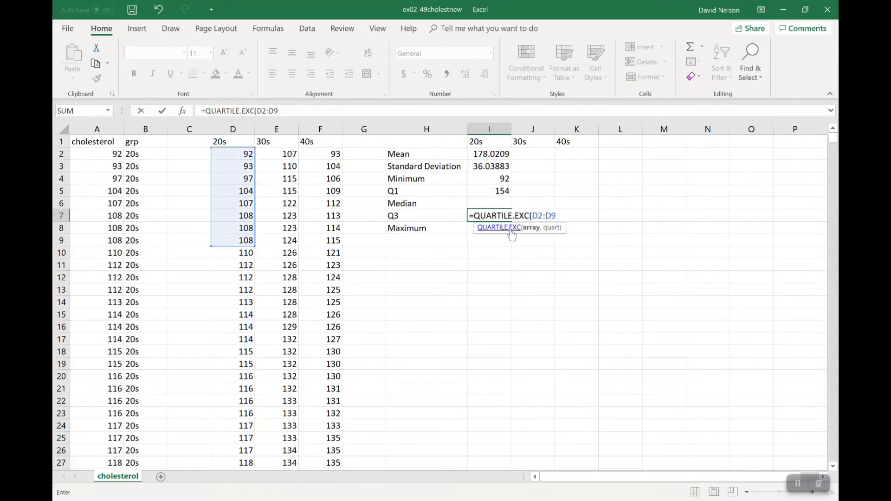
pyautogui.write('60,3)')
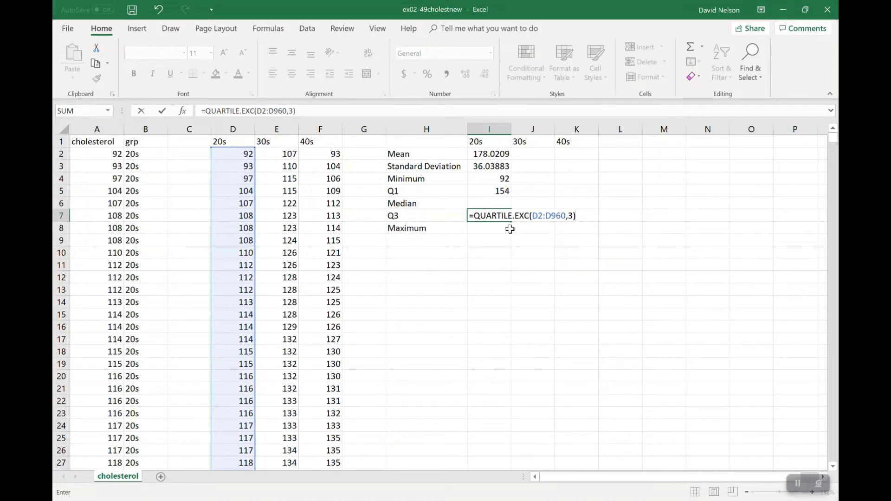
pyautogui.press('Return')
# Calculate the median of the 20s cholesterol values in cell I6 with the formula =MEDIAN(D2:D960)
pyautogui.press('Up')
pyautogui.press('Up')
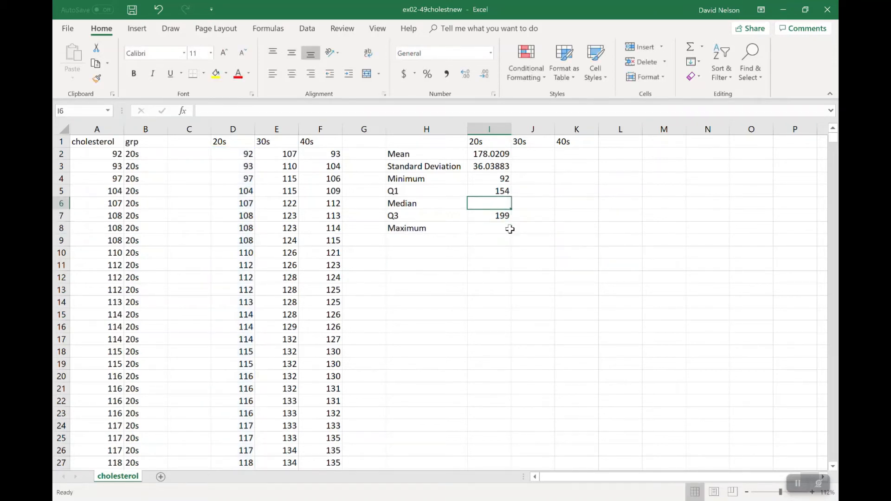
pyautogui.write('=med')
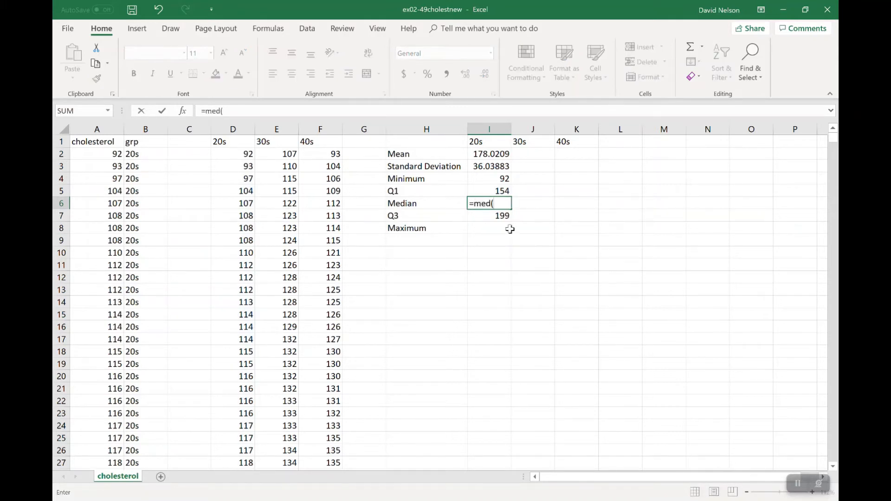
pyautogui.write('ian(')
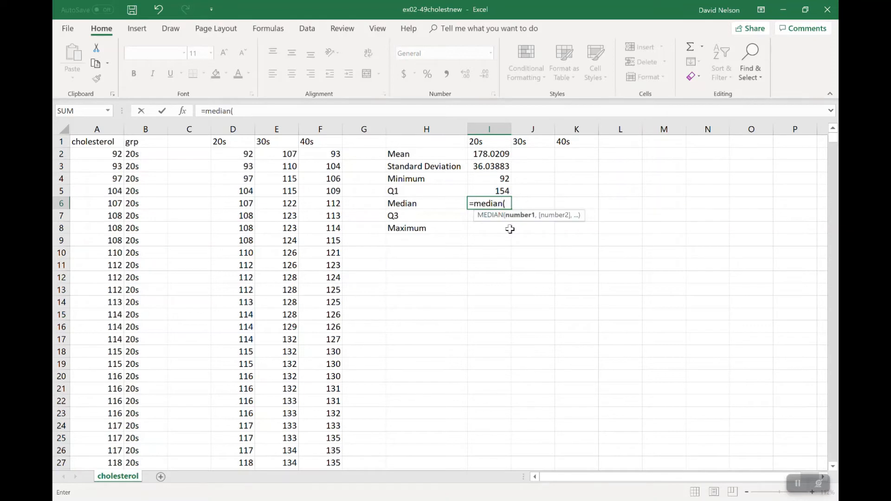
pyautogui.write('D')
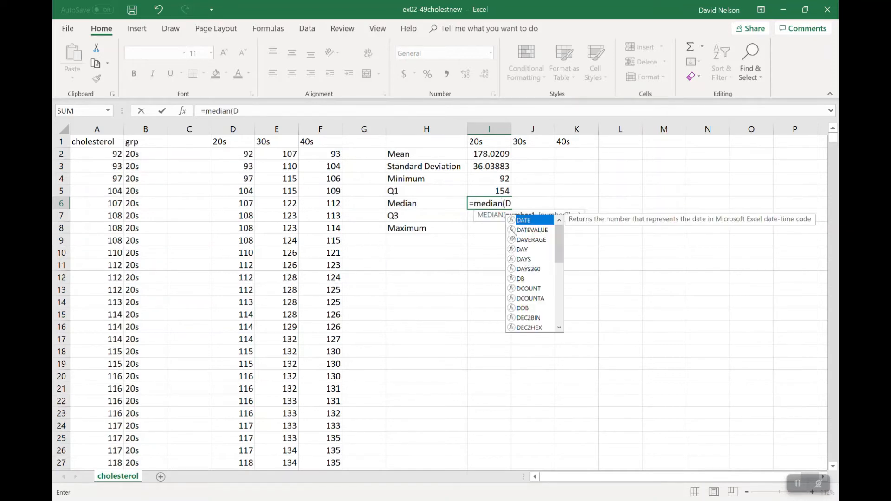
pyautogui.write('2:D')
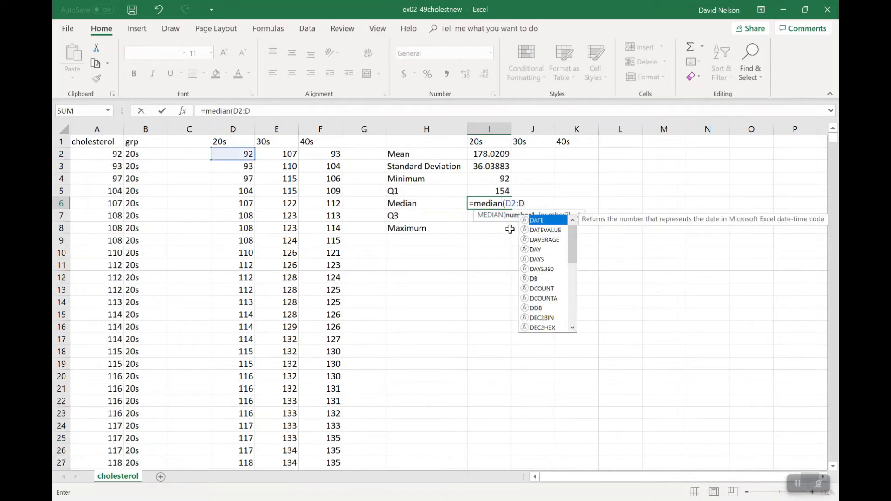
pyautogui.write('960)')
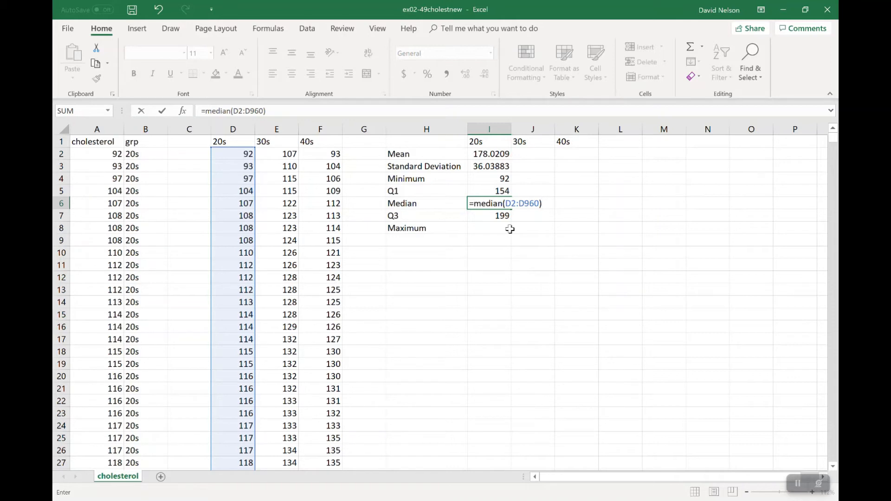
pyautogui.press('Return')
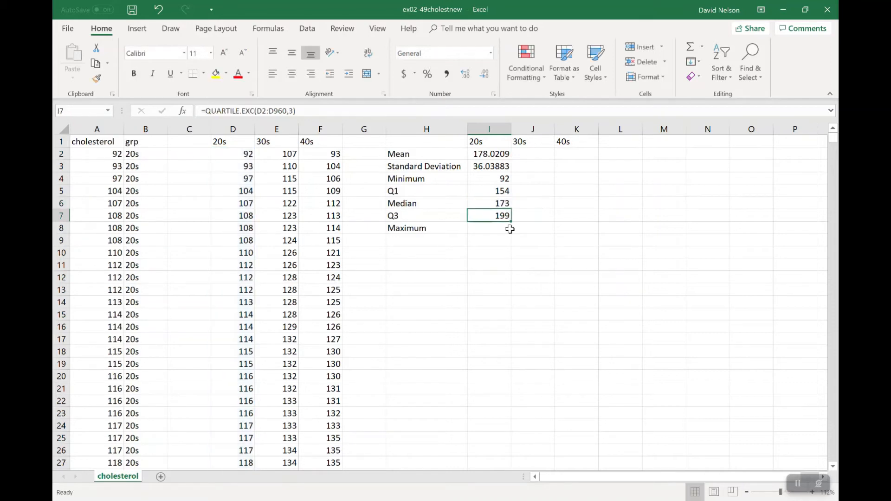
# Calculate the maximum of the 20s cholesterol values in cell I8 with the formula =MAX(D2:D960)
pyautogui.click(510, 230)
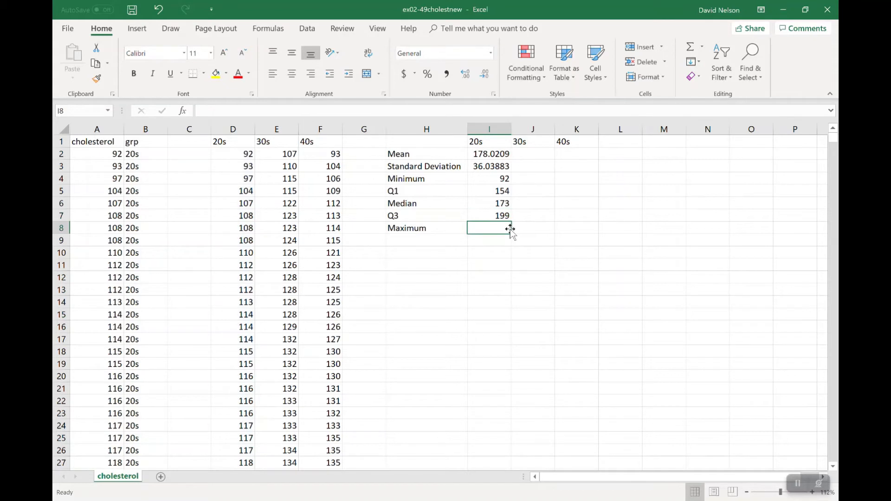
pyautogui.write('=max')
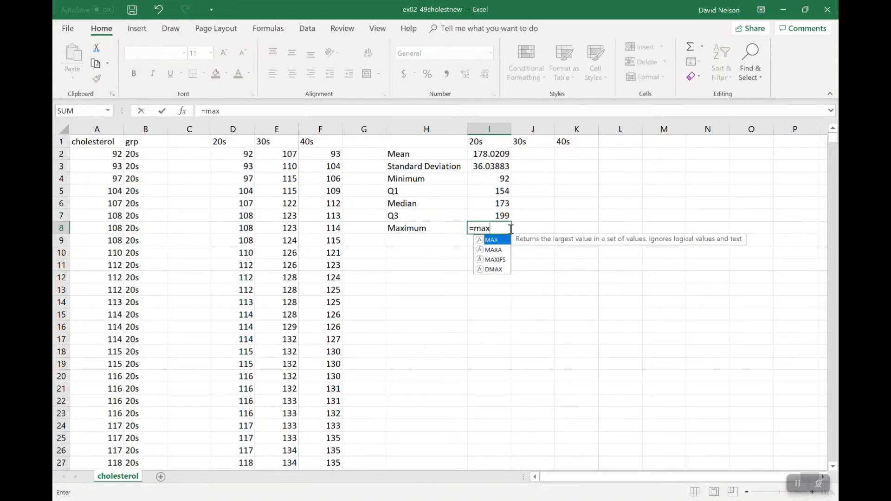
pyautogui.write('(D')
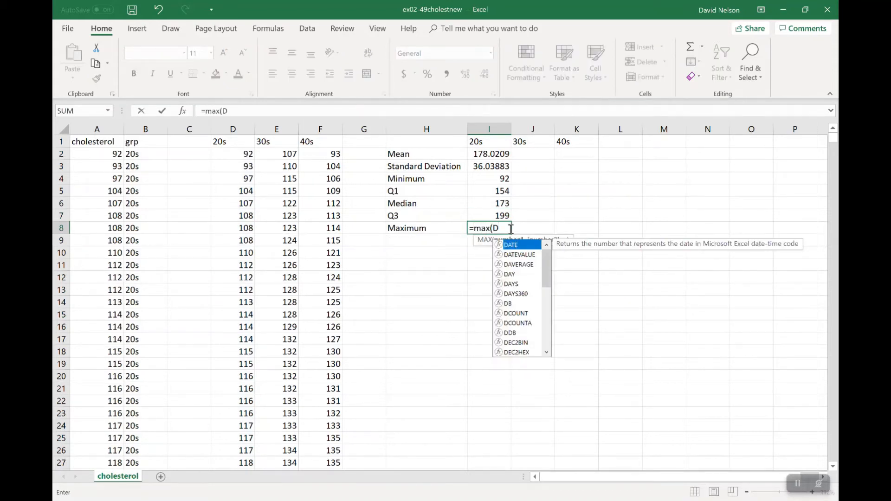
pyautogui.write('2:D')
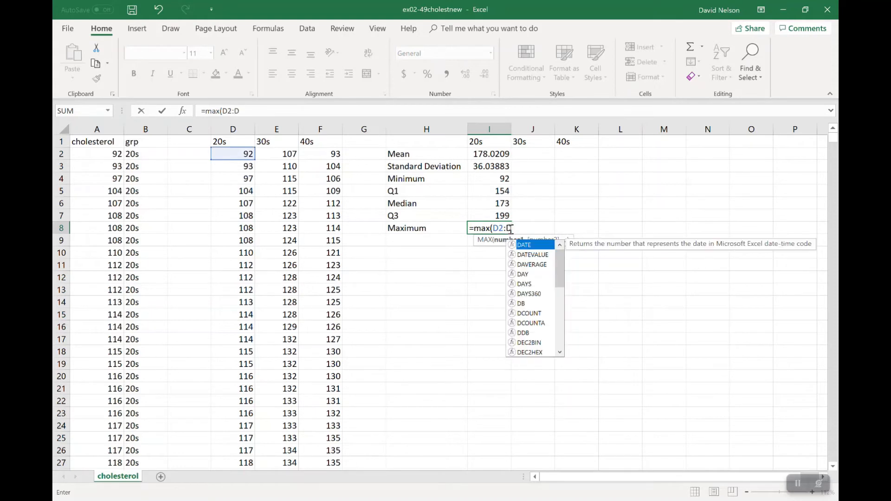
pyautogui.write('95)')
pyautogui.press('Return')
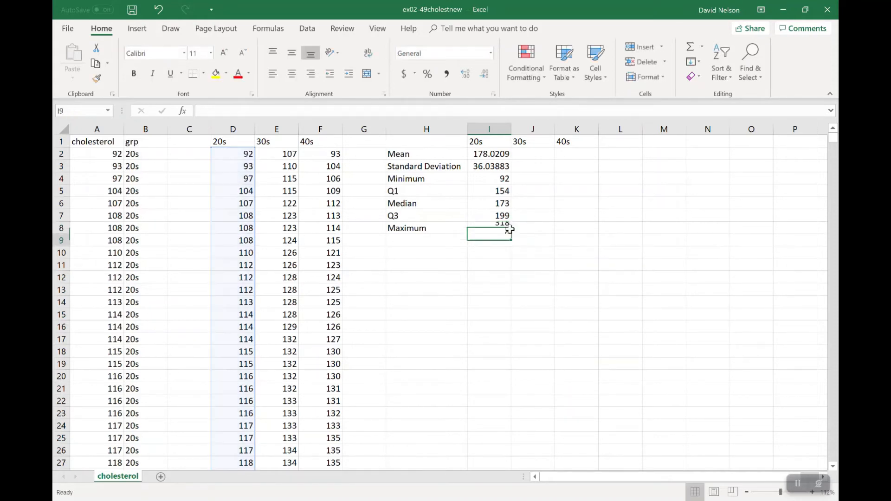
# Check the ranges used in the 20s formulas from the mean in I2 through the maximum in I8
pyautogui.click(503, 152)
pyautogui.click(499, 166)
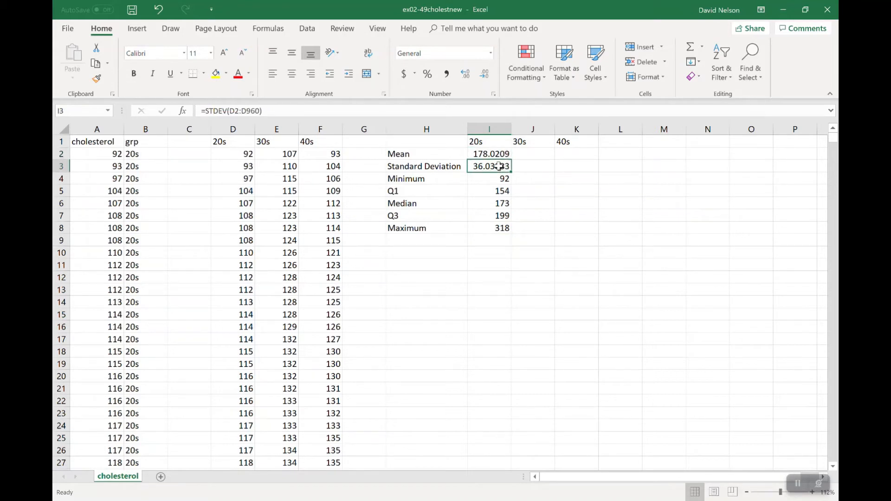
pyautogui.press('Down')
pyautogui.press('Down')
pyautogui.press('Down')
pyautogui.press('Down')
pyautogui.press('Down')
pyautogui.press('Up')
pyautogui.press('Up')
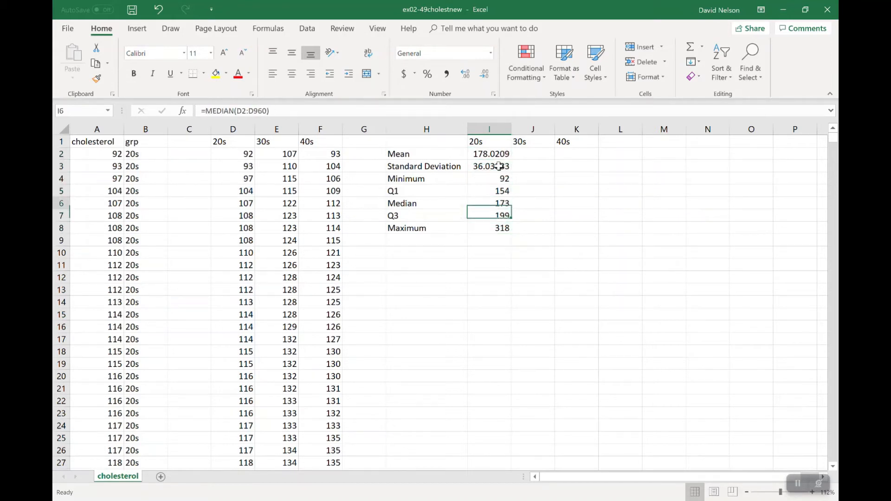
pyautogui.press('Up')
pyautogui.press('Up')
pyautogui.press('Up')
pyautogui.press('Up')
pyautogui.press('Down')
pyautogui.press('Down')
pyautogui.press('Down')
pyautogui.press('Down')
pyautogui.press('Down')
pyautogui.press('Down')
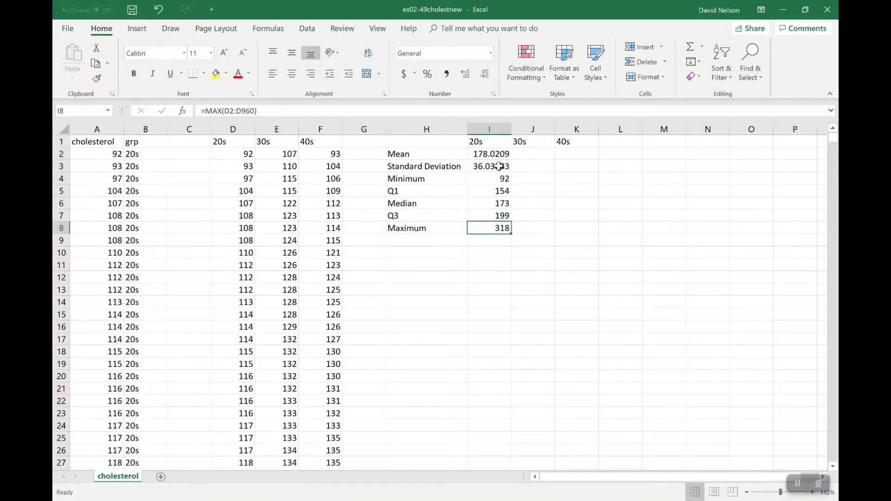
# Fill the 20s formulas in I2:I8 across to the 30s and 40s columns, covering J2:K8
pyautogui.press('Up')
pyautogui.press('Up')
pyautogui.press('Up')
pyautogui.press('Up')
pyautogui.press('Up')
pyautogui.press('Up')
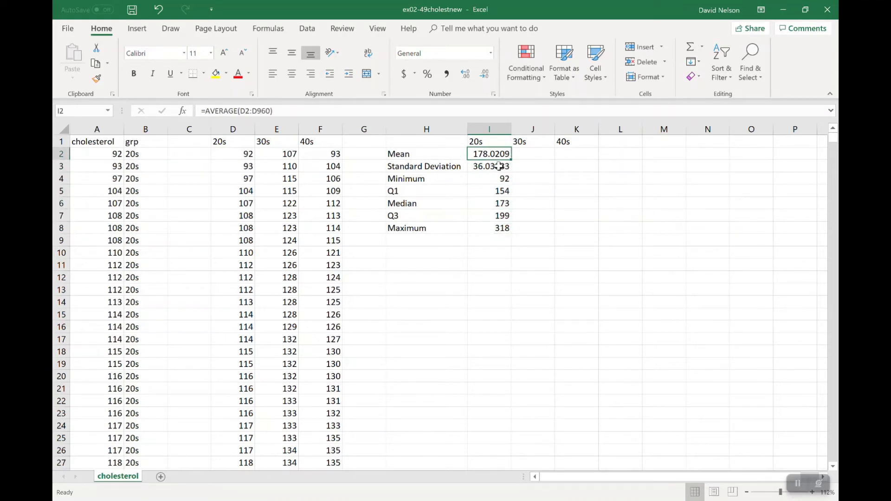
pyautogui.hotkey('shift', 'Down')
pyautogui.hotkey('shift', 'Down')
pyautogui.hotkey('shift', 'Down')
pyautogui.hotkey('shift', 'Down')
pyautogui.hotkey('shift', 'Down')
pyautogui.hotkey('shift', 'Down')
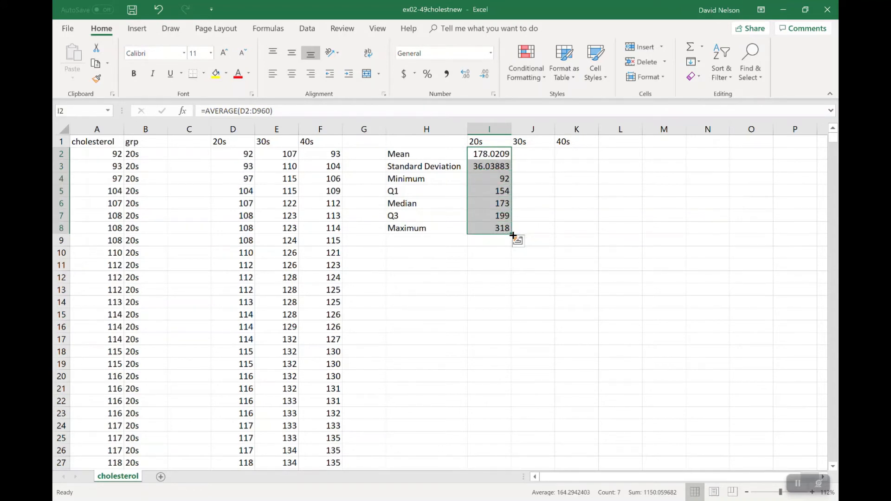
pyautogui.moveTo(510, 236); pyautogui.dragTo(584, 236)
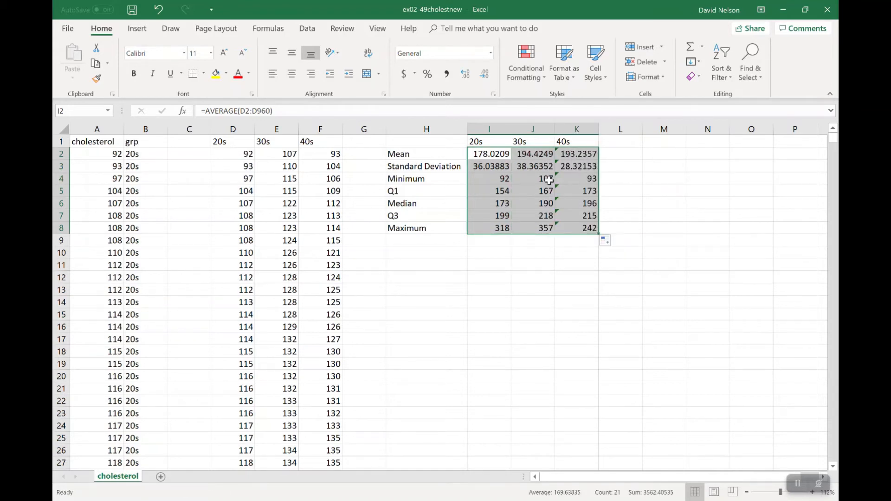
# Check the range used by the 30s mean formula in J2 and look down column E for the last row of 30s cholesterol data
pyautogui.click(532, 154)
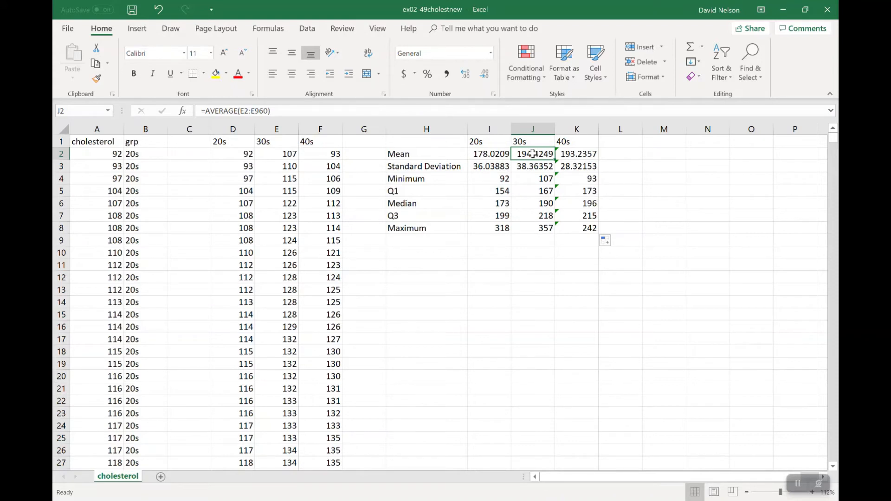
pyautogui.click(290, 156)
pyautogui.press('Down')
pyautogui.press('Down')
pyautogui.press('Down')
pyautogui.press('Down')
pyautogui.press('Down')
pyautogui.press('Down')
pyautogui.press('Down')
pyautogui.press('Down')
pyautogui.press('Down')
pyautogui.press('Down')
pyautogui.press('Down')
pyautogui.press('Down')
pyautogui.press('Down')
pyautogui.press('Down')
pyautogui.press('Down')
pyautogui.press('Down')
pyautogui.press('Down')
pyautogui.press('Down')
pyautogui.press('Down')
pyautogui.press('Down')
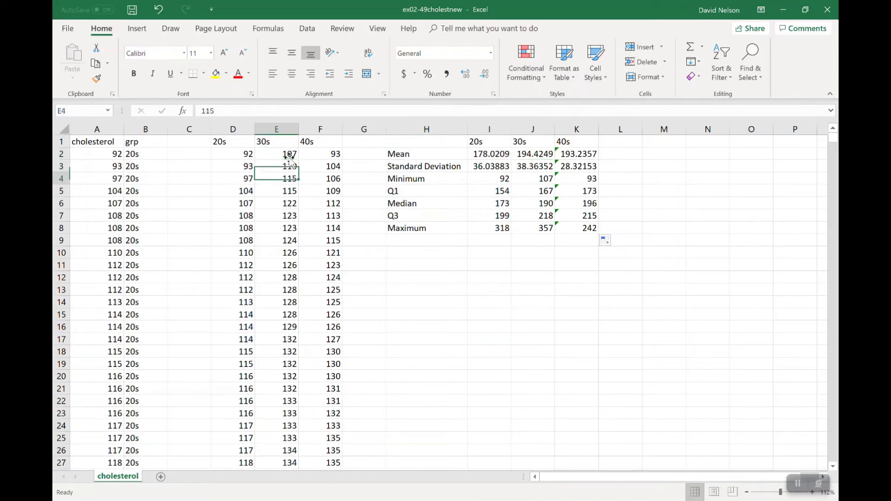
pyautogui.press('Down')
pyautogui.press('Down')
pyautogui.press('Down')
pyautogui.press('Down')
pyautogui.press('Down')
pyautogui.press('Down')
pyautogui.press('Down')
pyautogui.press('Down')
pyautogui.press('Down')
pyautogui.press('Down')
pyautogui.press('Down')
pyautogui.press('Down')
pyautogui.press('Down')
pyautogui.press('Down')
pyautogui.press('Down')
pyautogui.press('Down')
pyautogui.press('Down')
pyautogui.press('Down')
pyautogui.press('Down')
pyautogui.press('Down')
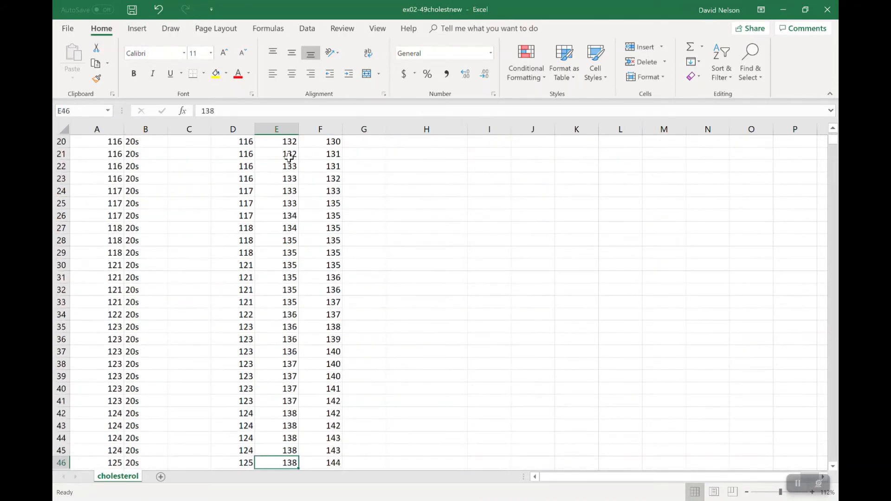
pyautogui.press('Down')
pyautogui.press('Down')
pyautogui.press('Down')
pyautogui.press('Down')
pyautogui.press('Down')
pyautogui.press('Down')
pyautogui.press('Down')
pyautogui.press('Down')
pyautogui.press('Down')
pyautogui.press('Down')
pyautogui.press('Down')
pyautogui.press('Down')
pyautogui.press('Down')
pyautogui.press('Down')
pyautogui.press('Down')
pyautogui.press('Down')
pyautogui.press('Down')
pyautogui.press('Down')
pyautogui.press('Down')
pyautogui.press('Down')
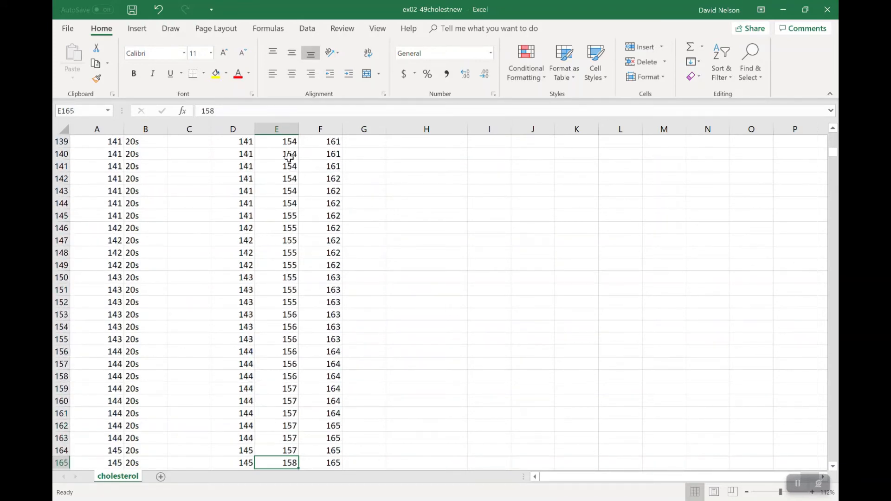
pyautogui.press('Down')
pyautogui.press('Down')
pyautogui.press('Down')
pyautogui.press('Down')
pyautogui.press('Down')
pyautogui.press('Down')
pyautogui.press('Down')
pyautogui.press('Down')
pyautogui.press('Down')
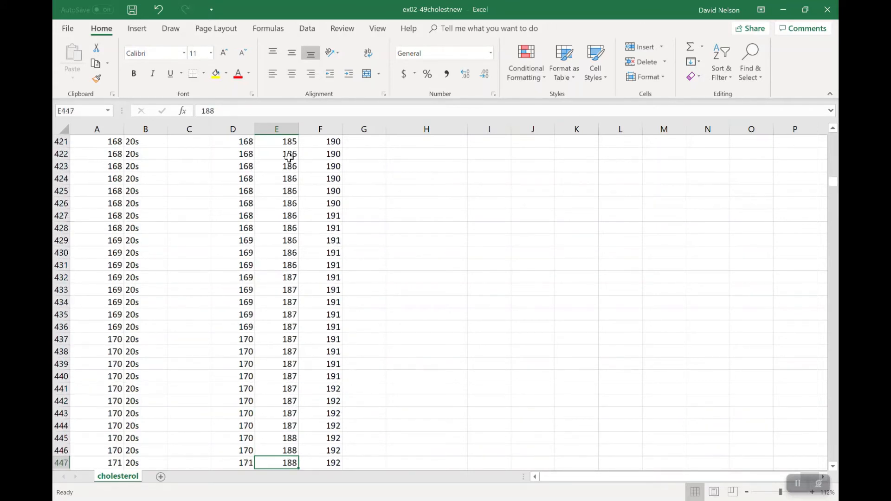
pyautogui.press('Down')
pyautogui.press('Down')
pyautogui.press('Down')
pyautogui.press('Down')
pyautogui.press('Down')
pyautogui.press('Down')
pyautogui.press('Down')
pyautogui.press('Down')
pyautogui.press('Down')
pyautogui.press('Down')
pyautogui.press('Down')
pyautogui.press('Down')
pyautogui.press('Down')
pyautogui.press('Down')
pyautogui.press('Down')
pyautogui.press('Down')
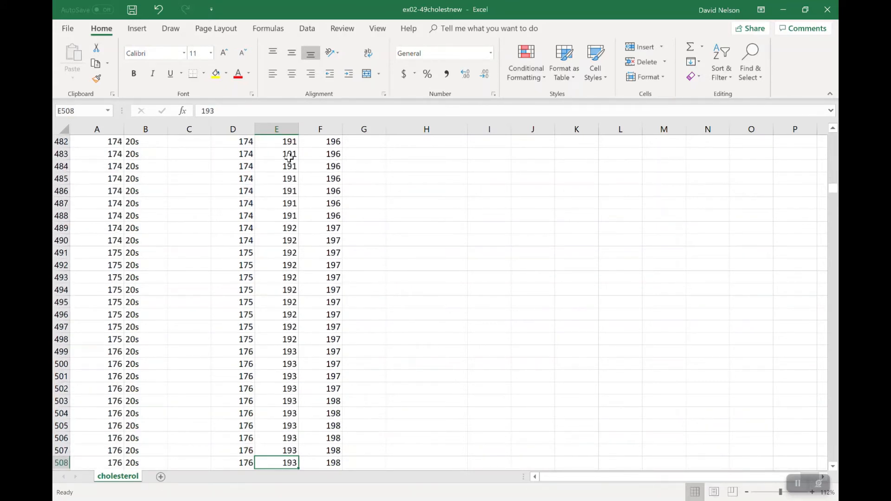
pyautogui.press('Down')
pyautogui.press('Down')
pyautogui.press('Down')
pyautogui.press('Down')
pyautogui.press('Down')
pyautogui.press('Down')
pyautogui.press('Down')
pyautogui.press('Down')
pyautogui.press('Down')
pyautogui.press('Down')
pyautogui.press('Down')
pyautogui.press('Down')
pyautogui.press('Down')
pyautogui.press('Down')
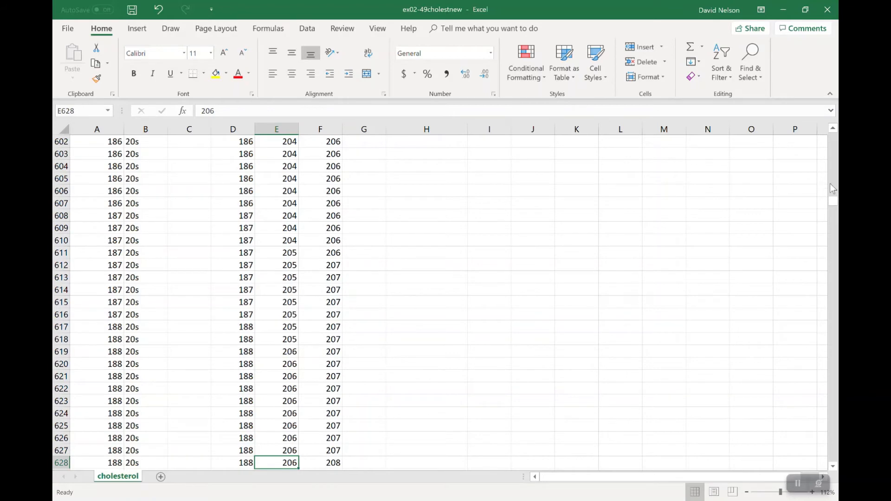
pyautogui.moveTo(831, 200); pyautogui.dragTo(833, 229)
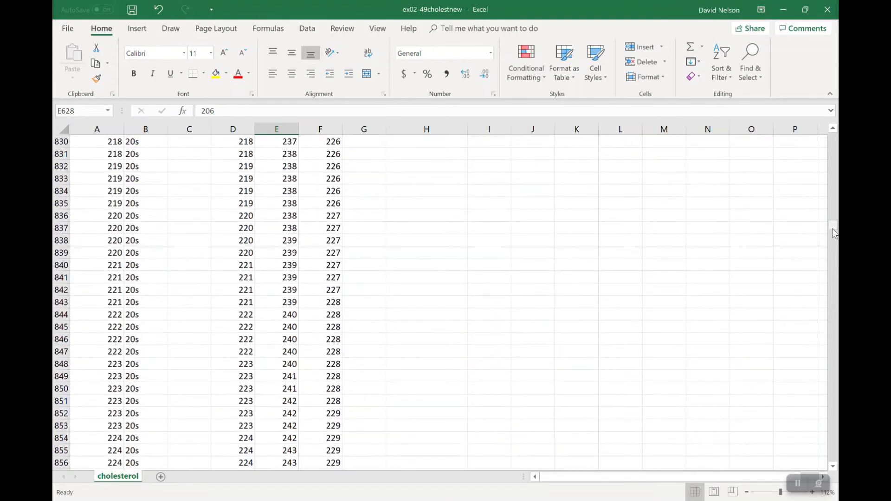
pyautogui.click(290, 470)
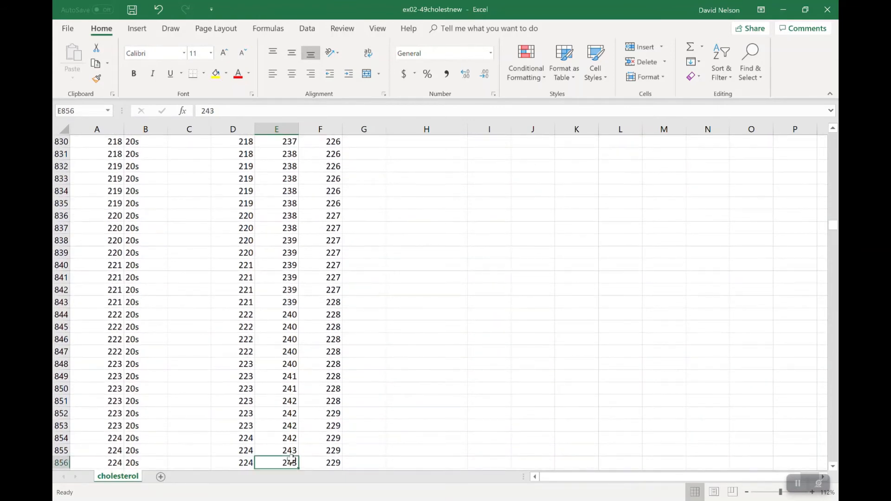
pyautogui.press('Down')
pyautogui.press('Down')
pyautogui.press('Down')
pyautogui.press('Down')
pyautogui.press('Down')
pyautogui.press('Down')
pyautogui.press('Down')
pyautogui.press('Down')
pyautogui.press('Down')
pyautogui.press('Down')
pyautogui.press('Down')
pyautogui.press('Down')
pyautogui.press('Down')
pyautogui.press('Down')
pyautogui.press('Down')
pyautogui.press('Down')
pyautogui.press('Down')
pyautogui.press('Down')
pyautogui.press('Down')
pyautogui.press('Down')
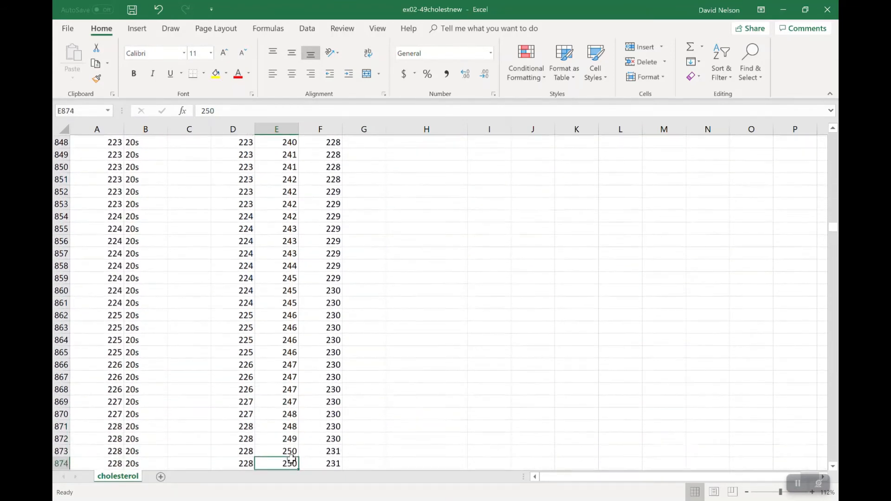
pyautogui.press('Down')
pyautogui.press('Down')
pyautogui.press('Down')
pyautogui.press('Down')
pyautogui.press('Down')
pyautogui.press('Down')
pyautogui.press('Down')
pyautogui.press('Down')
pyautogui.press('Down')
pyautogui.press('Down')
pyautogui.press('Down')
pyautogui.press('Down')
pyautogui.press('Down')
pyautogui.press('Down')
pyautogui.press('Down')
pyautogui.press('Down')
pyautogui.press('Down')
pyautogui.press('Down')
pyautogui.press('Down')
pyautogui.press('Down')
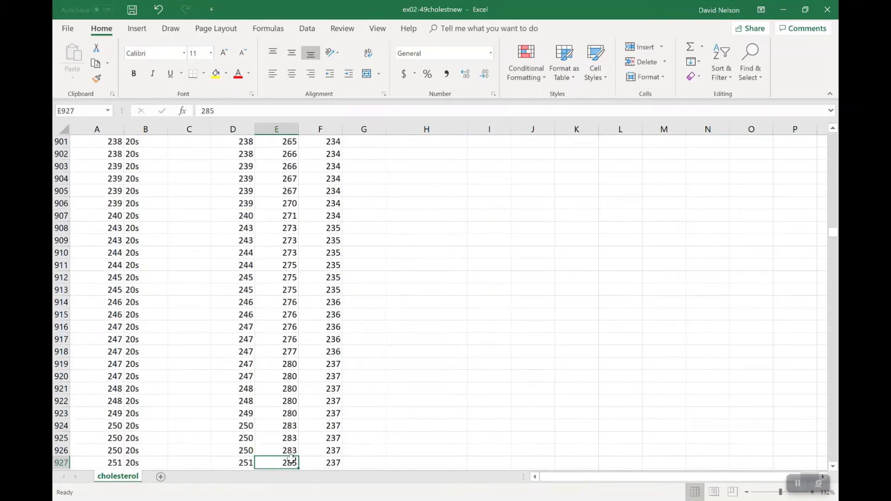
# Examine the end of column E to locate the last filled row of the 30s cholesterol data
pyautogui.press('Down')
pyautogui.press('Down')
pyautogui.press('Down')
pyautogui.press('Down')
pyautogui.press('Down')
pyautogui.press('Down')
pyautogui.press('Down')
pyautogui.press('Down')
pyautogui.press('Down')
pyautogui.press('Down')
pyautogui.press('Down')
pyautogui.press('Down')
pyautogui.press('Down')
pyautogui.press('Down')
pyautogui.press('Down')
pyautogui.press('Down')
pyautogui.press('Down')
pyautogui.press('Down')
pyautogui.press('Down')
pyautogui.press('Down')
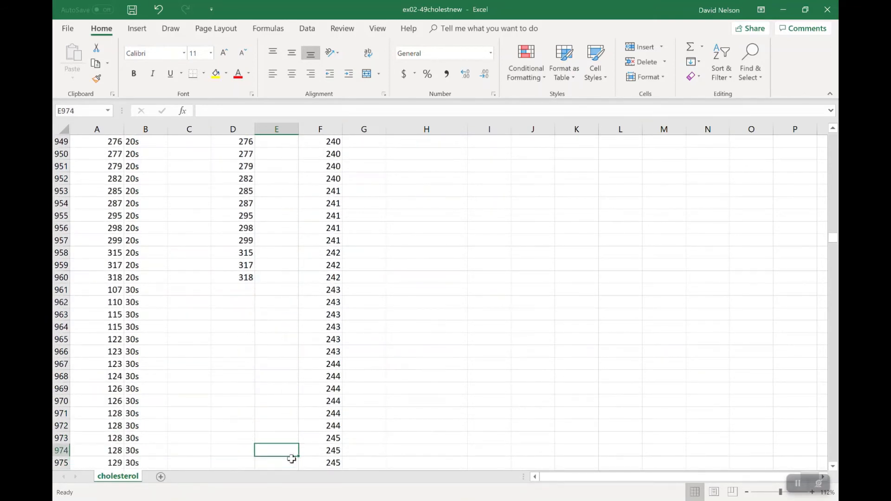
pyautogui.press('Up')
pyautogui.press('Up')
pyautogui.press('Up')
pyautogui.press('Up')
pyautogui.press('Up')
pyautogui.press('Up')
pyautogui.press('Up')
pyautogui.press('Up')
pyautogui.press('Up')
pyautogui.press('Up')
pyautogui.press('Up')
pyautogui.press('Up')
pyautogui.press('Up')
pyautogui.press('Up')
pyautogui.press('Up')
pyautogui.press('Up')
pyautogui.press('Up')
pyautogui.press('Up')
pyautogui.press('Up')
pyautogui.press('Up')
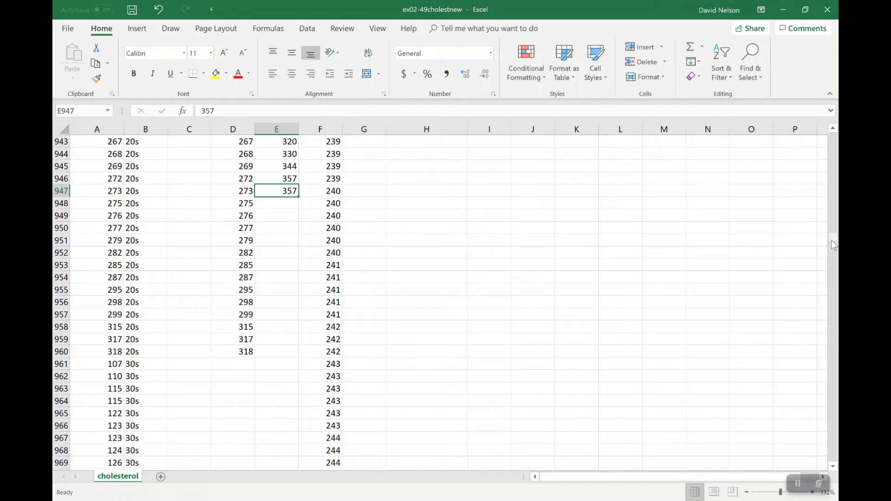
# Correct the 30s mean formula in J2 so that it averages the range E2:E947
pyautogui.moveTo(834, 245); pyautogui.dragTo(834, 137)
pyautogui.click(529, 156)
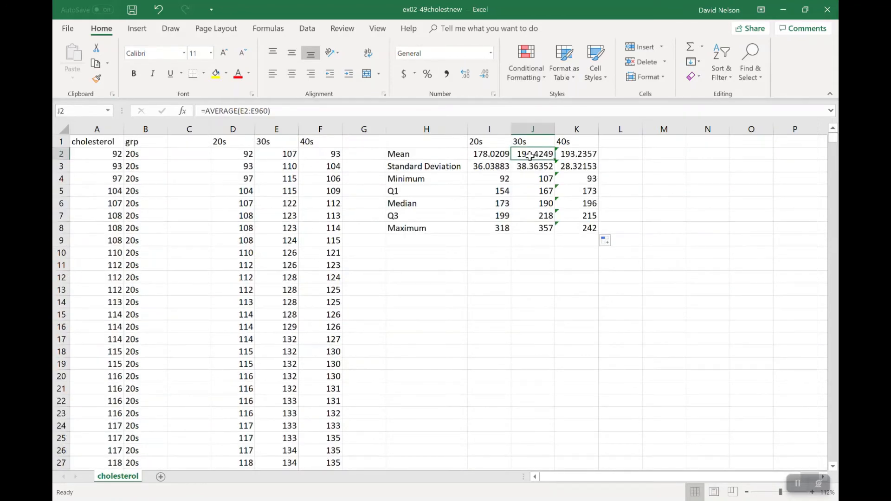
pyautogui.click(268, 111)
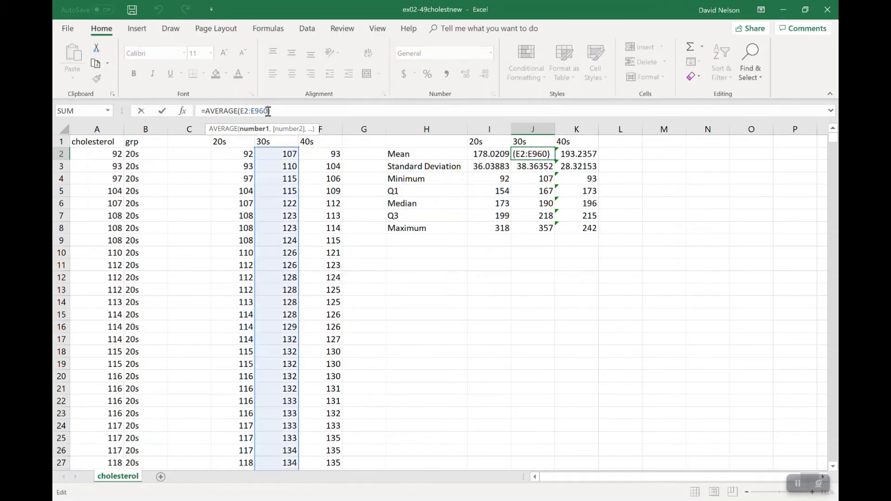
pyautogui.press('BackSpace')
pyautogui.press('BackSpace')
pyautogui.press('BackSpace')
pyautogui.write('947')
pyautogui.press('Return')
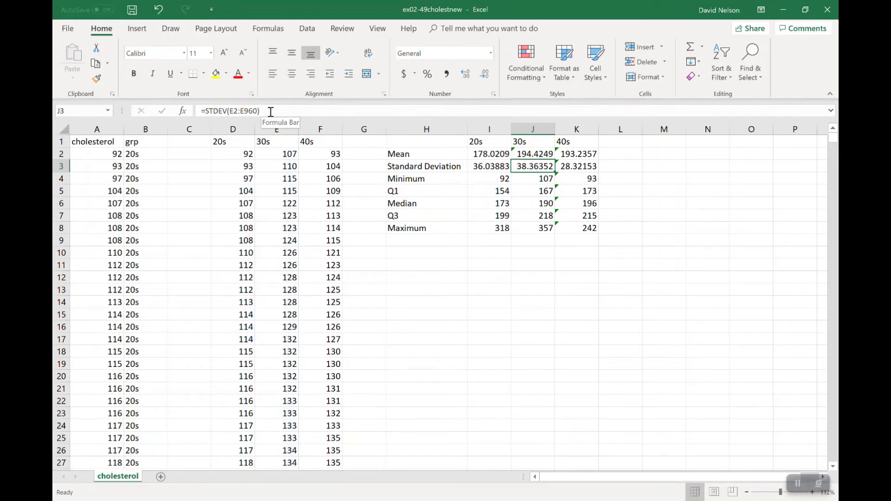
# Change the range to E2:E947 in the 30s standard deviation formula in J3 and the minimum formula in J4
pyautogui.click(258, 111)
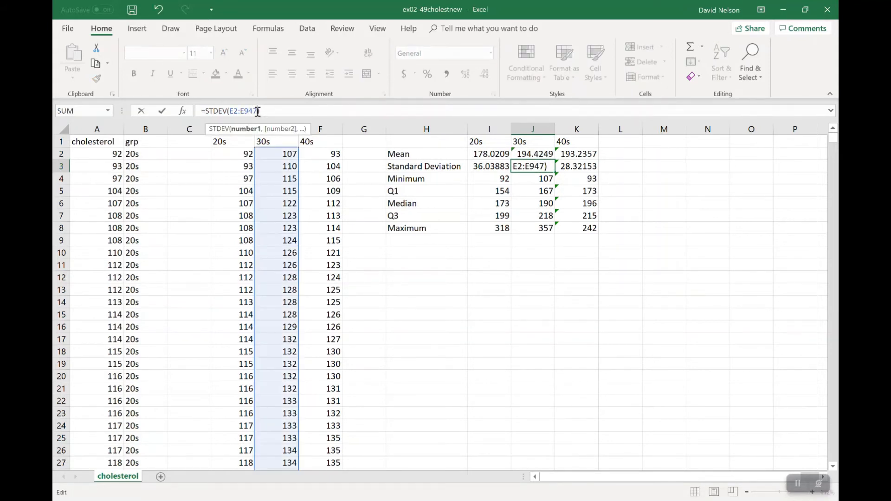
pyautogui.press('Return')
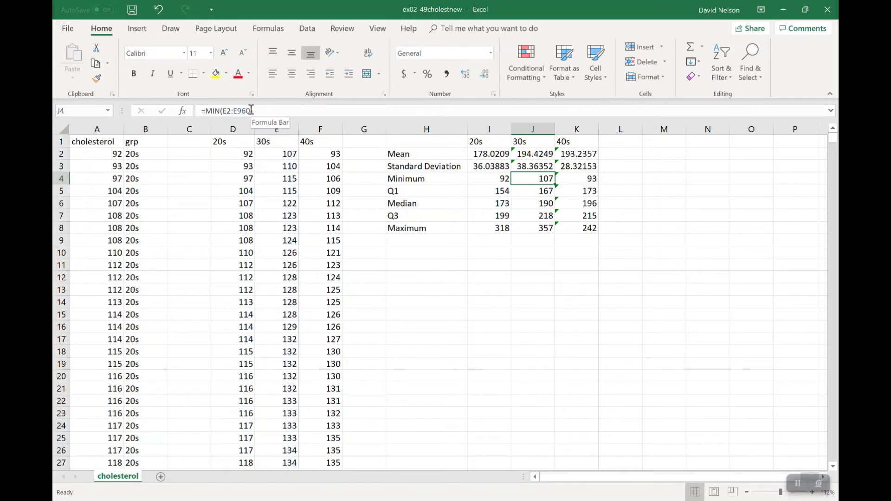
pyautogui.click(252, 111)
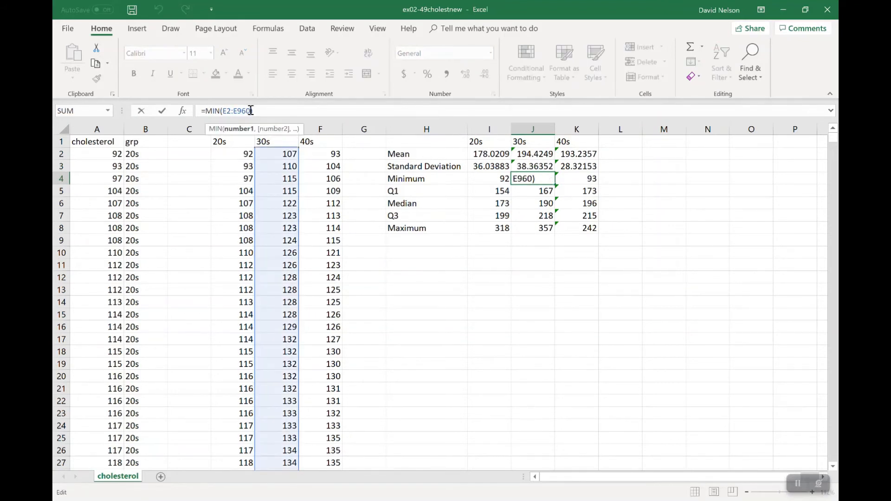
pyautogui.press('BackSpace')
pyautogui.press('BackSpace')
pyautogui.write('47')
pyautogui.press('Return')
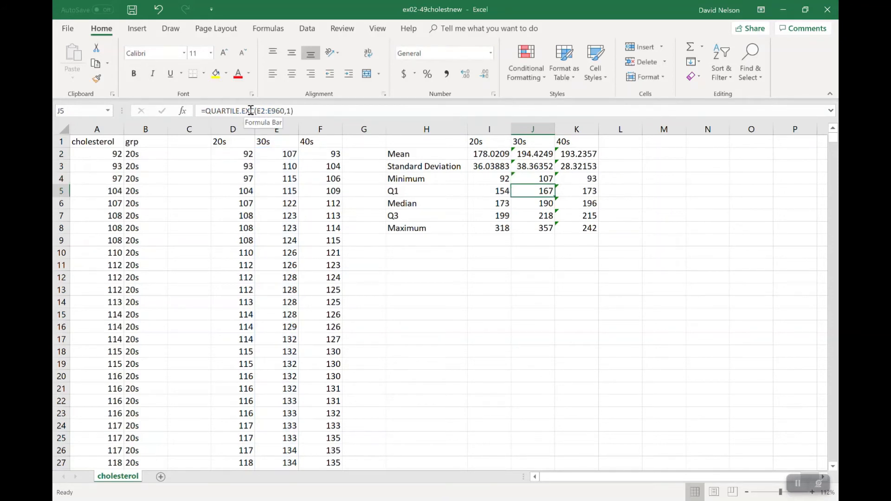
# Correct the 30s Q1 formula in J5 to =QUARTILE.EXC(E2:E947,1)
pyautogui.click(284, 111)
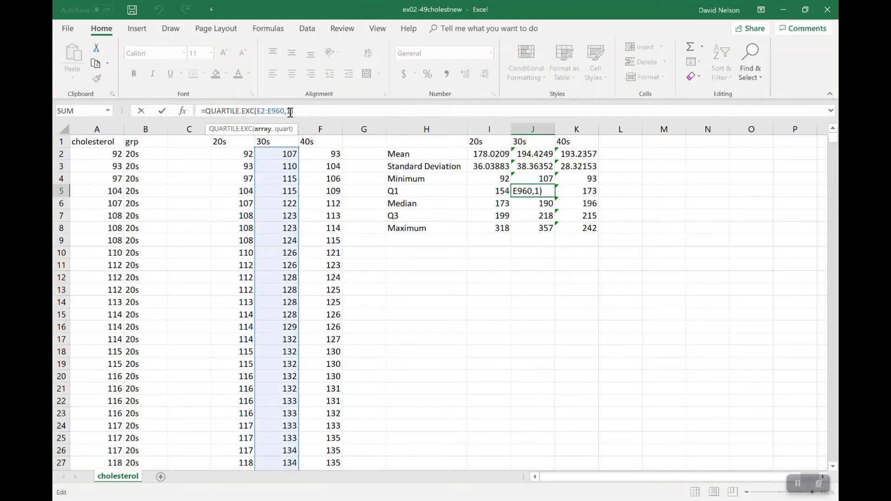
pyautogui.press('BackSpace')
pyautogui.press('BackSpace')
pyautogui.press('BackSpace')
pyautogui.write('947')
pyautogui.press('Return')
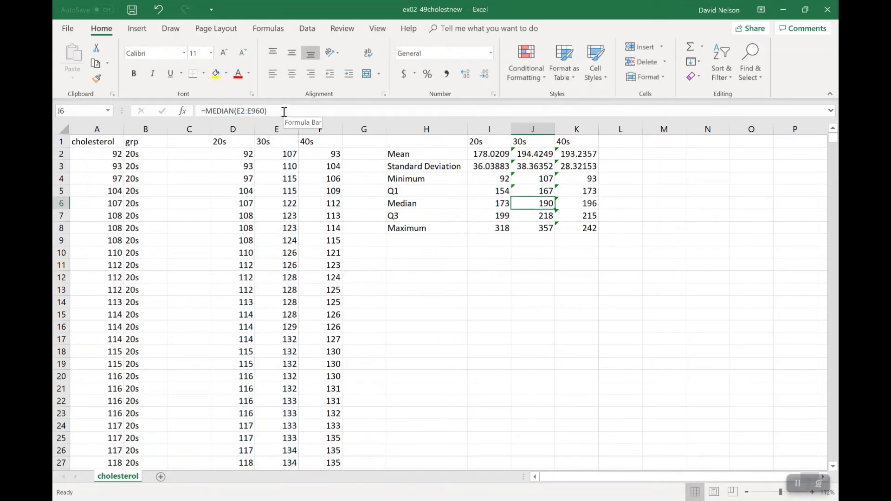
# Correct the 30s median formula in J6 to =MEDIAN(E2:E947)
pyautogui.click(265, 110)
pyautogui.press('BackSpace')
pyautogui.press('BackSpace')
pyautogui.press('BackSpace')
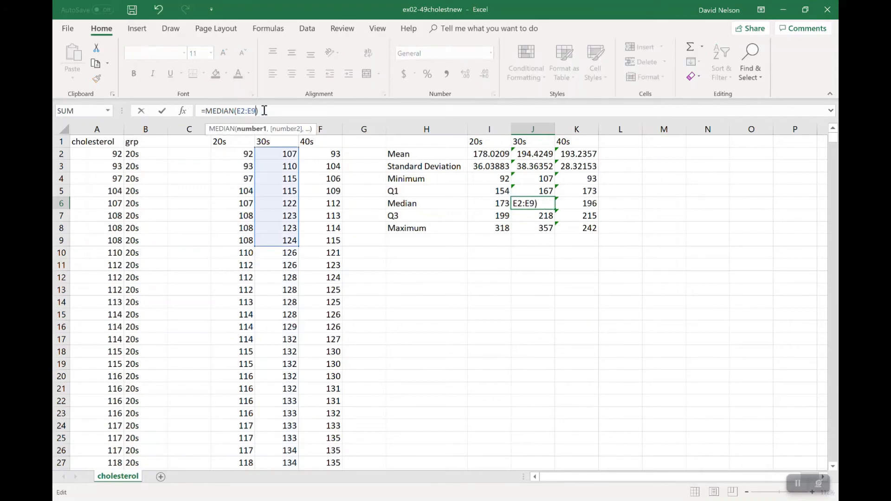
pyautogui.write('947')
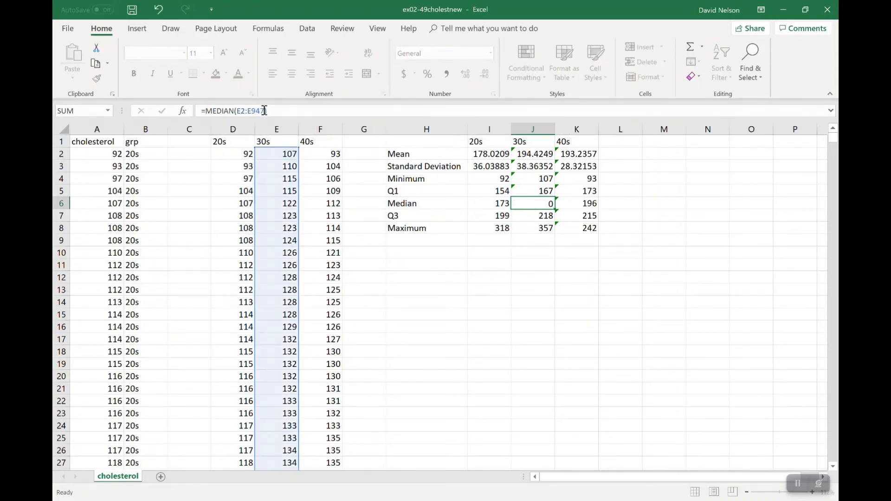
pyautogui.press('Return')
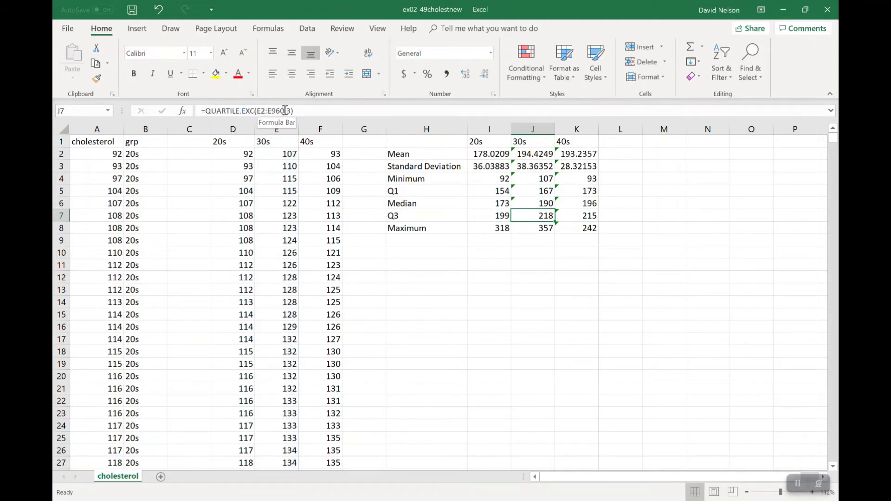
# Correct the 30s Q3 formula in J7 to =QUARTILE.EXC(E2:E947,3)
pyautogui.click(286, 110)
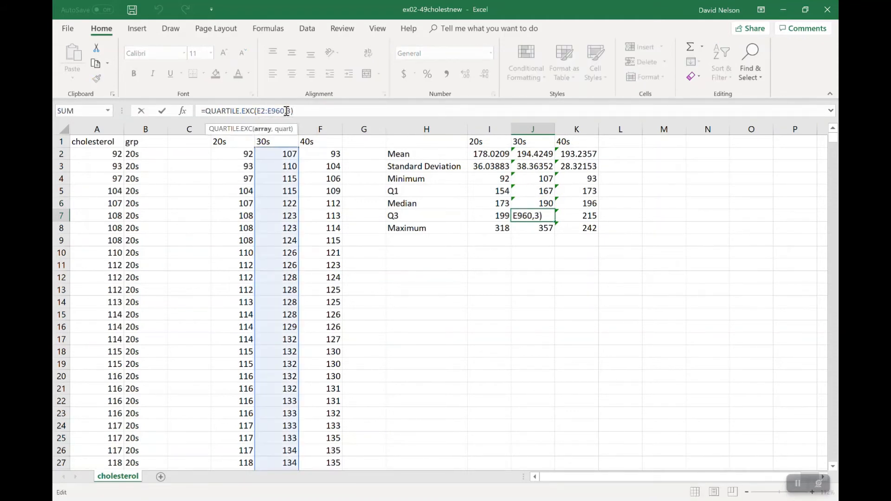
pyautogui.press('BackSpace')
pyautogui.press('BackSpace')
pyautogui.press('BackSpace')
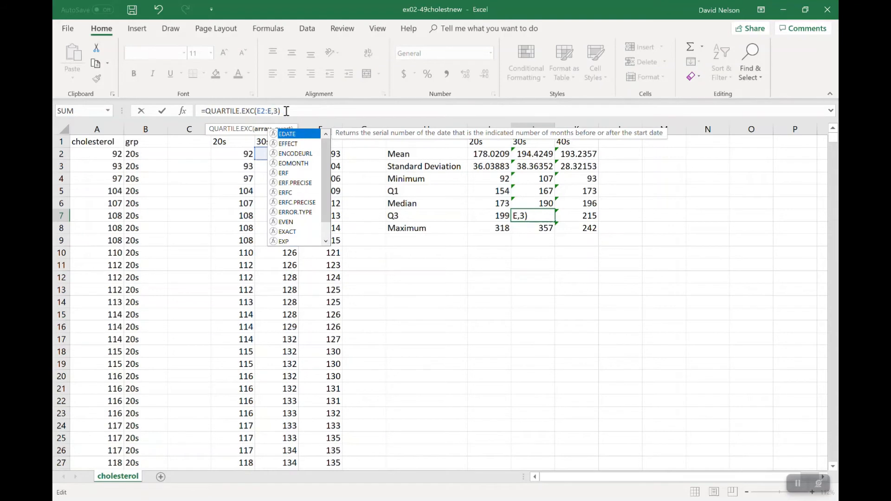
pyautogui.write('947')
pyautogui.press('Return')
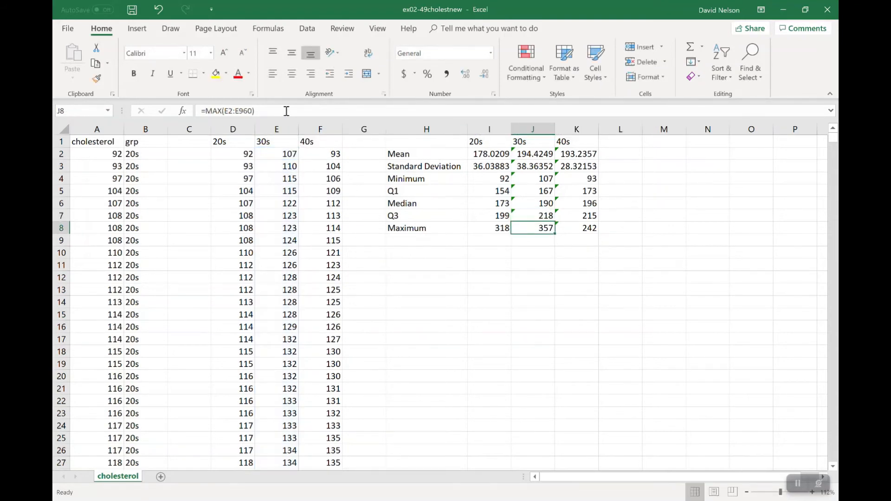
# Correct the 30s maximum formula in J8 to =MAX(E2:E947)
pyautogui.click(255, 111)
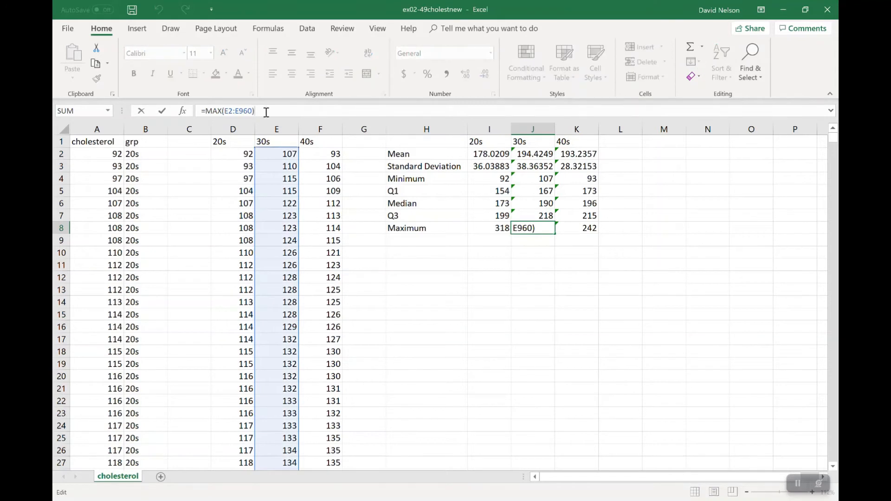
pyautogui.press('BackSpace')
pyautogui.press('BackSpace')
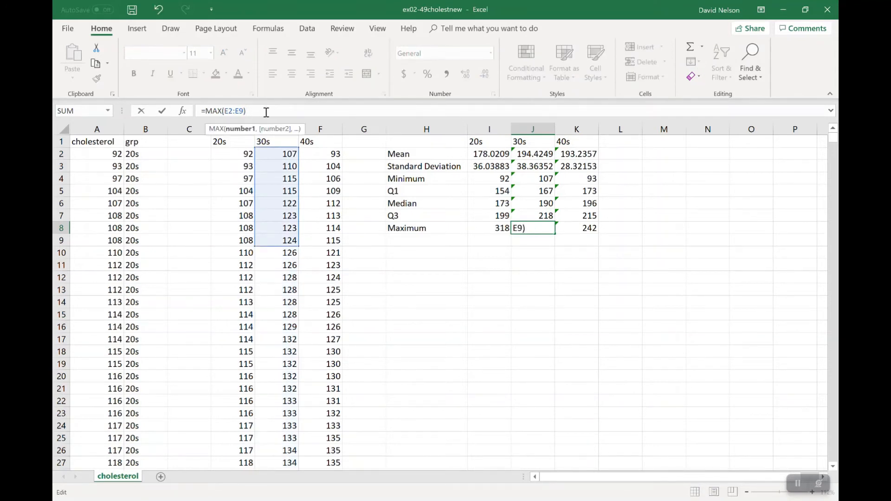
pyautogui.write('47')
pyautogui.hotkey('ctrl', 'Return')
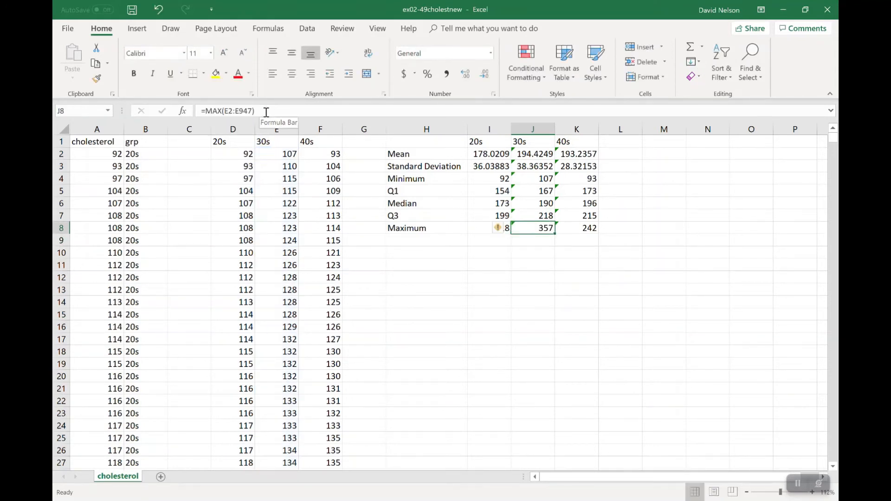
# Check the range used by the 40s mean formula in K2 and find the last filled row of 40s data in column F
pyautogui.press('Right')
pyautogui.press('Right')
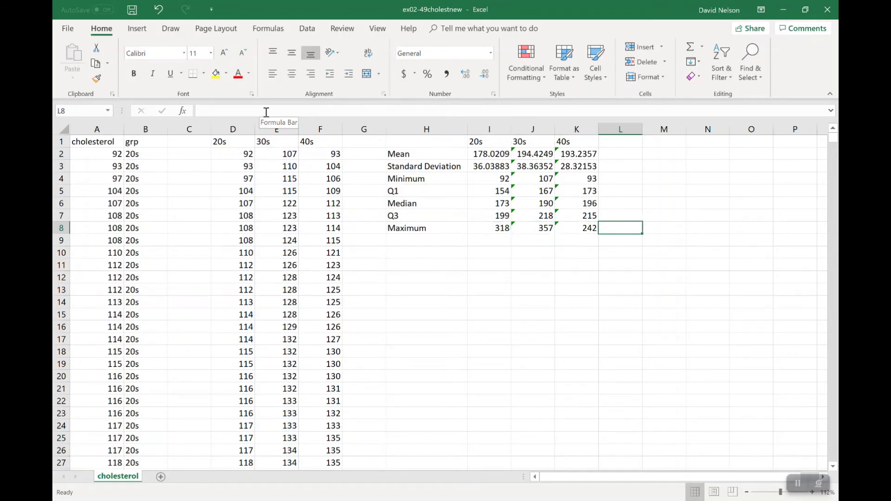
pyautogui.press('Left')
pyautogui.press('Up')
pyautogui.press('Up')
pyautogui.press('Up')
pyautogui.press('Up')
pyautogui.press('Up')
pyautogui.press('Up')
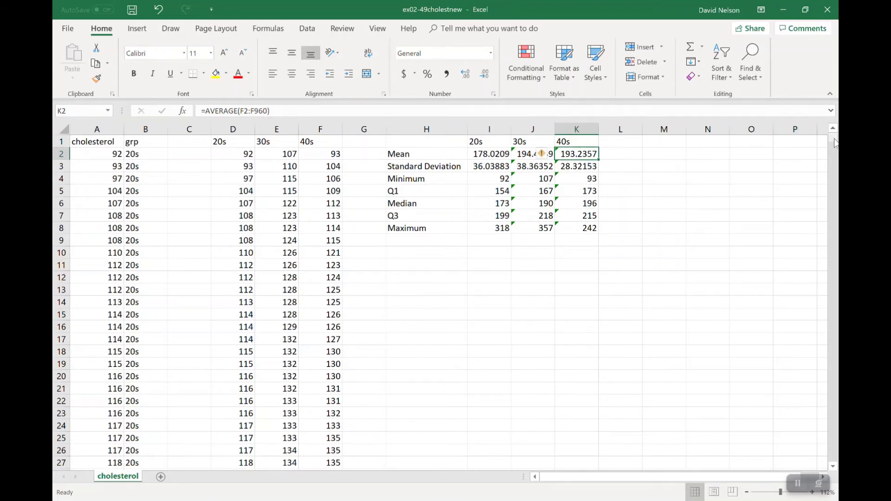
pyautogui.moveTo(835, 143); pyautogui.dragTo(827, 257)
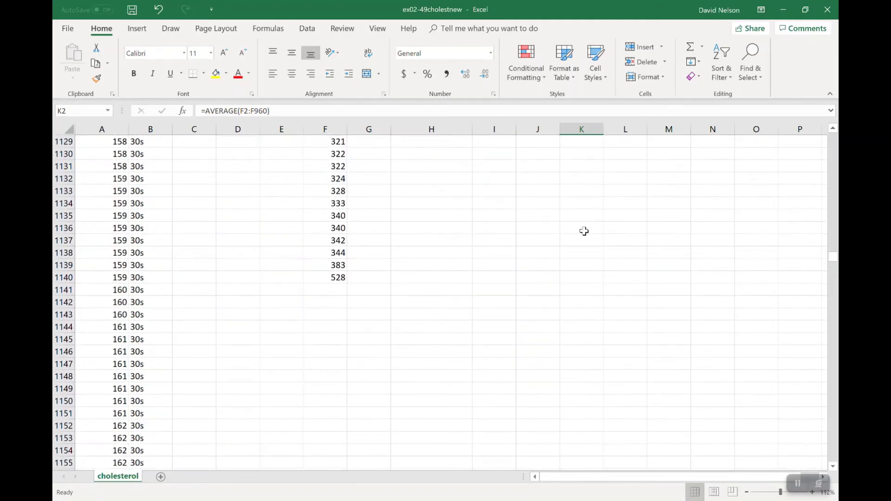
pyautogui.click(329, 278)
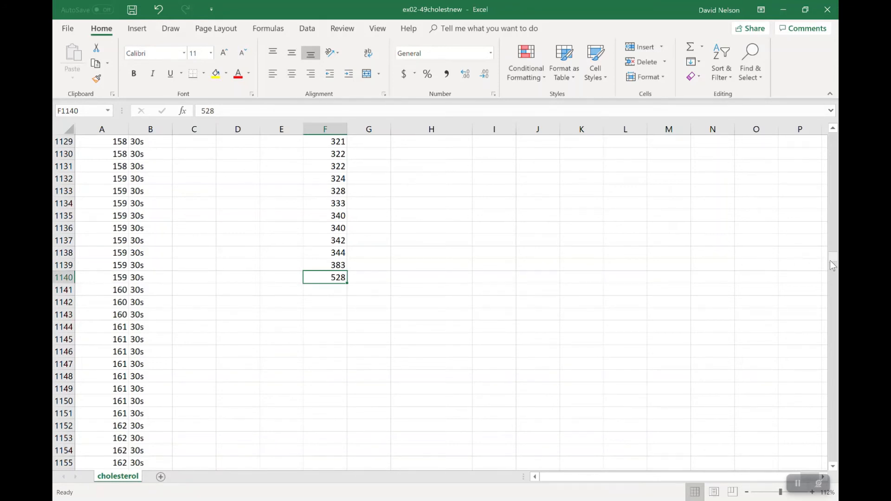
# Correct the 40s mean formula in K2 to =AVERAGE(F2:F1140)
pyautogui.moveTo(830, 261); pyautogui.dragTo(832, 60)
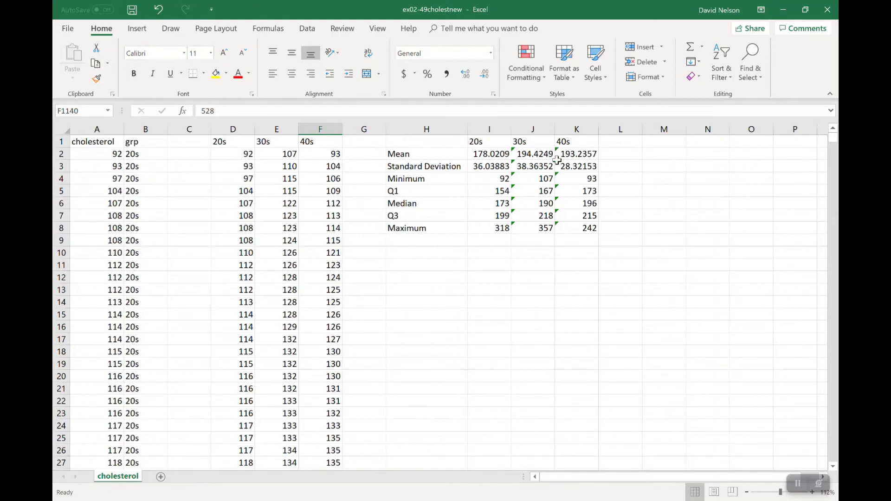
pyautogui.click(578, 155)
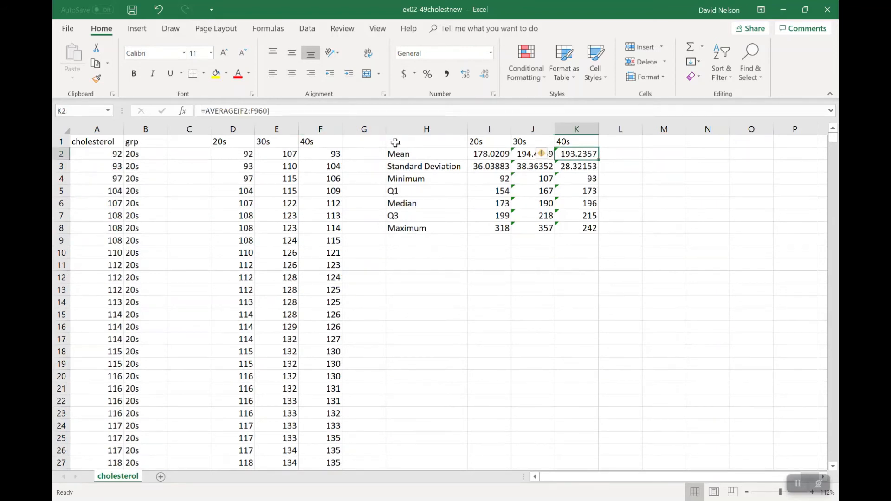
pyautogui.click(266, 111)
pyautogui.press('BackSpace')
pyautogui.press('BackSpace')
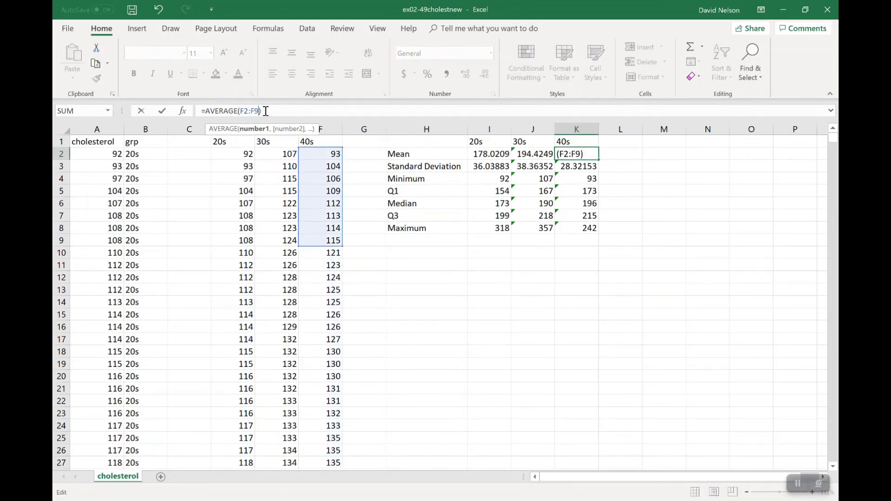
pyautogui.press('BackSpace')
pyautogui.write('11')
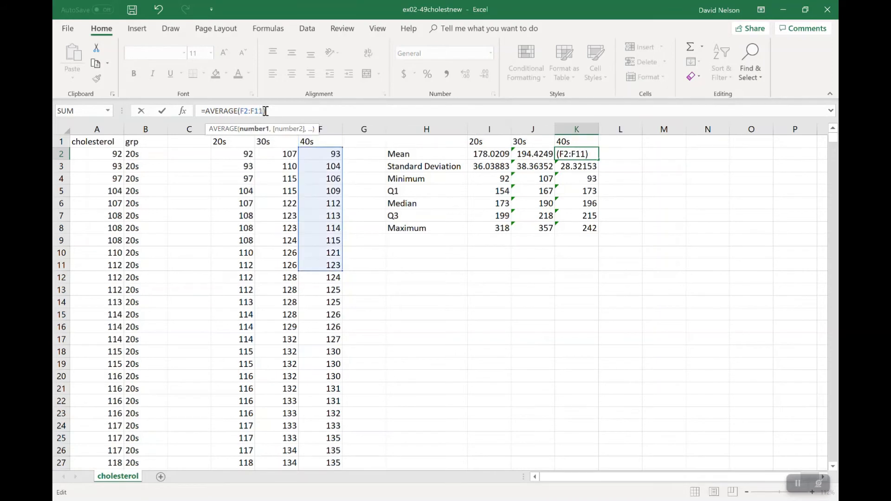
pyautogui.write('40')
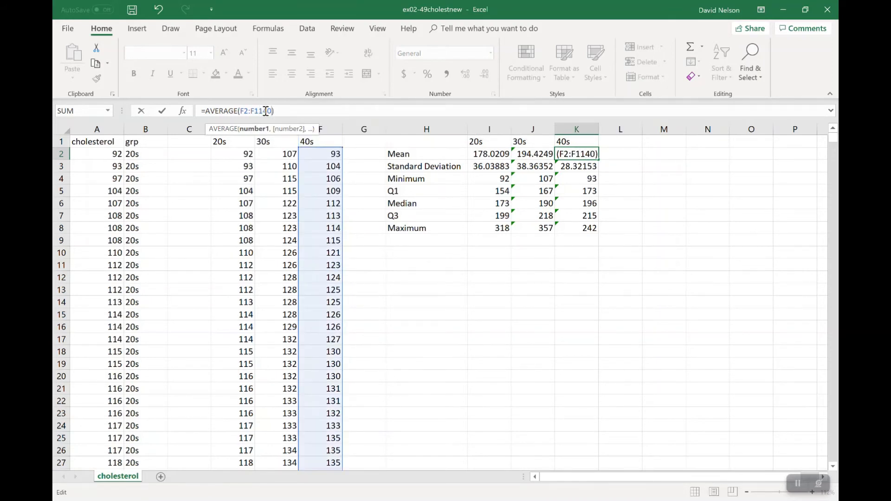
pyautogui.press('Return')
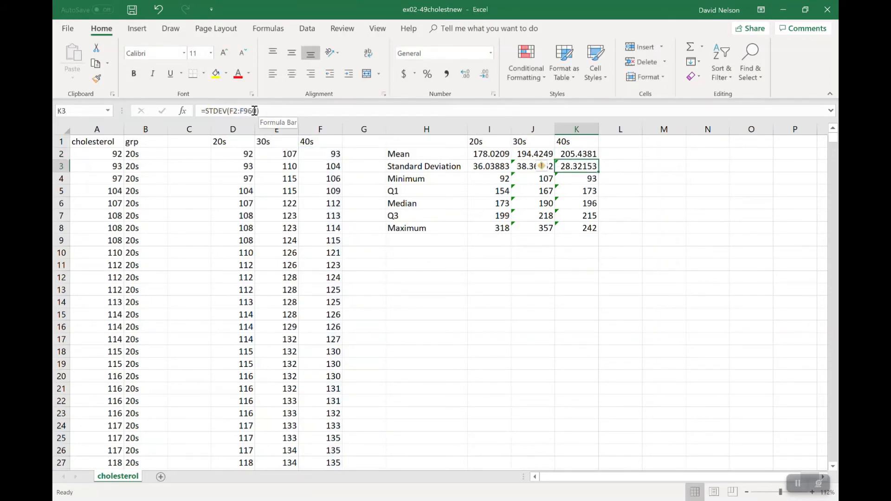
# Correct the 40s standard deviation formula in K3 so that it covers the range F2:F1140
pyautogui.click(255, 110)
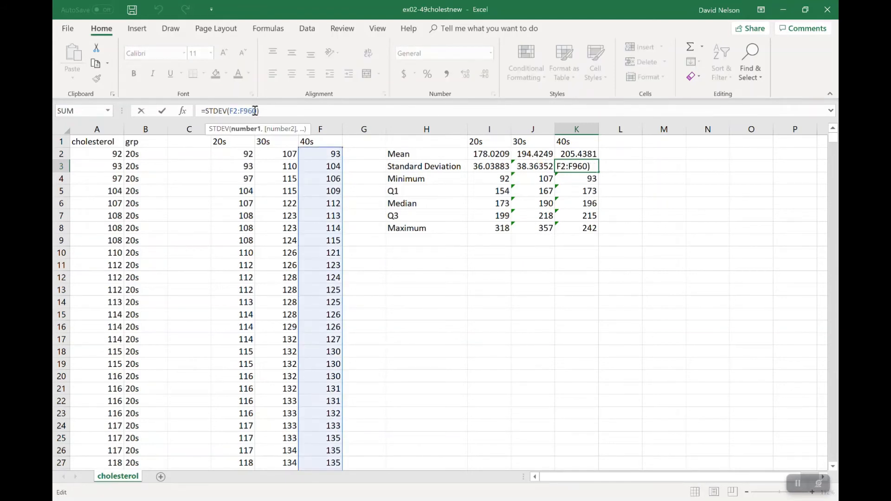
pyautogui.press('BackSpace')
pyautogui.press('BackSpace')
pyautogui.press('BackSpace')
pyautogui.write('114')
pyautogui.press('Return')
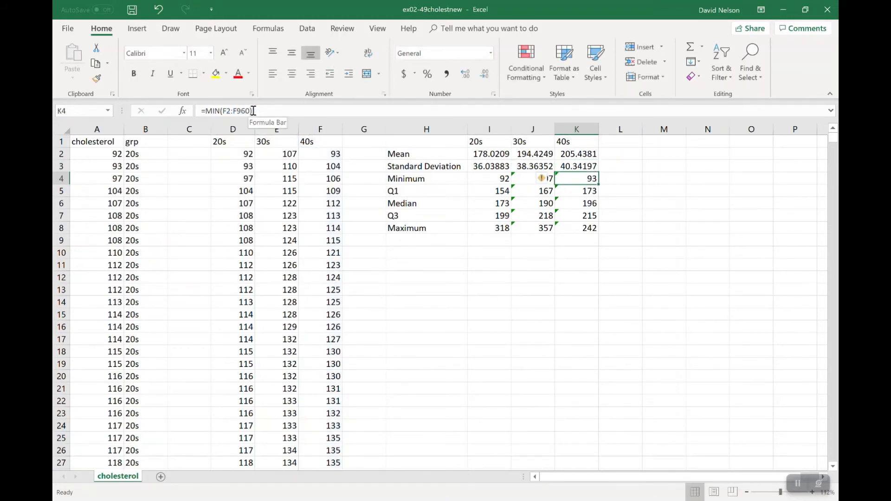
# Correct the 40s minimum formula in K4 to =MIN(F2:F1140)
pyautogui.click(250, 111)
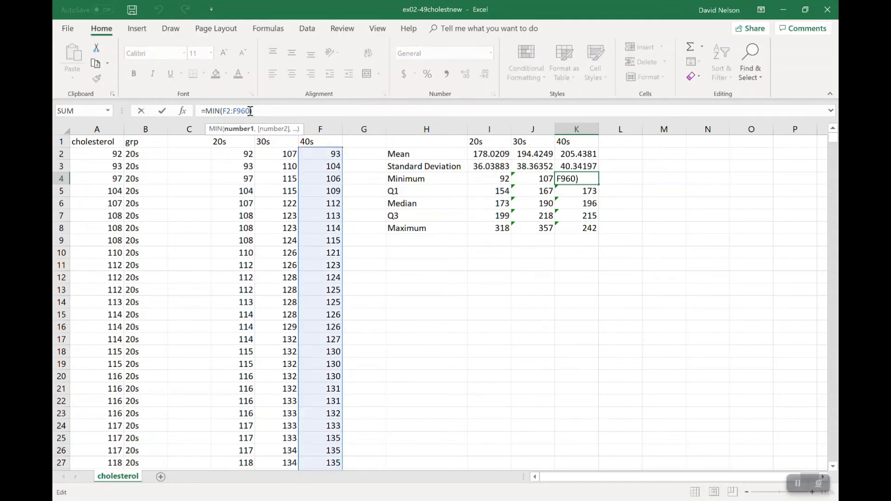
pyautogui.press('BackSpace')
pyautogui.press('BackSpace')
pyautogui.press('BackSpace')
pyautogui.write('1140')
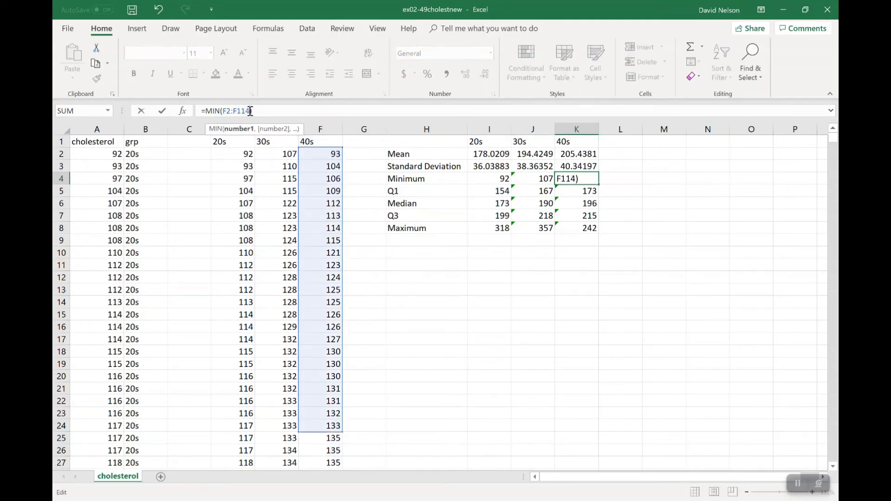
pyautogui.press('Return')
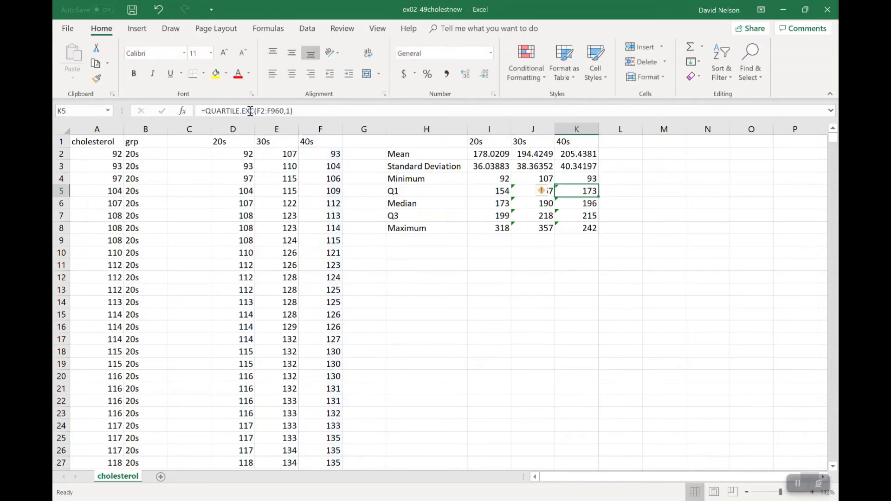
# Correct the 40s first quartile formula in K5 to =QUARTILE.EXC(F2:F1140,1)
pyautogui.click(284, 111)
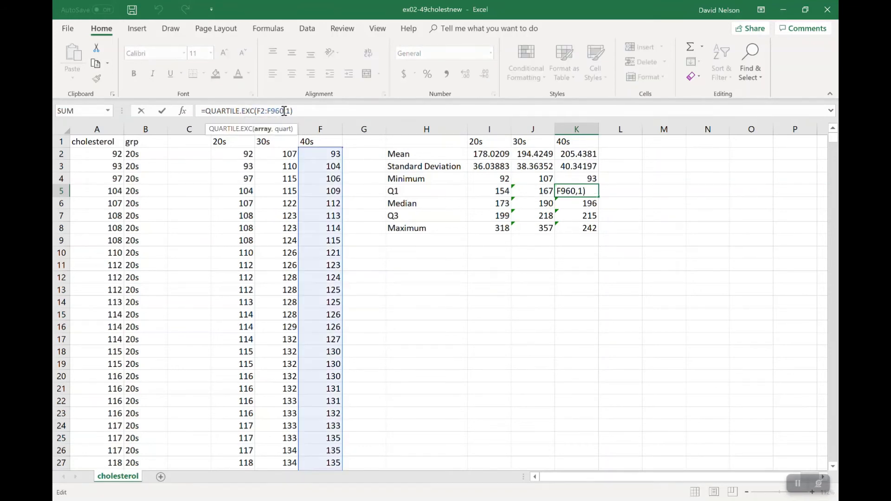
pyautogui.press('BackSpace')
pyautogui.press('BackSpace')
pyautogui.press('BackSpace')
pyautogui.press('BackSpace')
pyautogui.write('114')
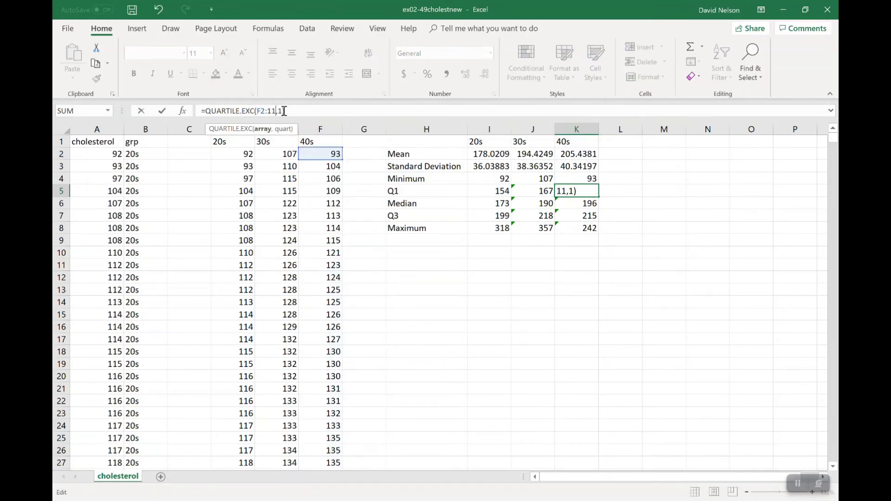
pyautogui.write('0')
pyautogui.press('Return')
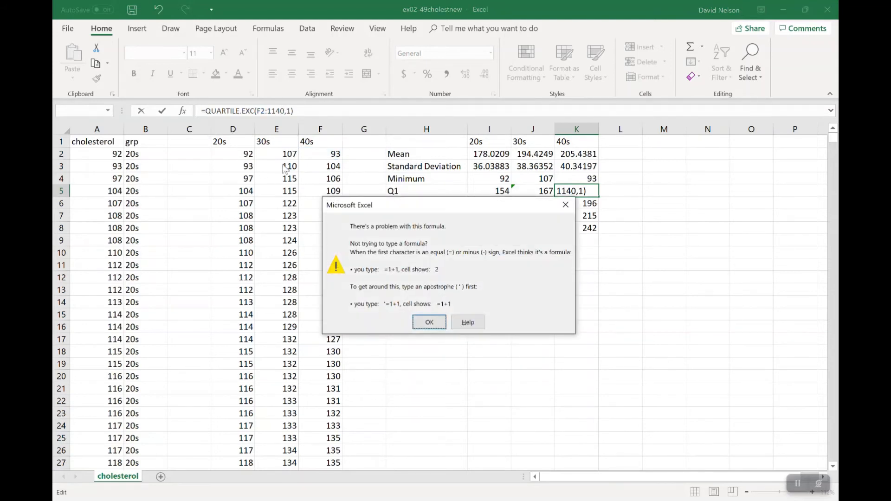
pyautogui.click(430, 324)
pyautogui.press('Return')
pyautogui.click(441, 321)
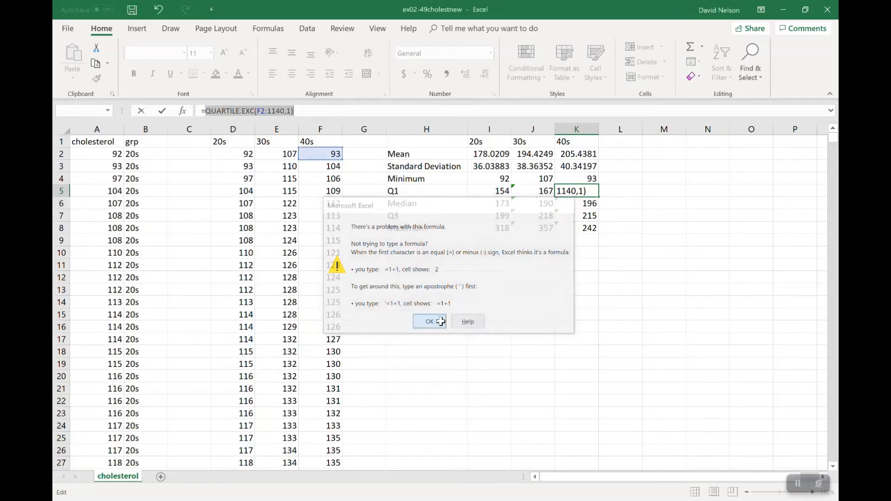
pyautogui.click(269, 110)
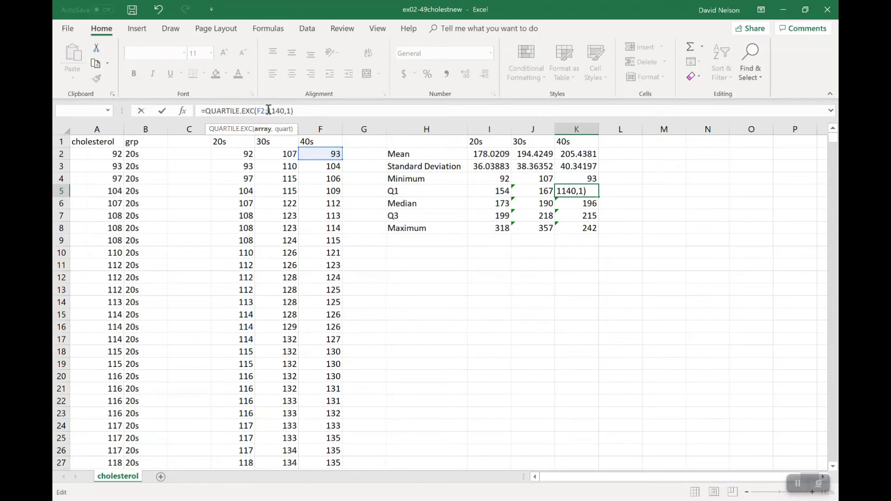
pyautogui.write('F')
pyautogui.press('Return')
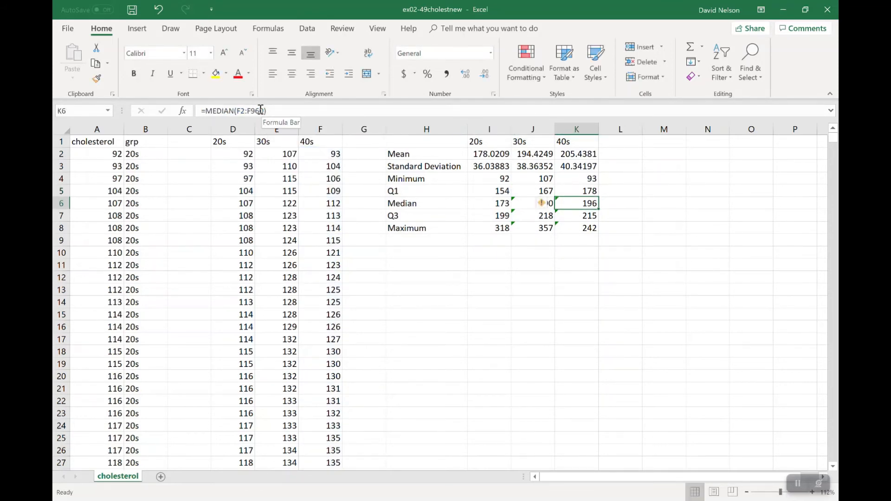
# Correct the 40s median formula in K6 so that it covers the range F2:F1140
pyautogui.click(262, 110)
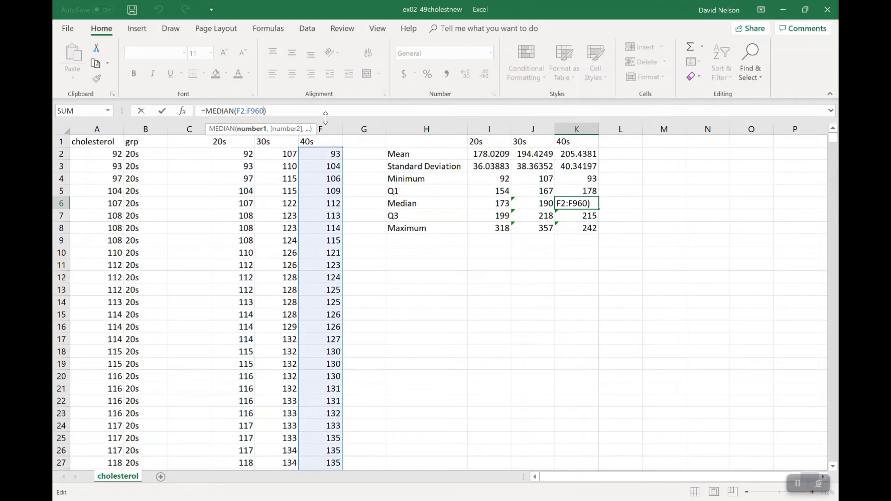
pyautogui.press('BackSpace')
pyautogui.press('BackSpace')
pyautogui.press('BackSpace')
pyautogui.hotkey('ctrl', 'shift', 'Down')
pyautogui.press('BackSpace')
pyautogui.press('Return')
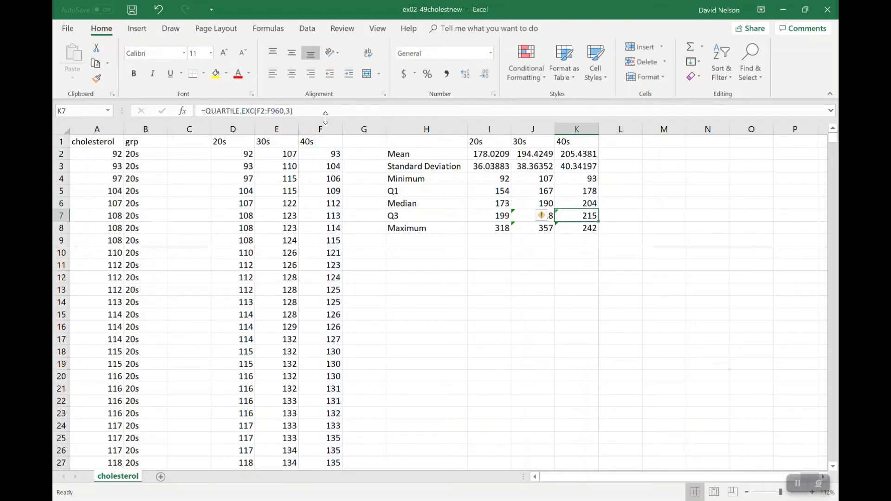
# Correct the 40s third quartile formula in K7 to =QUARTILE.EXC(F2:F1140,3)
pyautogui.click(283, 111)
pyautogui.press('BackSpace')
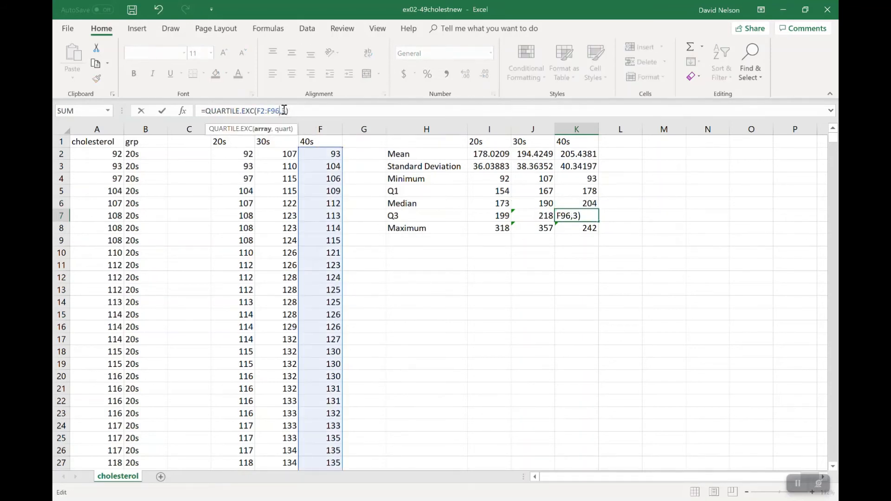
pyautogui.press('BackSpace')
pyautogui.press('BackSpace')
pyautogui.write('1140')
pyautogui.press('Return')
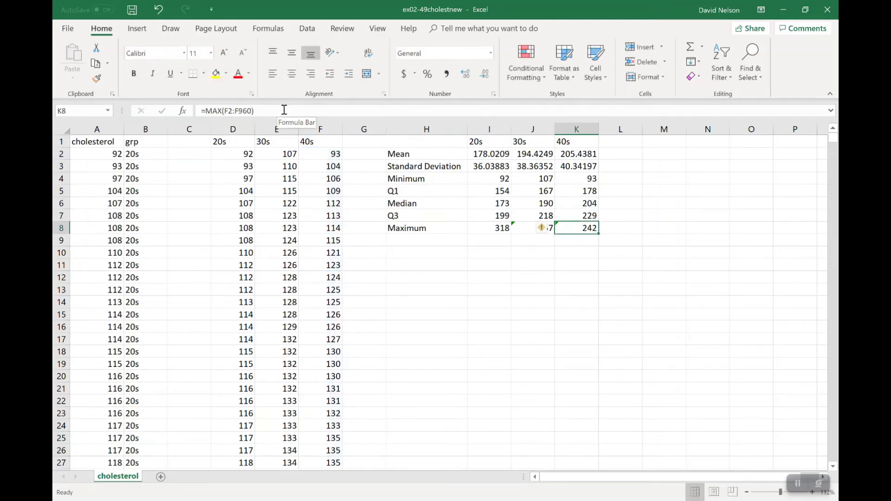
# Correct the 40s maximum formula in K8 to =MAX(F2:F1140)
pyautogui.click(251, 112)
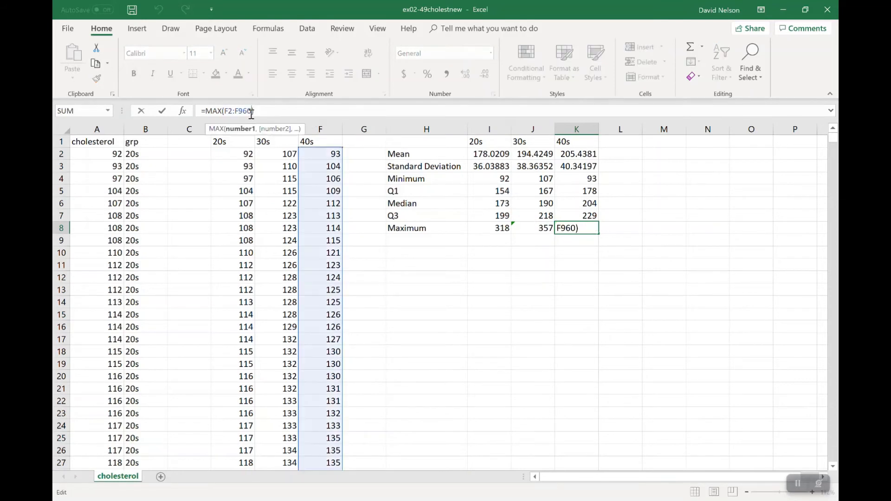
pyautogui.press('BackSpace')
pyautogui.press('BackSpace')
pyautogui.press('BackSpace')
pyautogui.write('11')
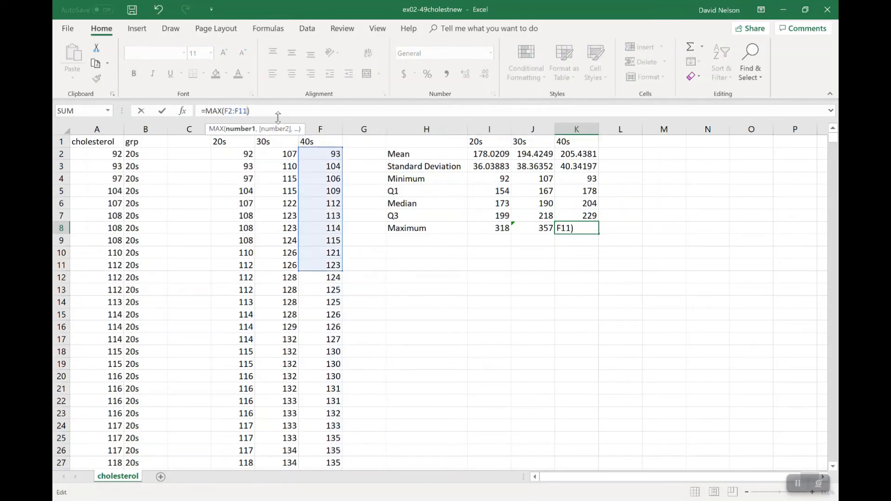
pyautogui.write('40')
pyautogui.press('Return')
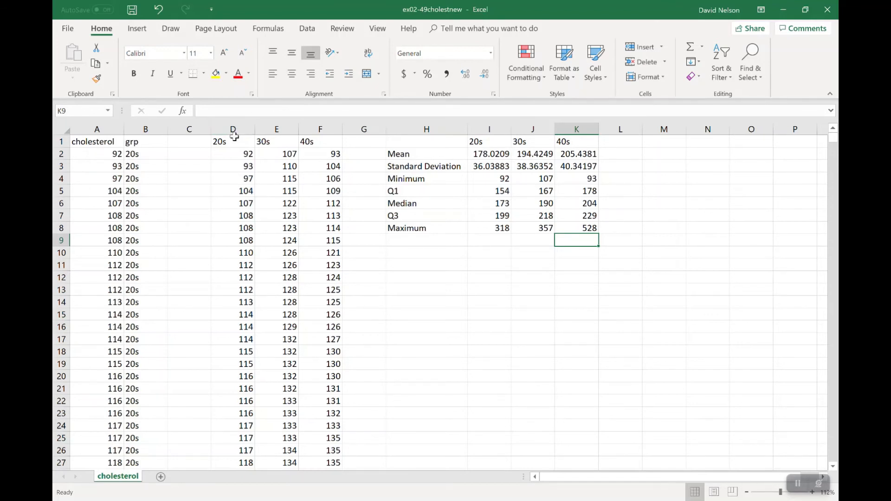
# Insert a box and whisker chart of the 20s, 30s and 40s data in columns D to F and enlarge it slightly
pyautogui.moveTo(232, 128); pyautogui.dragTo(321, 127)
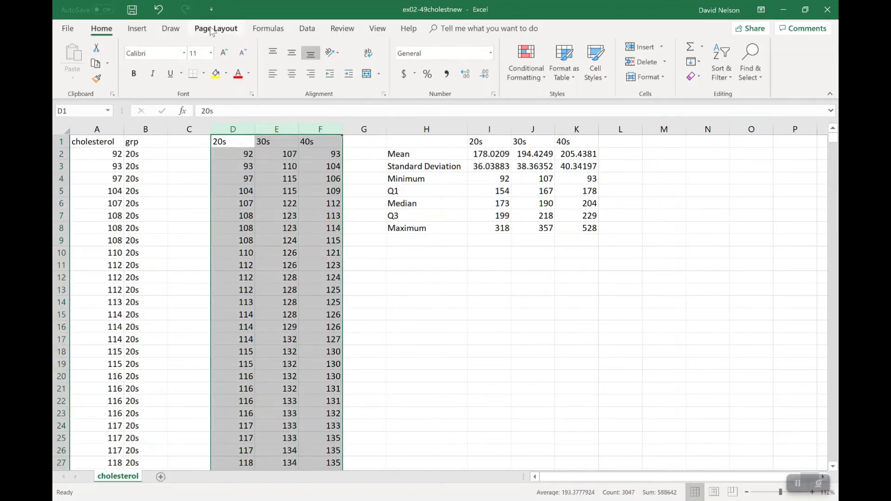
pyautogui.click(170, 28)
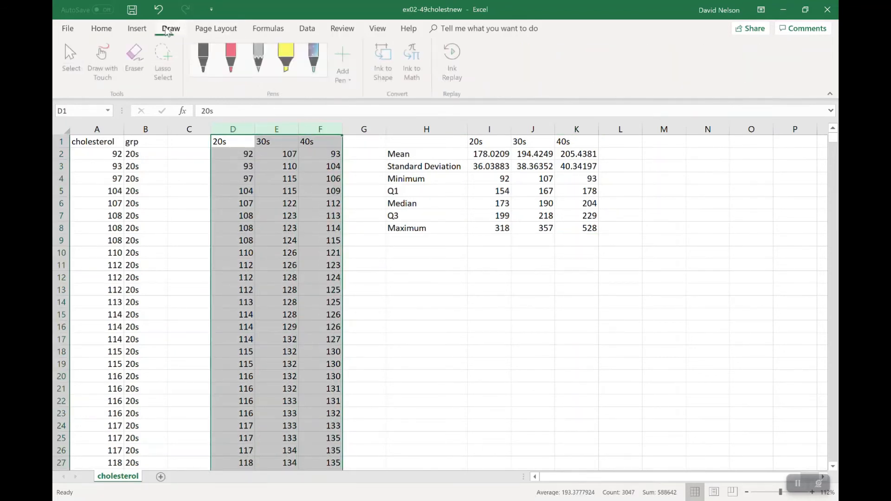
pyautogui.click(141, 27)
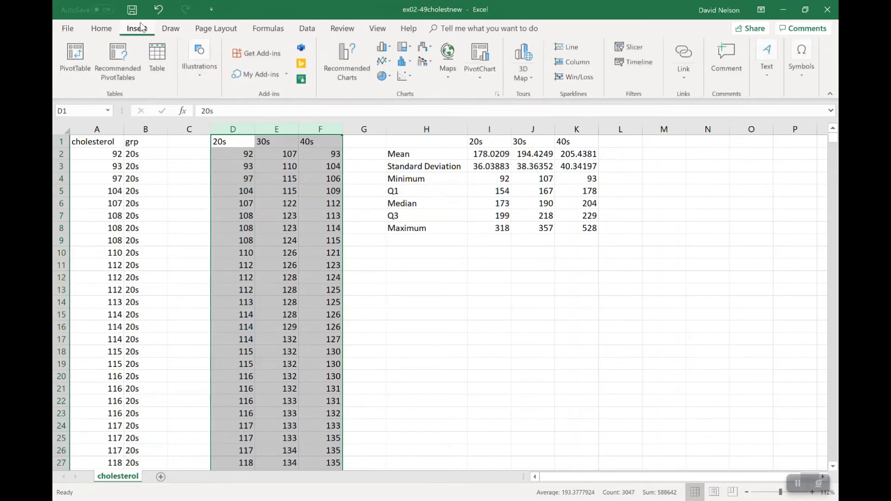
pyautogui.click(410, 63)
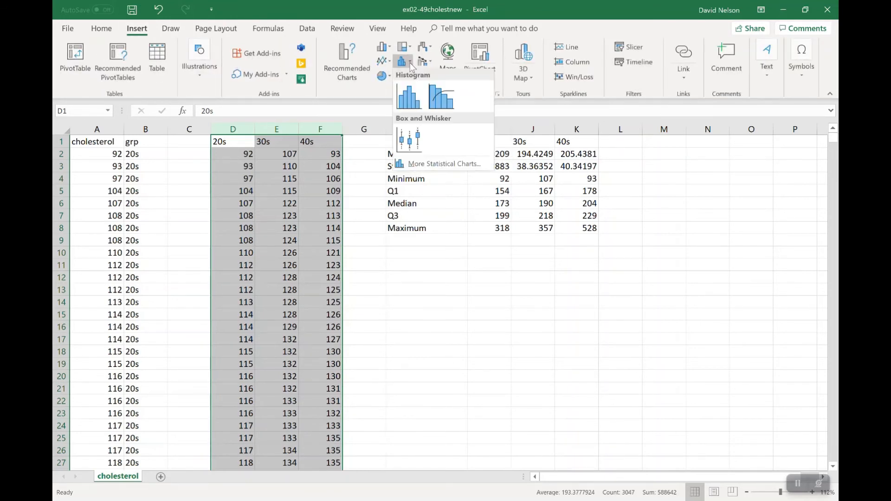
pyautogui.click(411, 143)
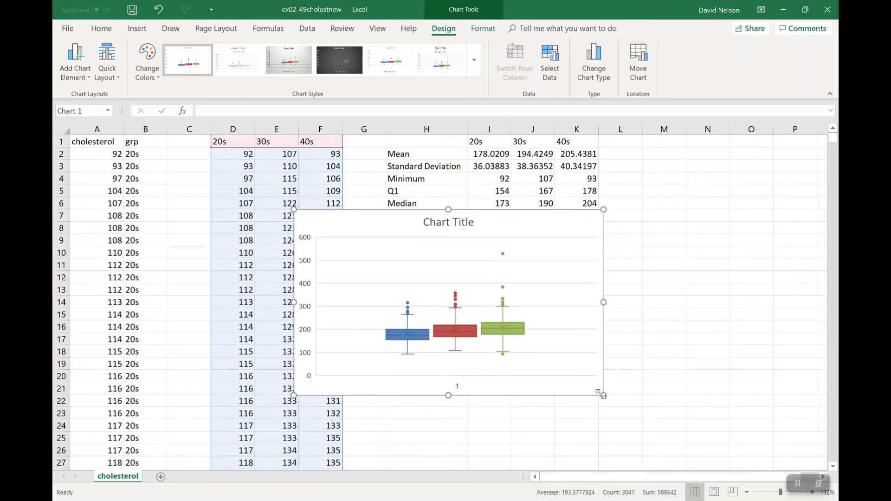
pyautogui.moveTo(601, 396); pyautogui.dragTo(618, 423)
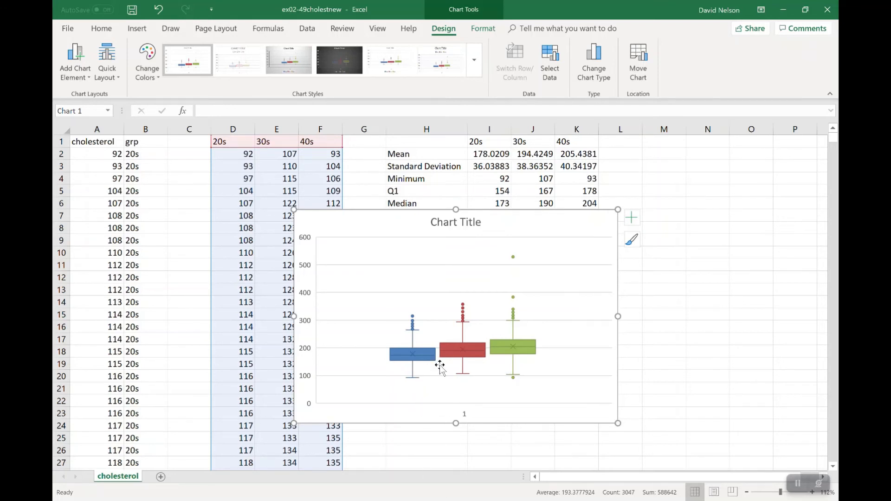
# Apply the second chart style, with outlined boxes and a legend, and move the chart below the summary table
pyautogui.click(635, 240)
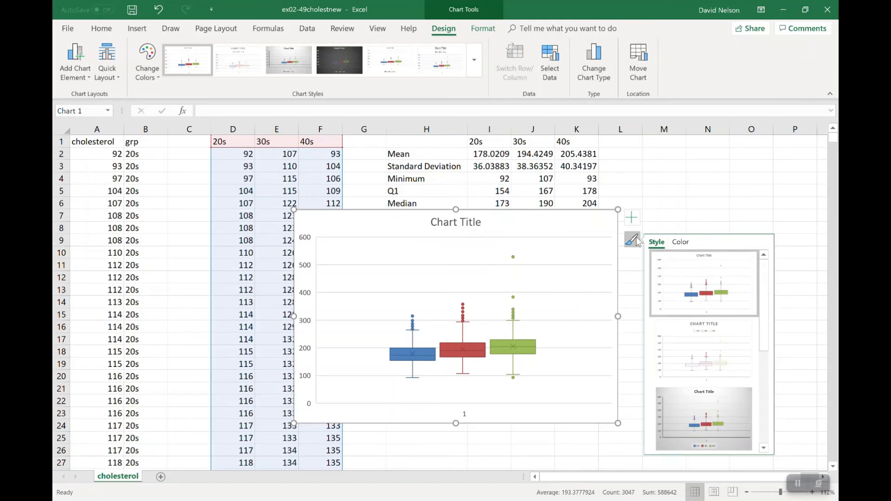
pyautogui.click(709, 345)
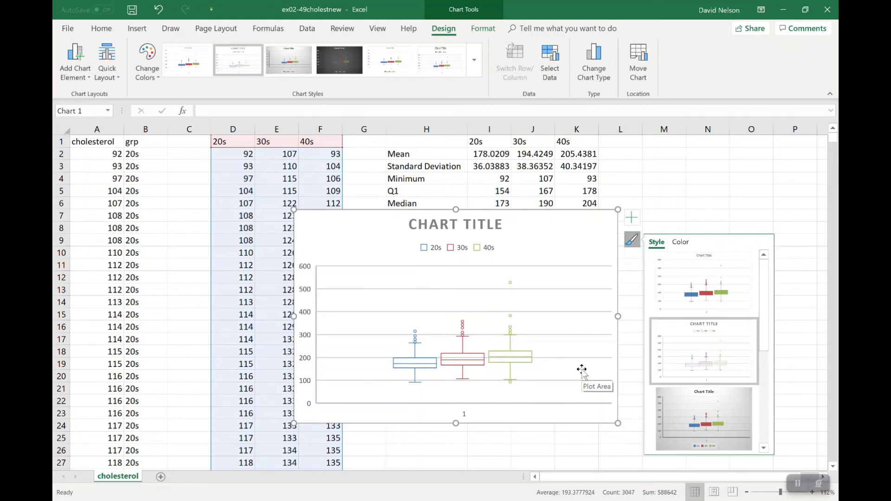
pyautogui.click(693, 201)
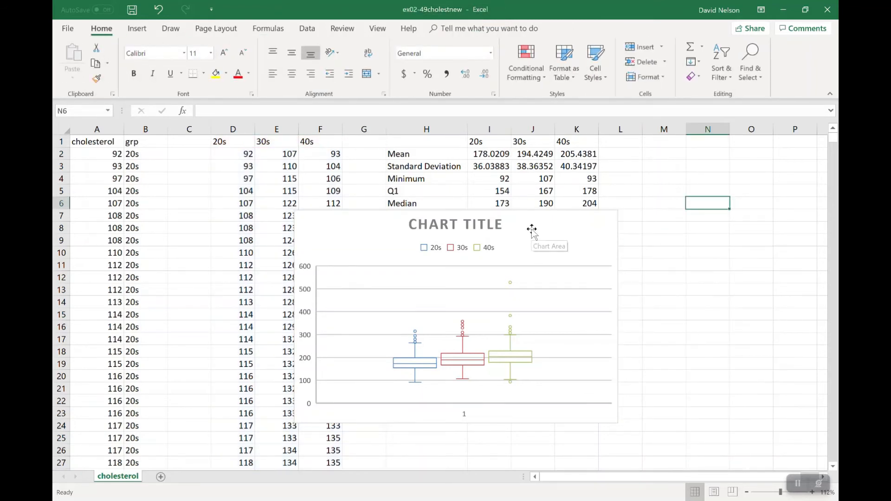
pyautogui.moveTo(540, 232); pyautogui.dragTo(616, 268)
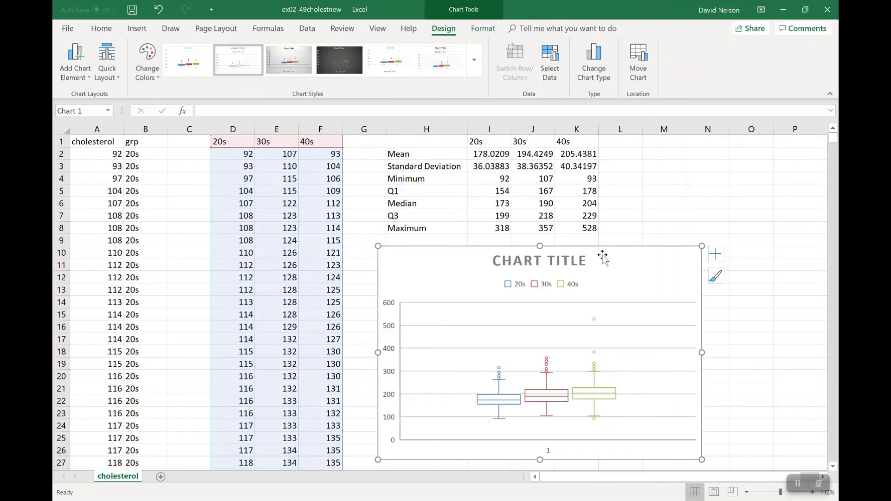
# Review the 20s formulas for mean, standard deviation, minimum and Q1 in cells I2 to I5
pyautogui.click(493, 151)
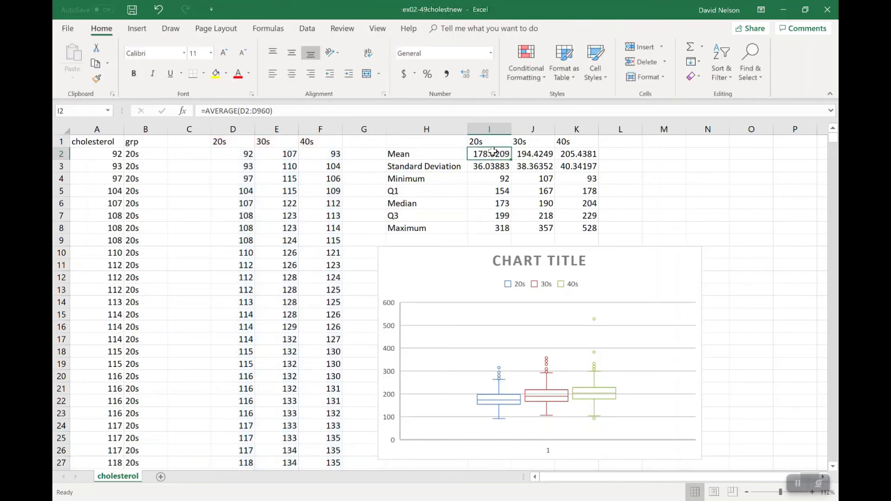
pyautogui.press('Down')
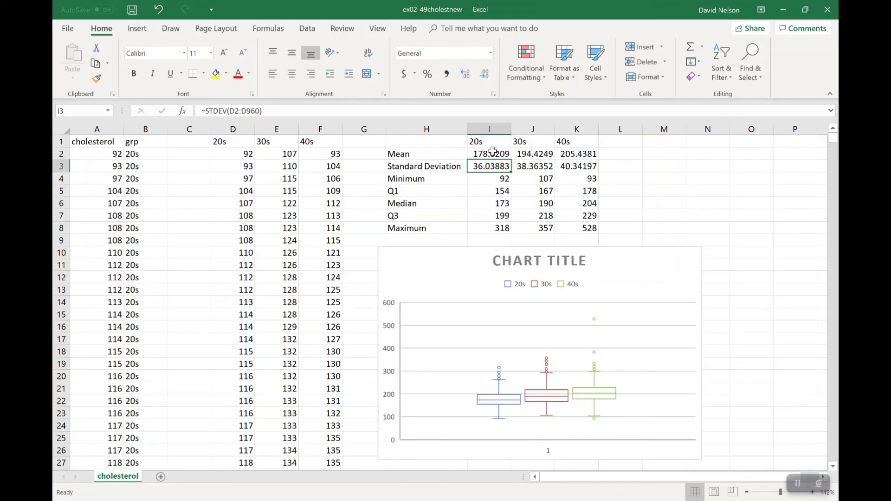
pyautogui.press('Down')
pyautogui.press('Down')
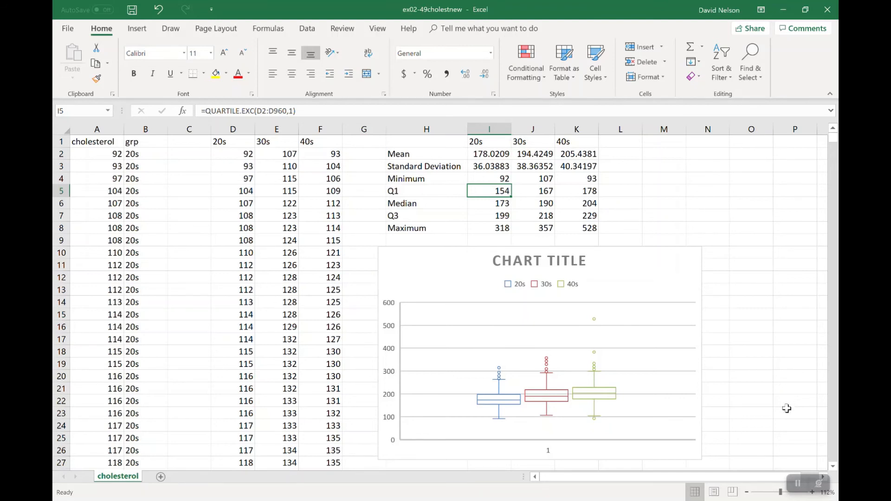
pyautogui.click(799, 485)
# Check in the Excel add-ins list that Analysis ToolPak and Analysis ToolPak - VBA are enabled
pyautogui.click(306, 30)
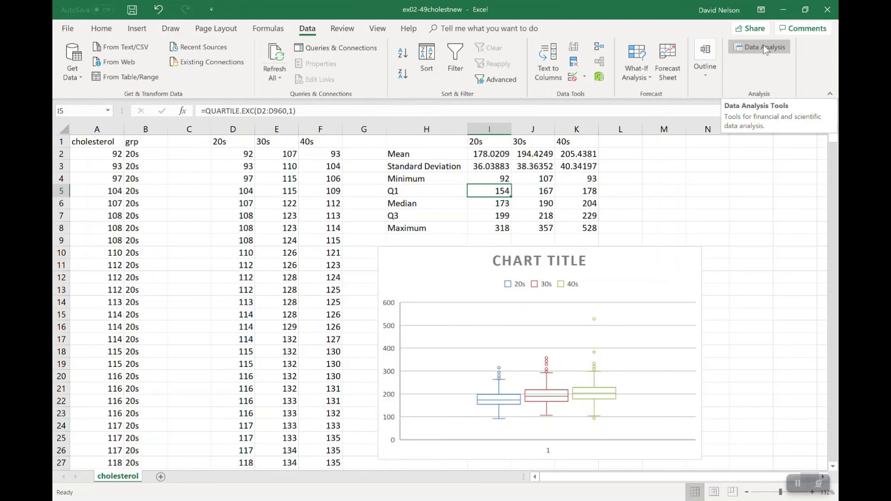
pyautogui.click(61, 29)
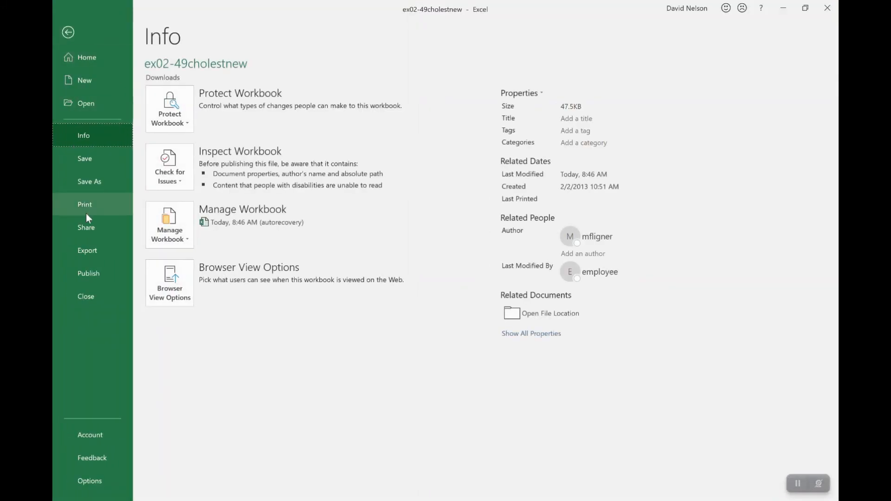
pyautogui.click(87, 483)
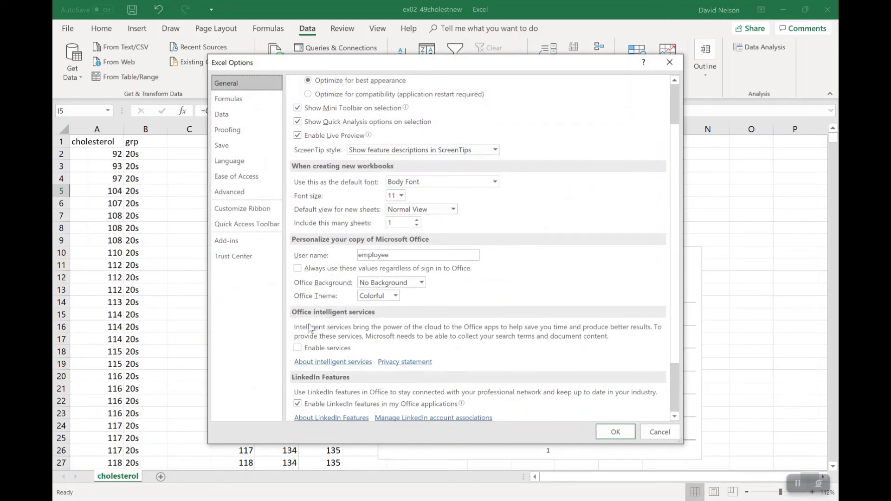
pyautogui.click(247, 240)
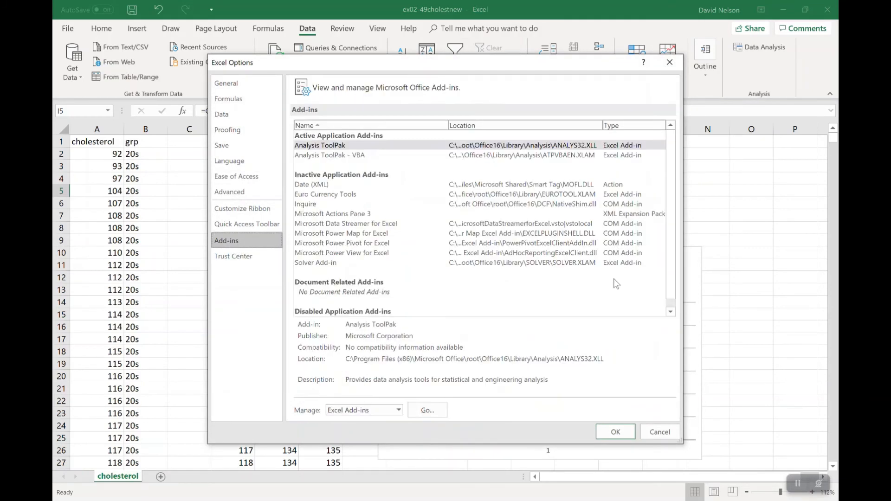
pyautogui.click(428, 410)
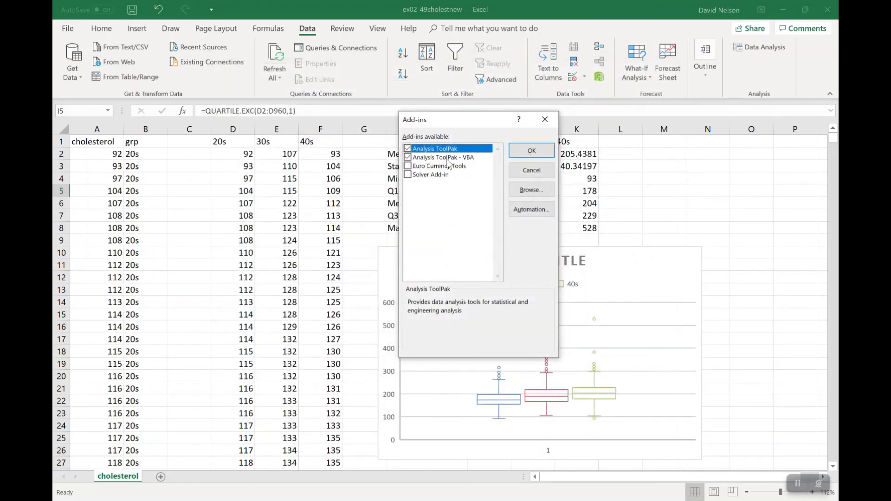
pyautogui.click(524, 153)
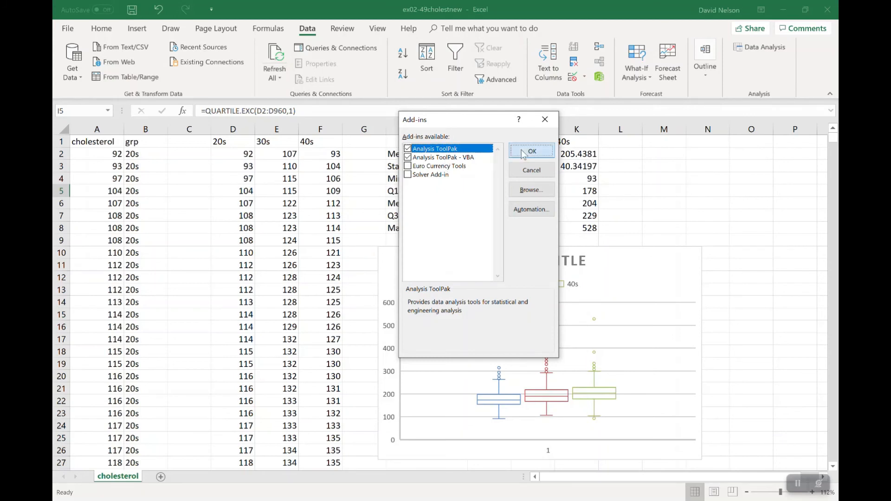
# Set up a Descriptive Statistics analysis of D1:F1140, grouped by columns, with labels in the first row and summary statistics
pyautogui.click(756, 51)
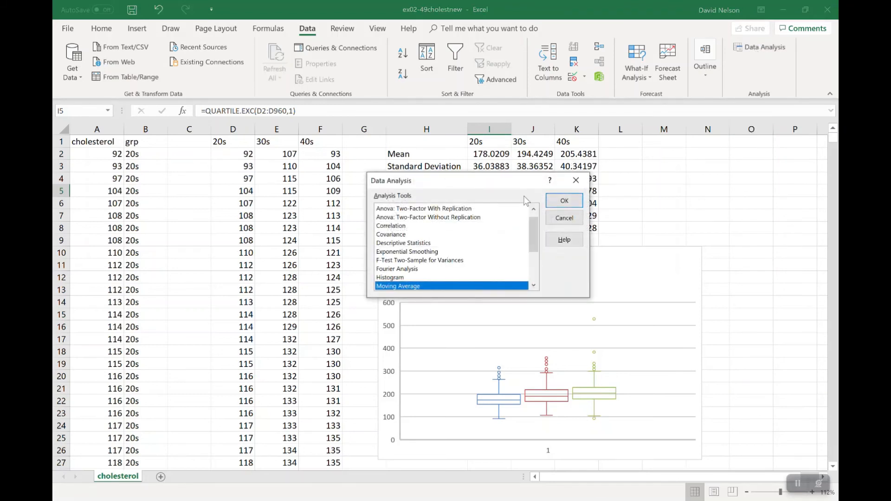
pyautogui.click(433, 244)
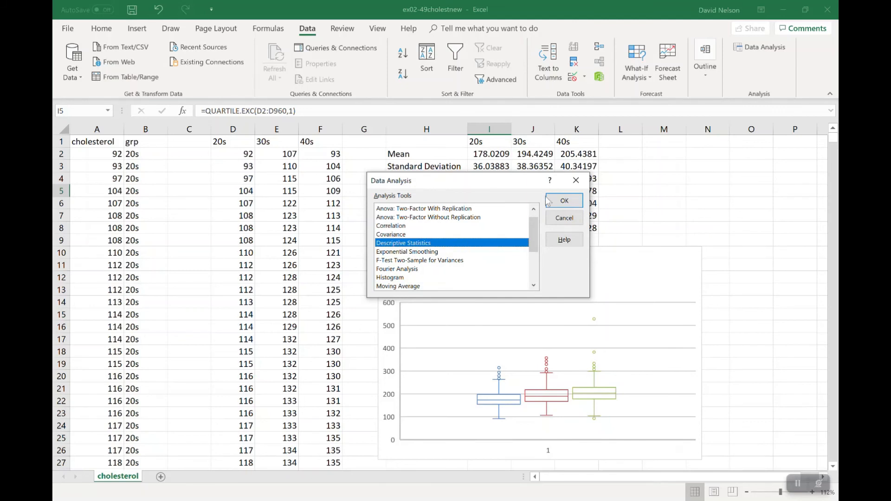
pyautogui.click(570, 204)
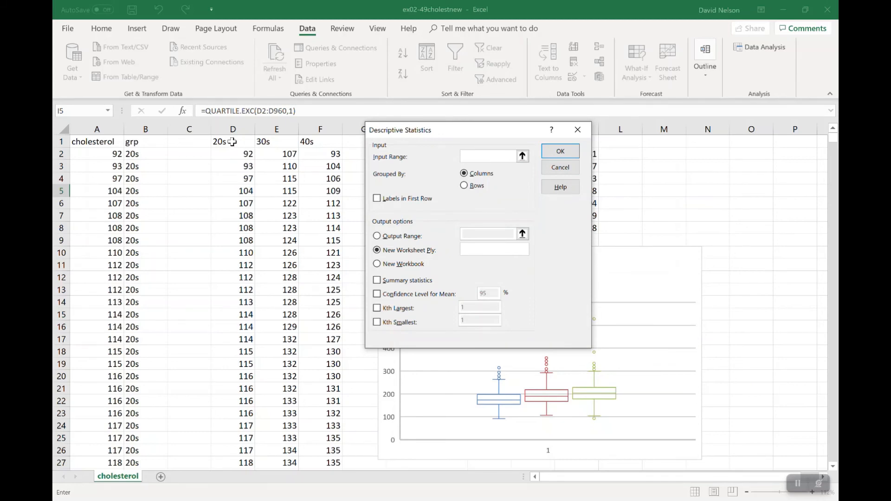
pyautogui.moveTo(232, 142); pyautogui.dragTo(342, 434)
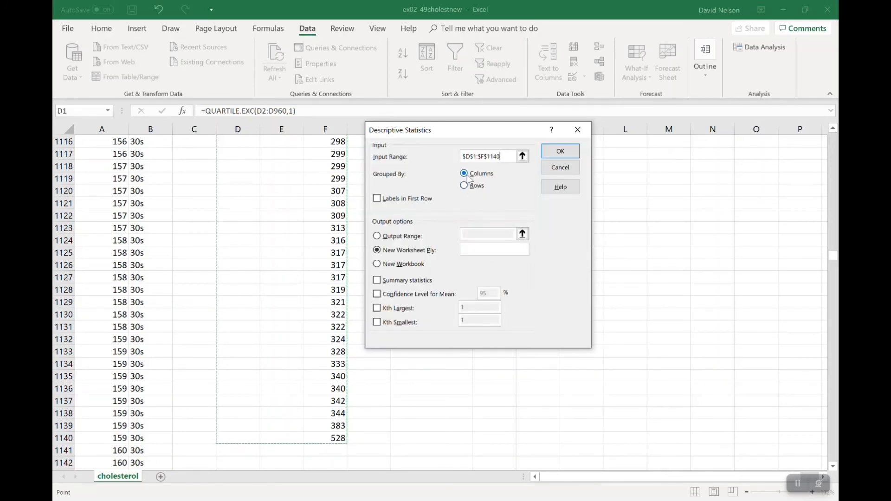
pyautogui.click(378, 199)
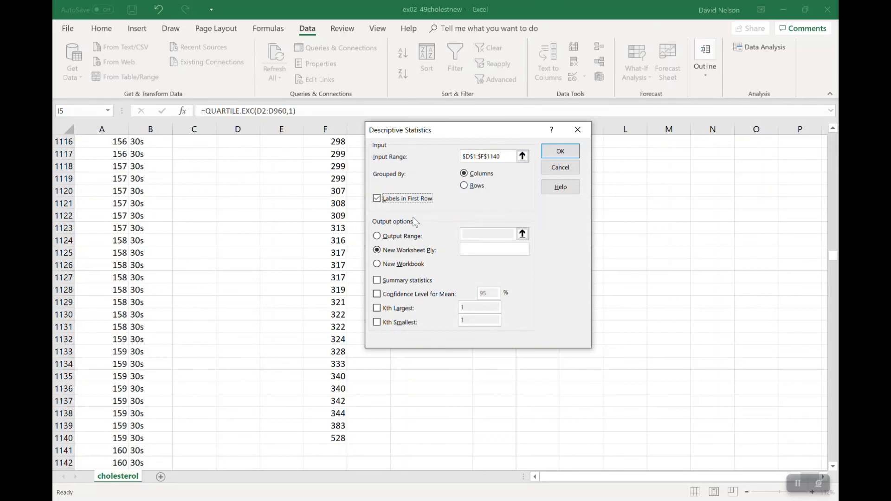
pyautogui.click(378, 281)
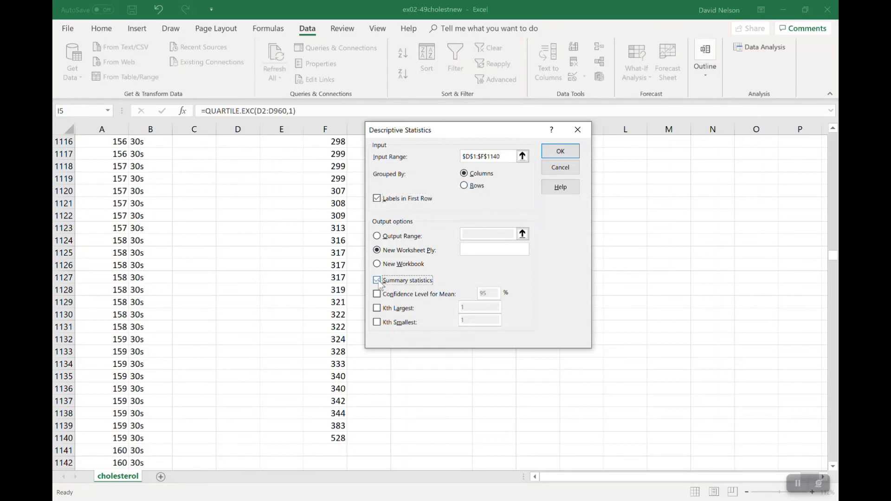
# Send the Descriptive Statistics output to cell N2 of the current sheet and run the analysis
pyautogui.click(377, 236)
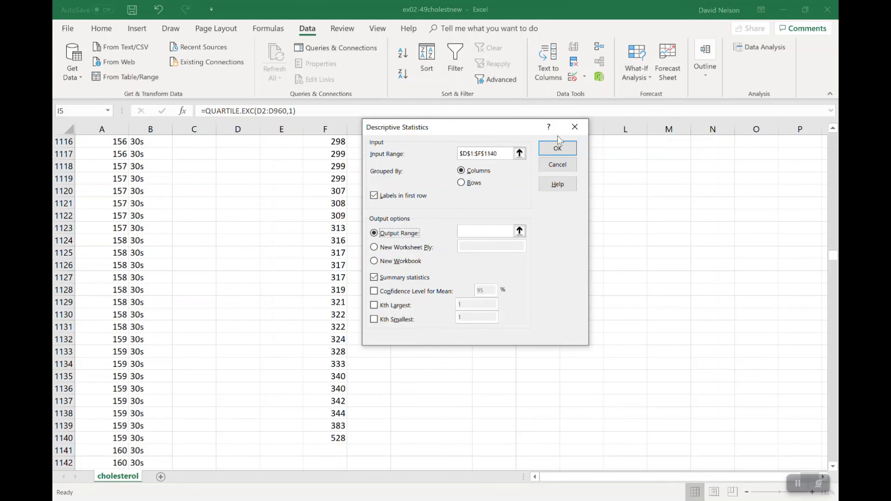
pyautogui.click(520, 231)
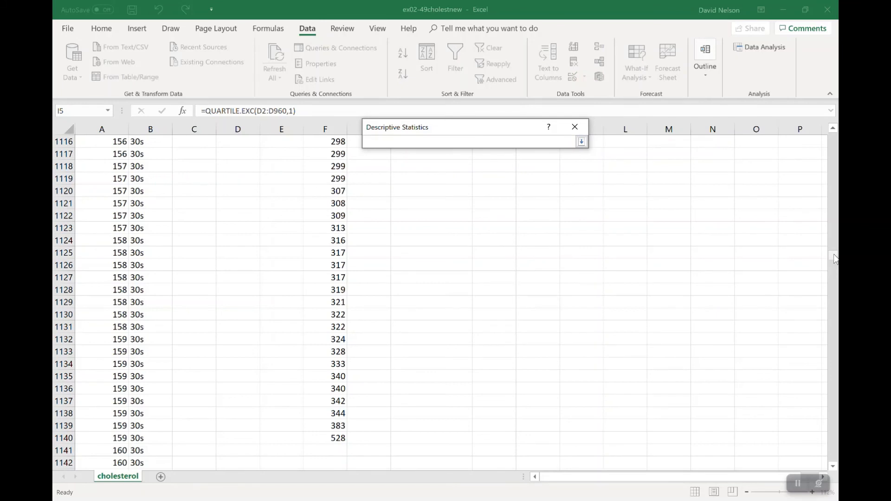
pyautogui.moveTo(833, 257); pyautogui.dragTo(834, 131)
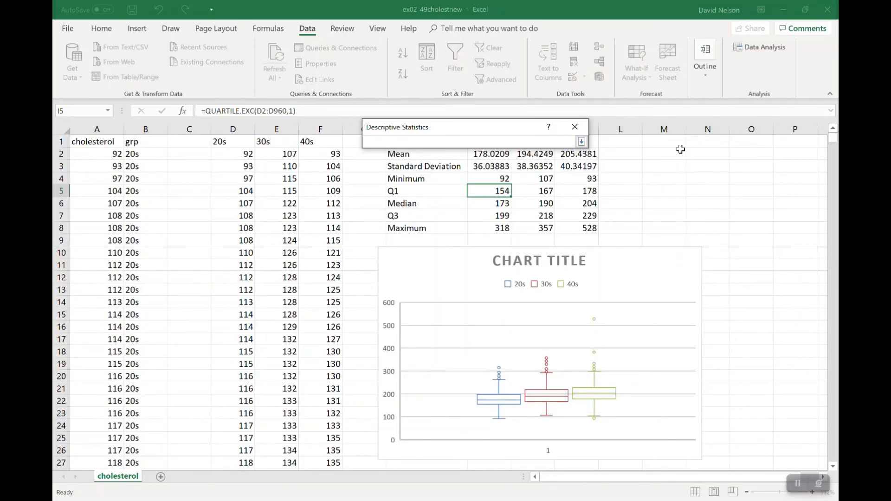
pyautogui.click(714, 151)
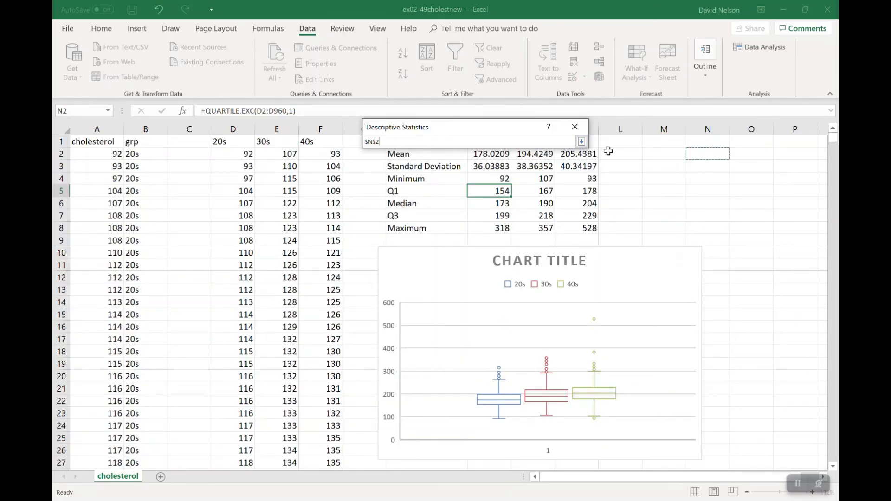
pyautogui.click(581, 141)
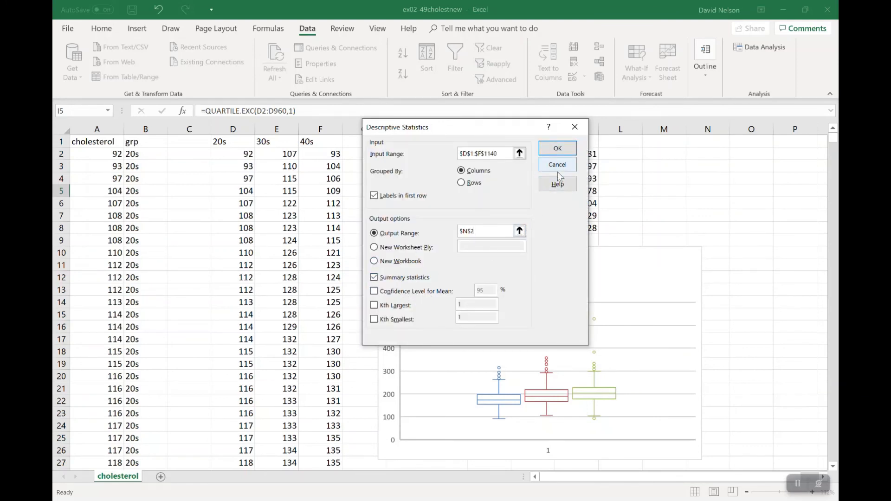
pyautogui.click(557, 148)
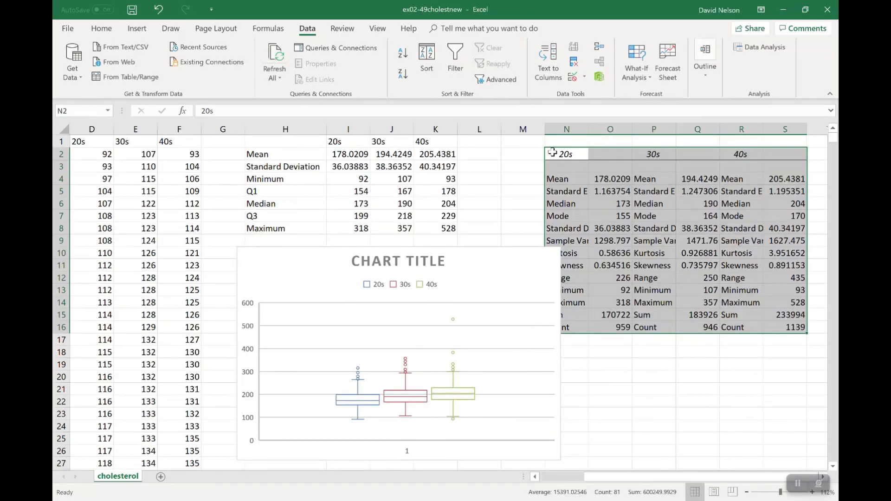
# Review the 20s output values from mean to standard deviation in cells O4 to O8
pyautogui.click(622, 179)
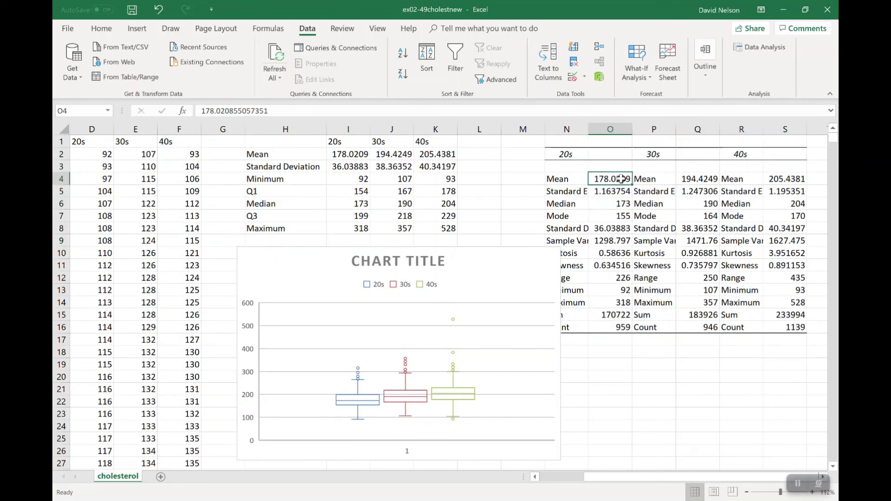
pyautogui.press('Down')
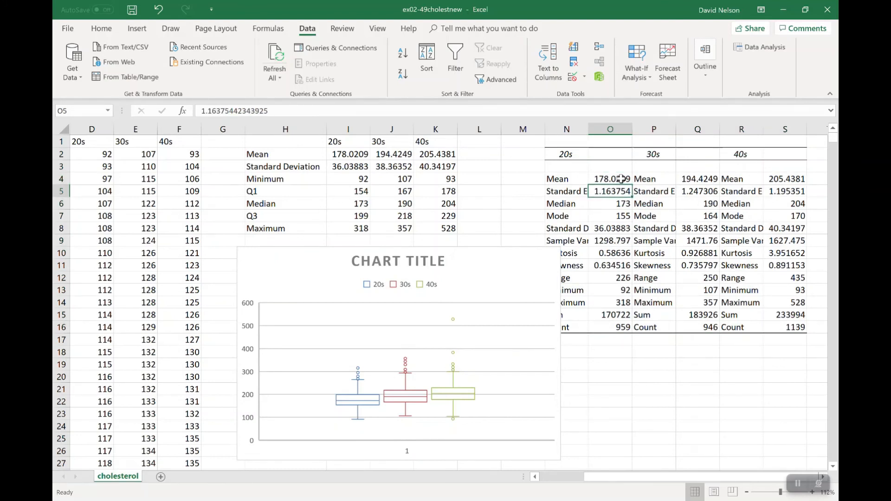
pyautogui.press('Down')
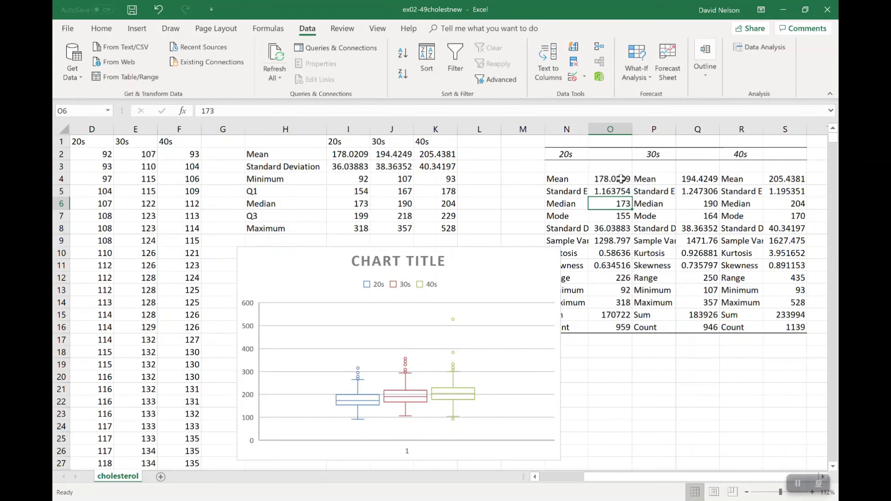
pyautogui.press('Down')
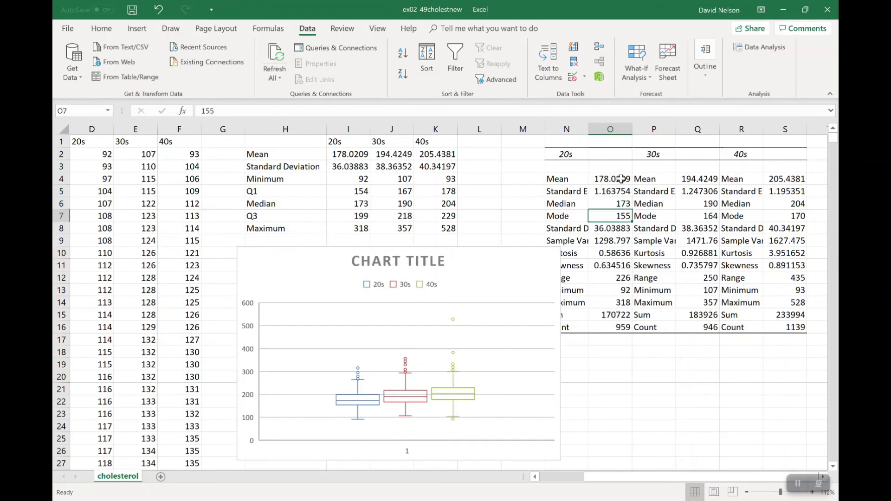
pyautogui.press('Down')
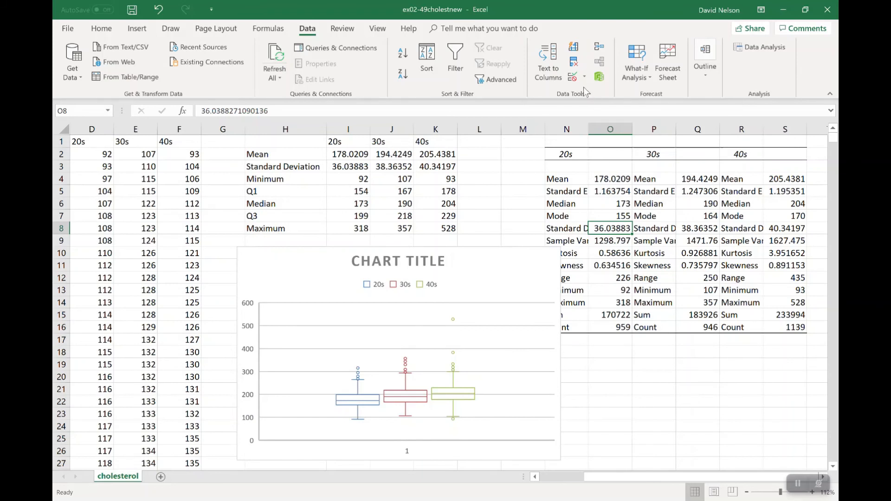
# Fit the widths of columns N and P to their labels and move the box plot chart clear of column N
pyautogui.doubleClick(589, 128)
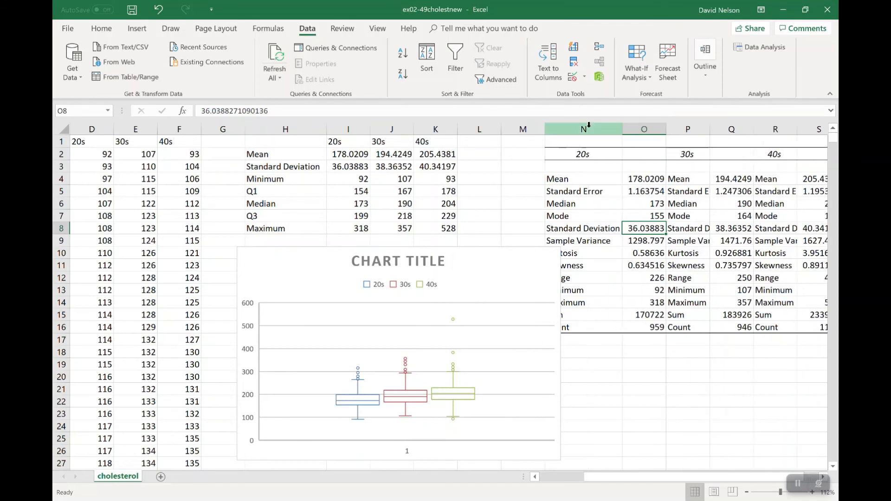
pyautogui.doubleClick(710, 126)
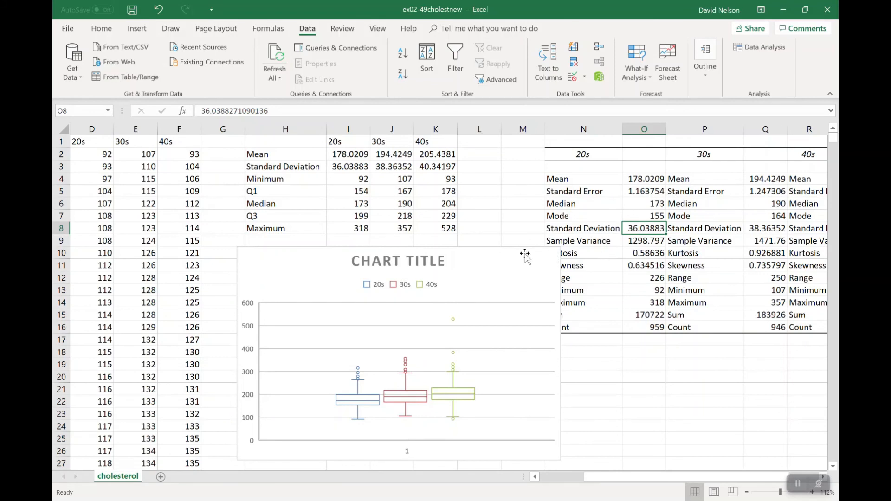
pyautogui.click(493, 242)
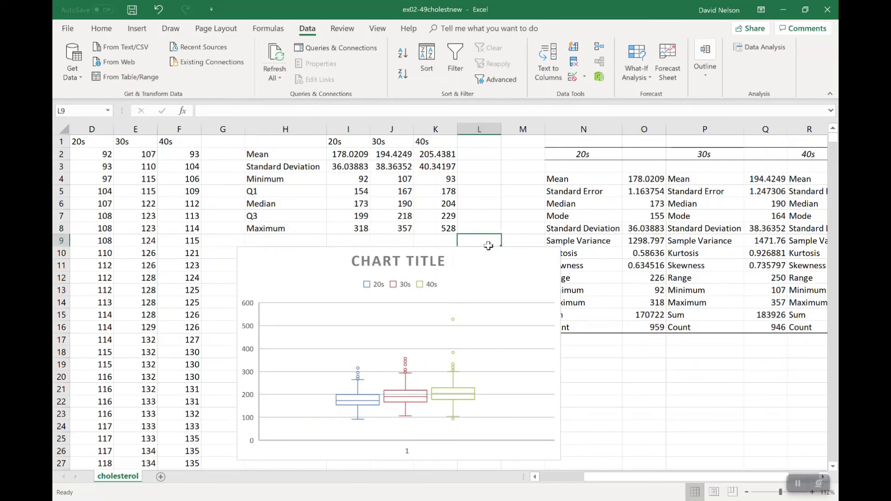
pyautogui.moveTo(488, 259); pyautogui.dragTo(457, 254)
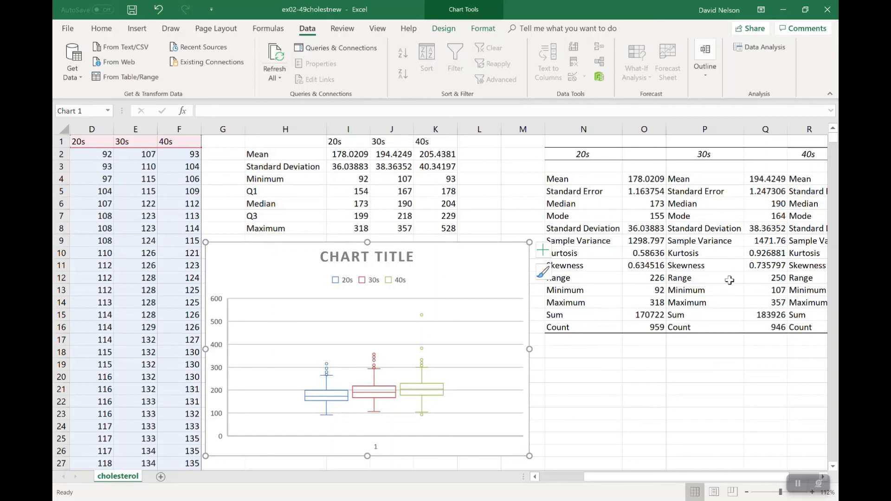
pyautogui.click(722, 363)
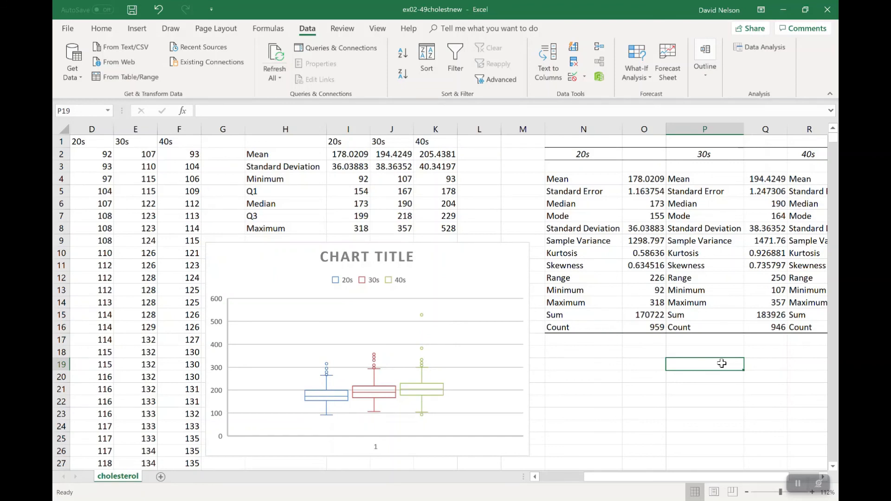
# Recheck the 20s output from the mean in O4 through the sample variance in O9
pyautogui.click(646, 228)
pyautogui.click(640, 179)
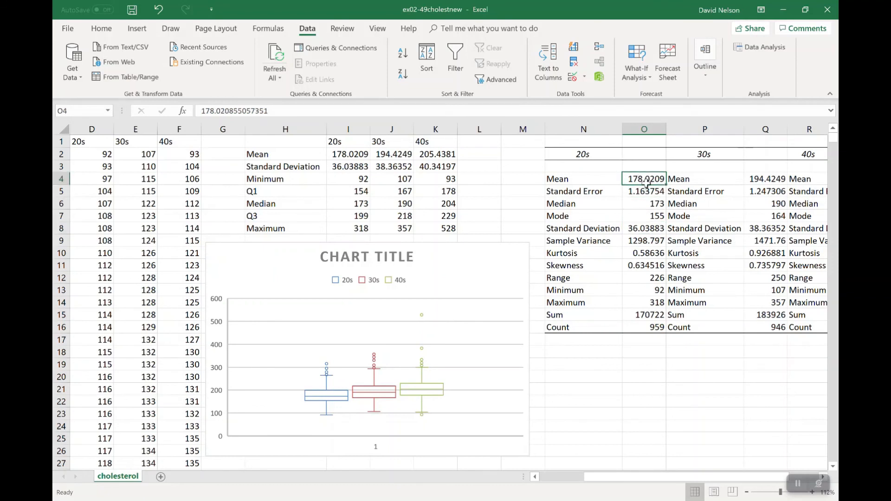
pyautogui.press('Down')
pyautogui.press('Down')
pyautogui.press('Down')
pyautogui.press('Down')
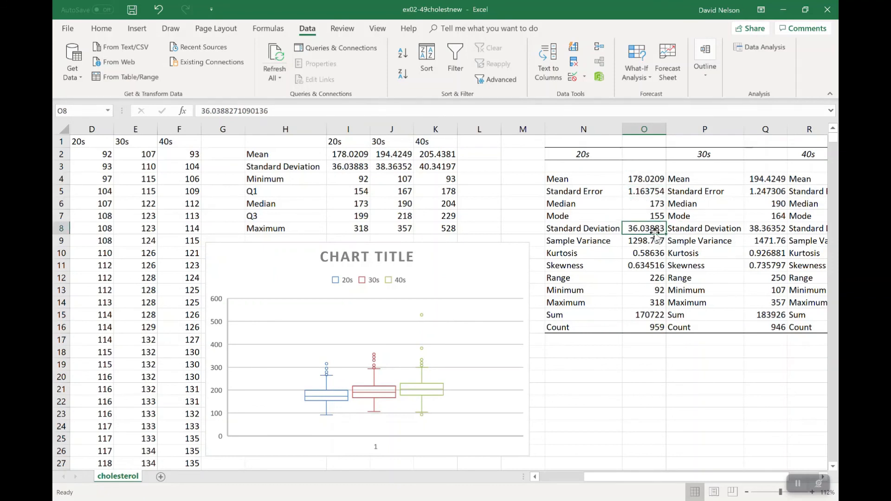
pyautogui.press('Down')
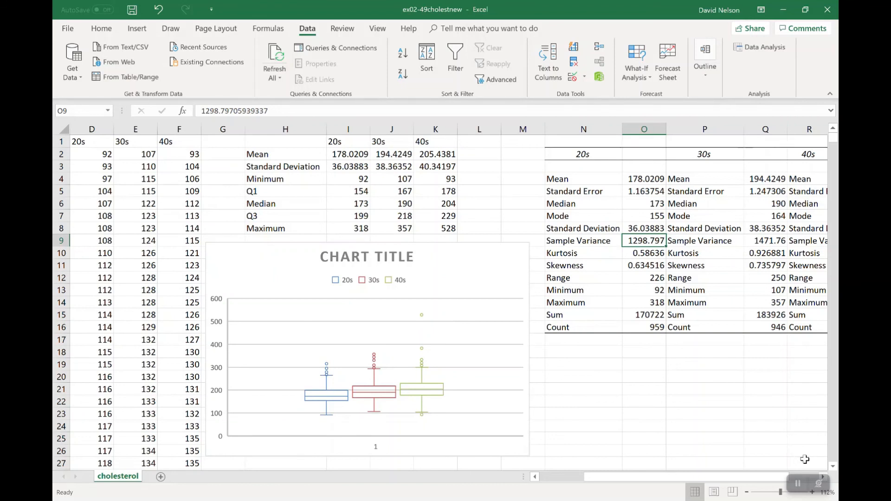
pyautogui.click(799, 485)
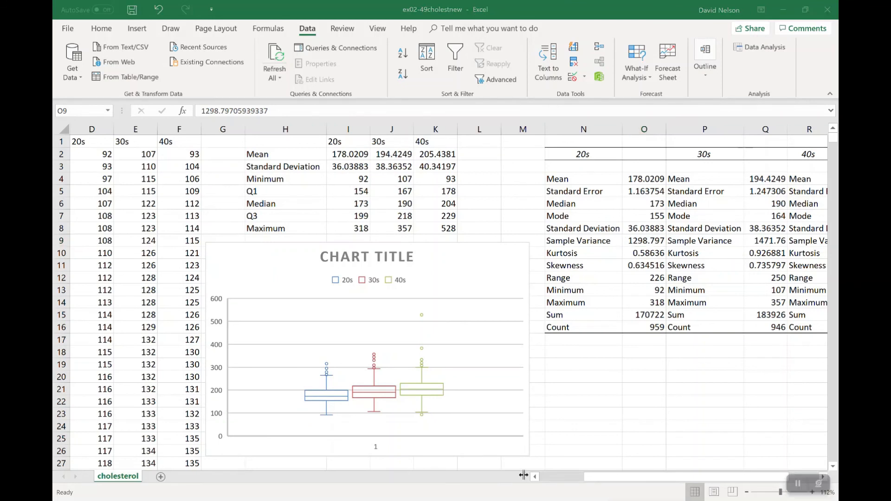